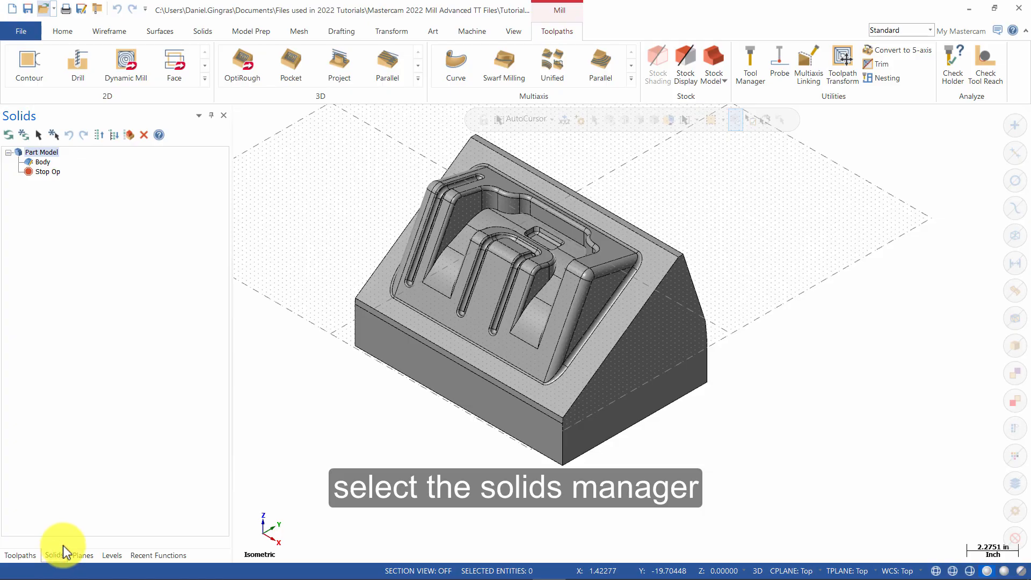
Step: Add history to the solid for its fillets, limiting detection to a maximum radius of 1.0
click(246, 32)
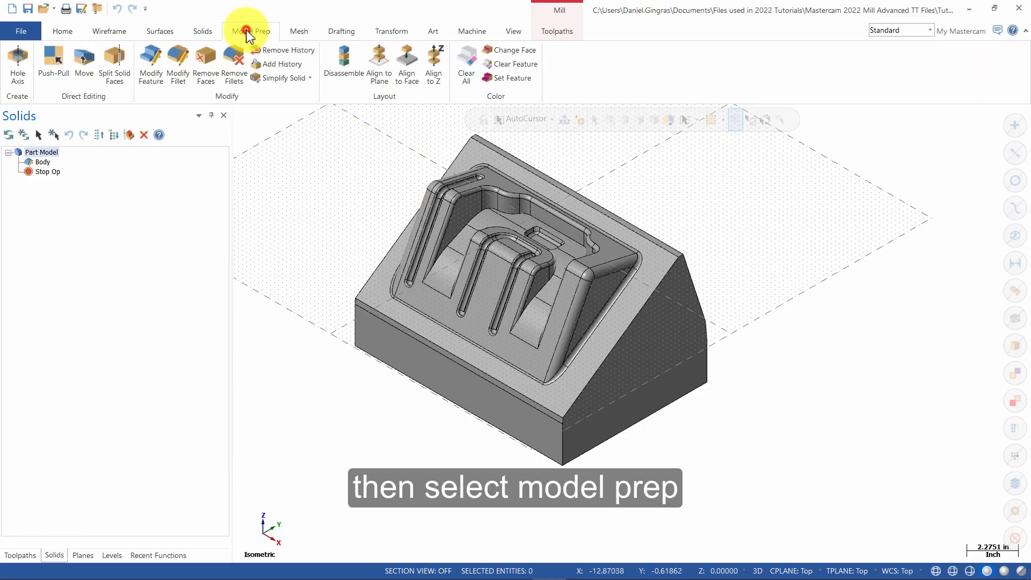
click(290, 64)
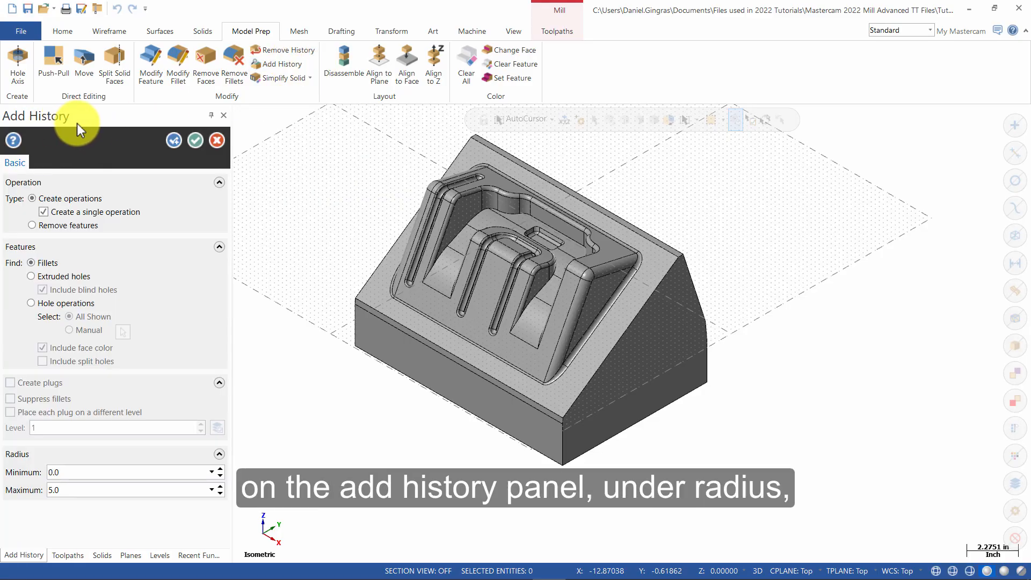
click(76, 489)
text(1)
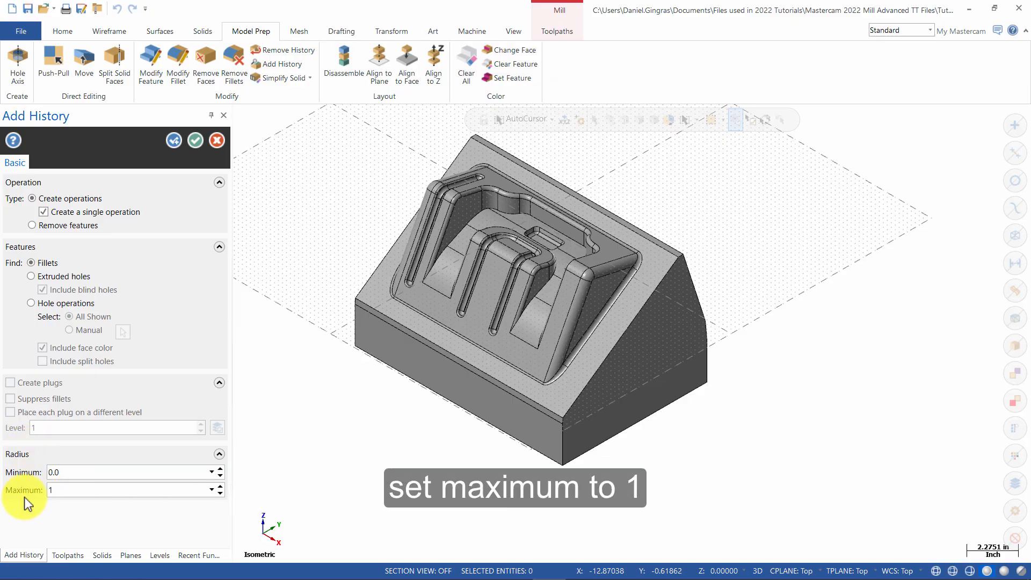
click(92, 472)
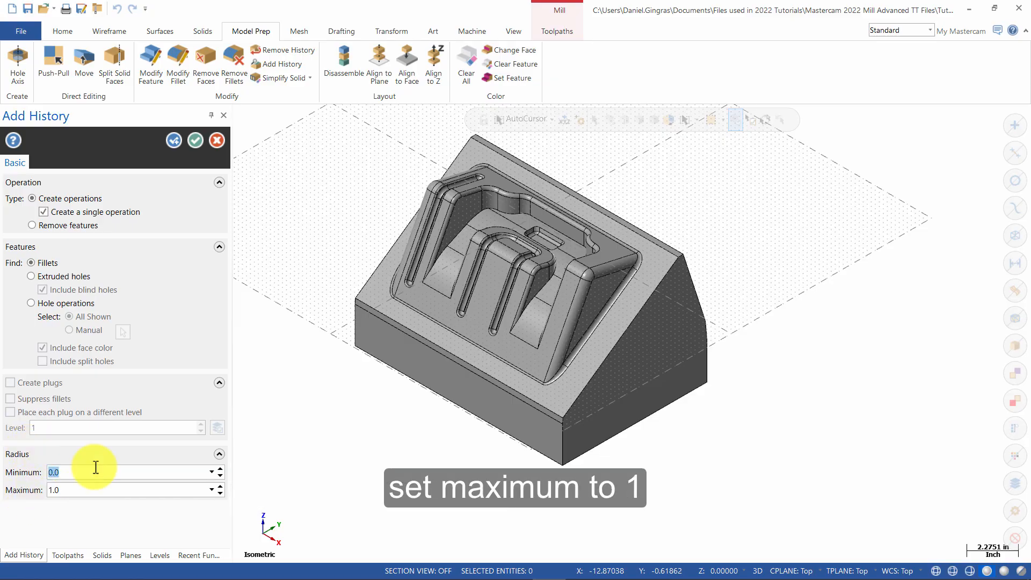
click(194, 140)
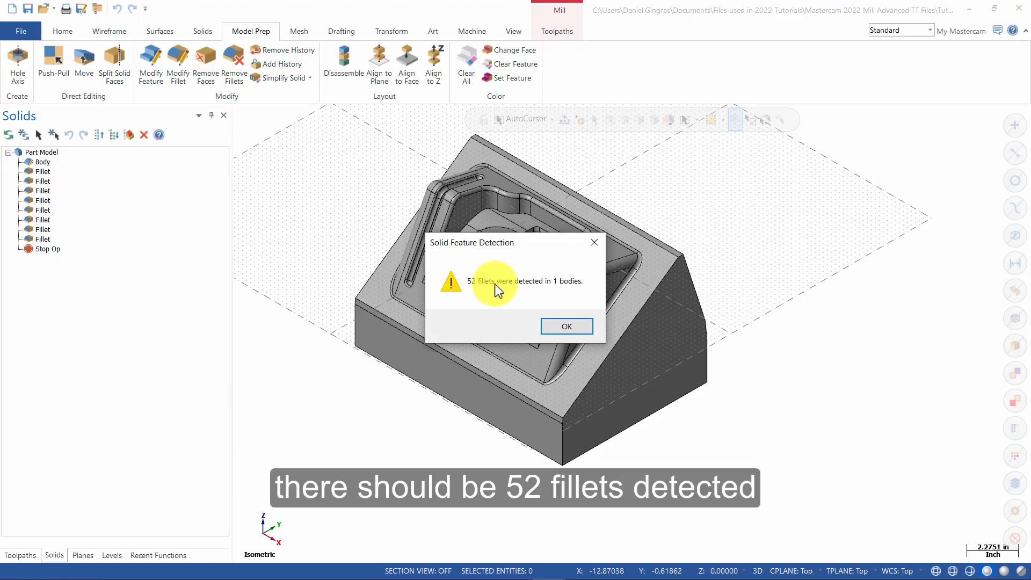
click(585, 325)
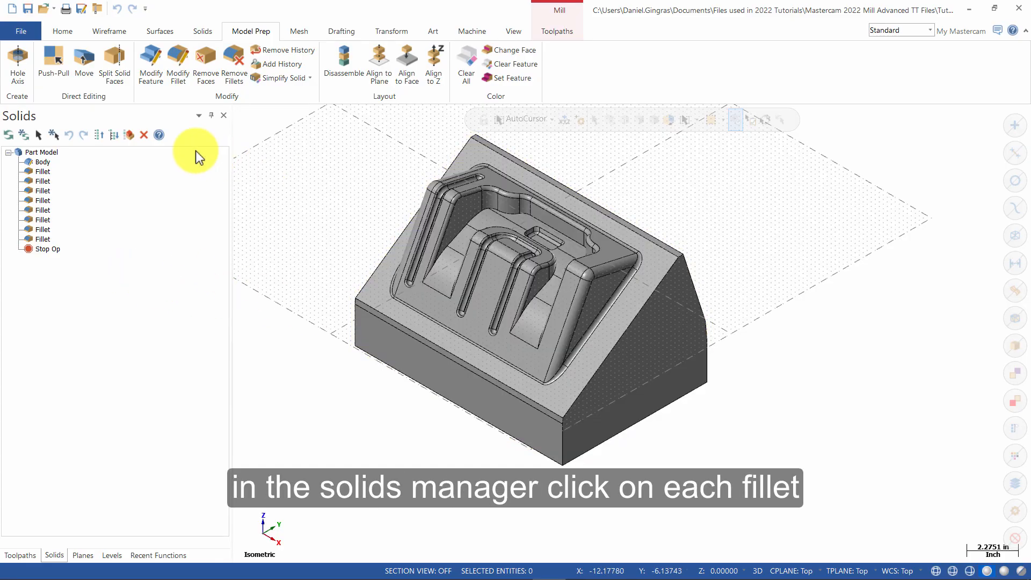
Step: Find the fillet operation running around the base of the raised form, set its radius to 0.25 and regenerate the solid
click(42, 172)
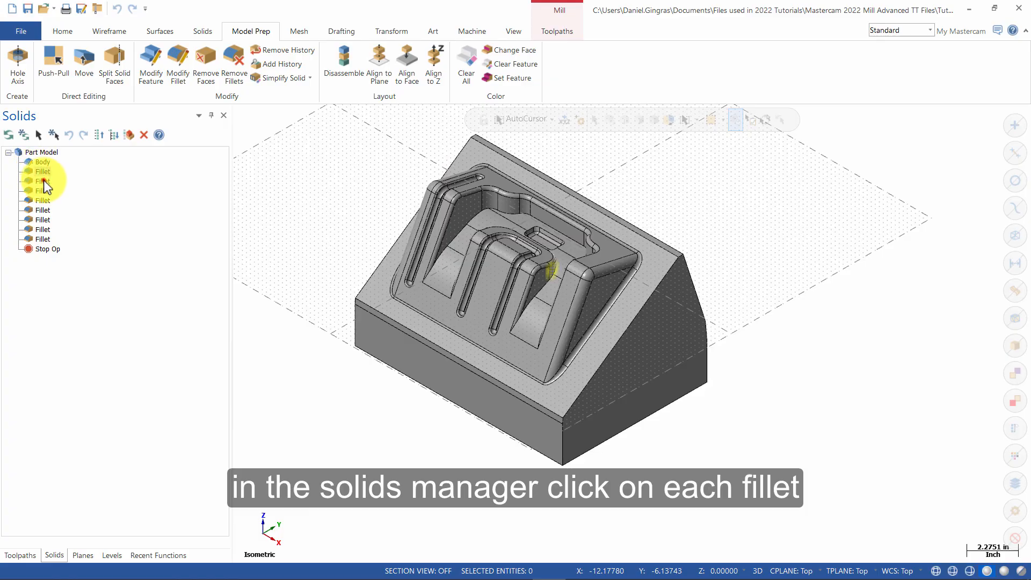
click(43, 181)
click(45, 191)
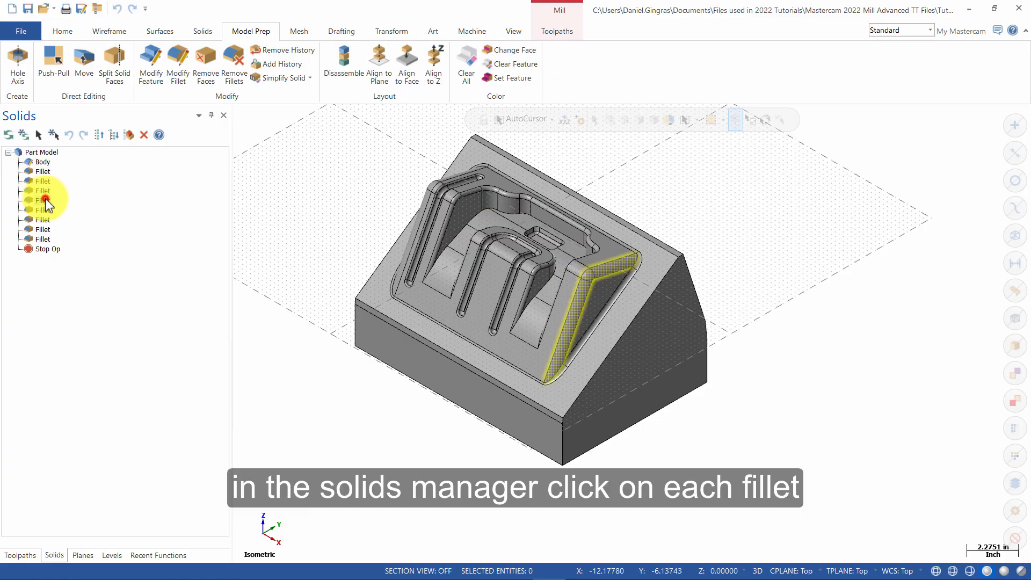
click(45, 200)
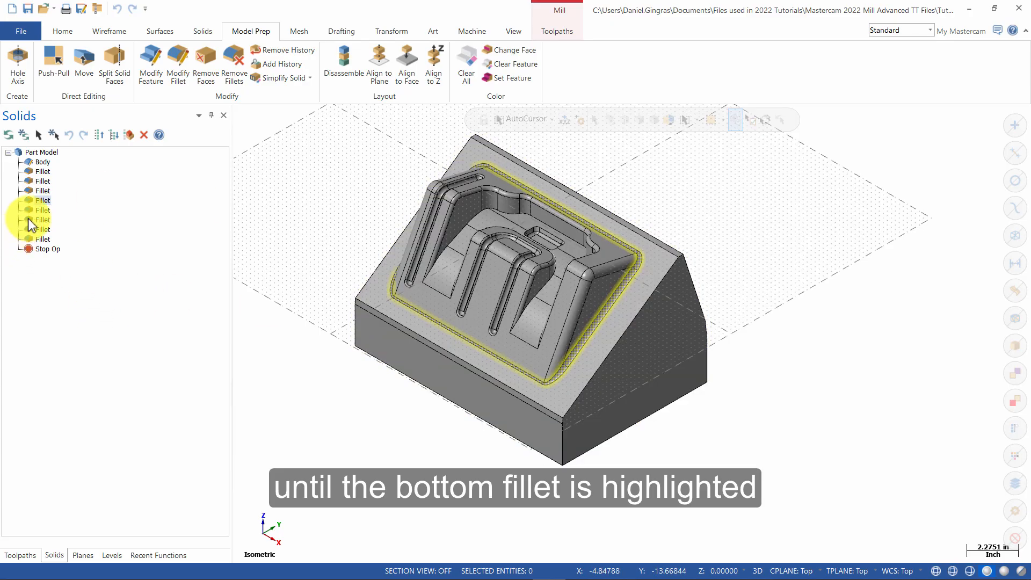
double_click(43, 199)
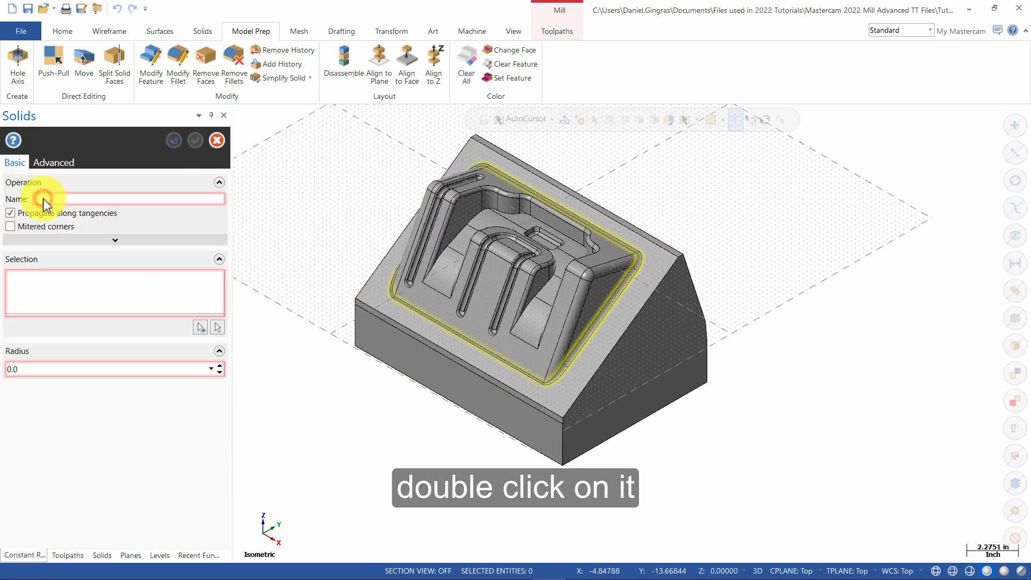
double_click(49, 369)
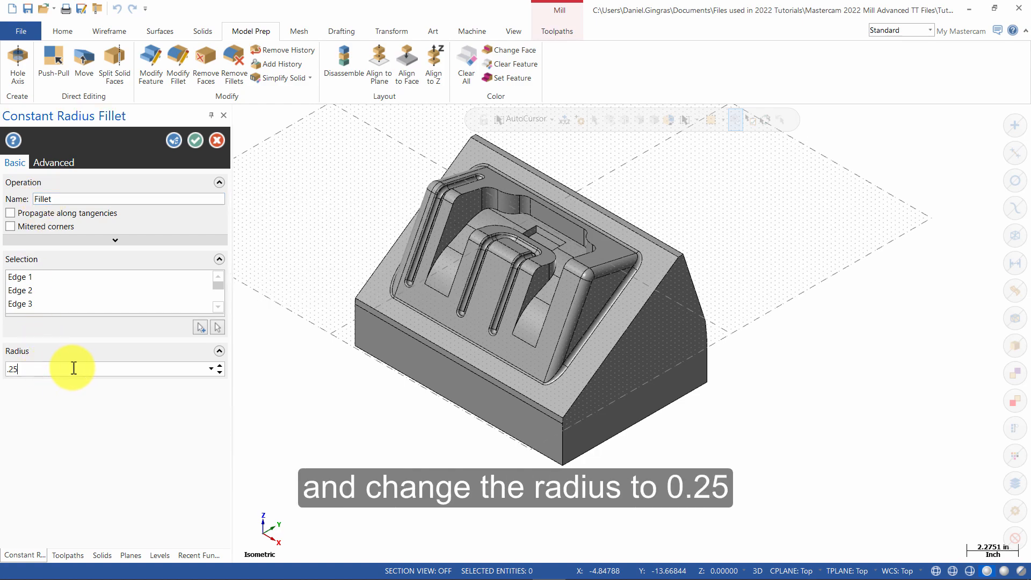
click(193, 142)
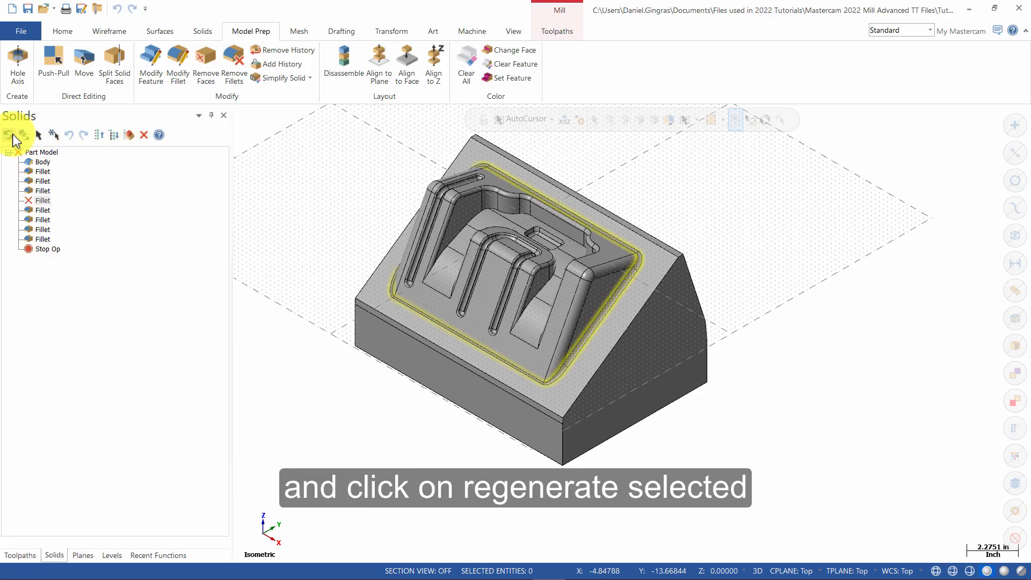
click(11, 135)
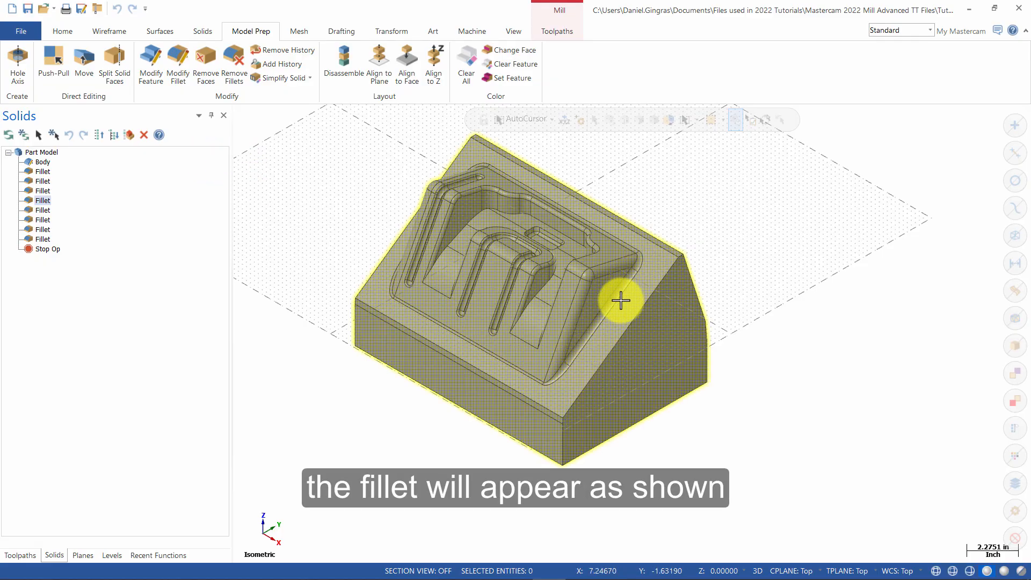
Step: Check the radius of the base fillet's long straight face with Analyze Dynamic, and clear the fillet highlighting
click(54, 29)
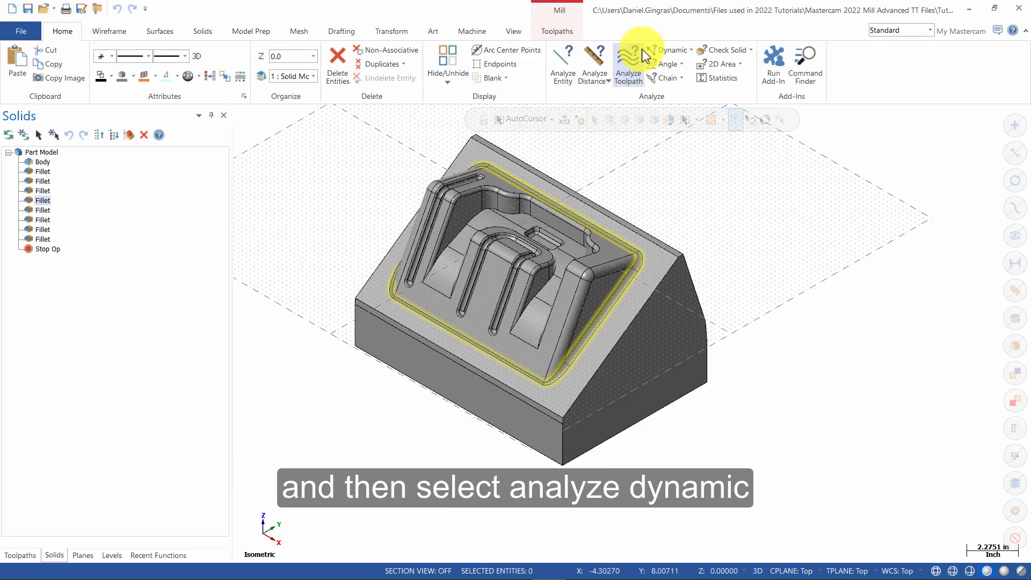
click(664, 51)
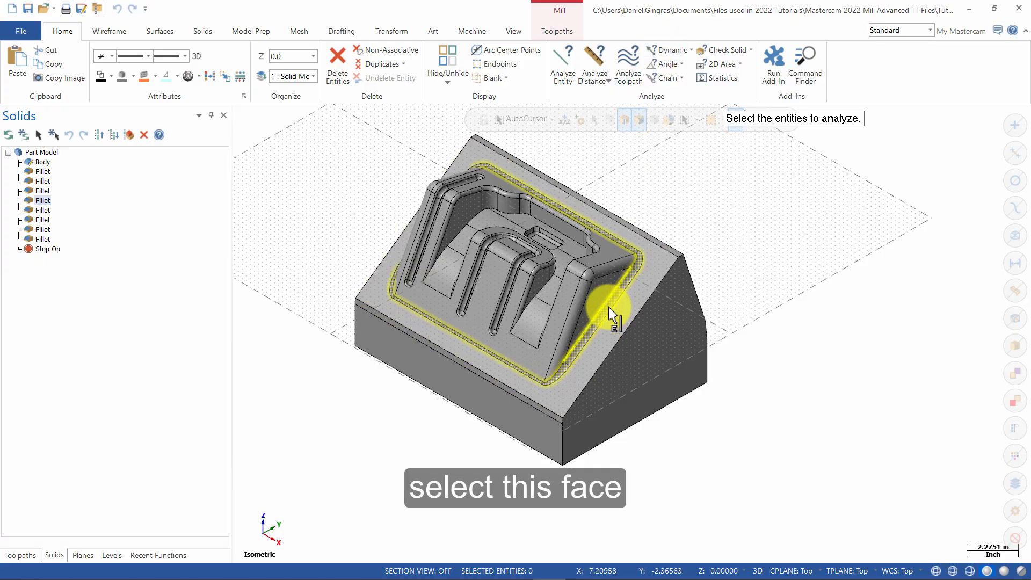
scroll(610, 314, up, 5)
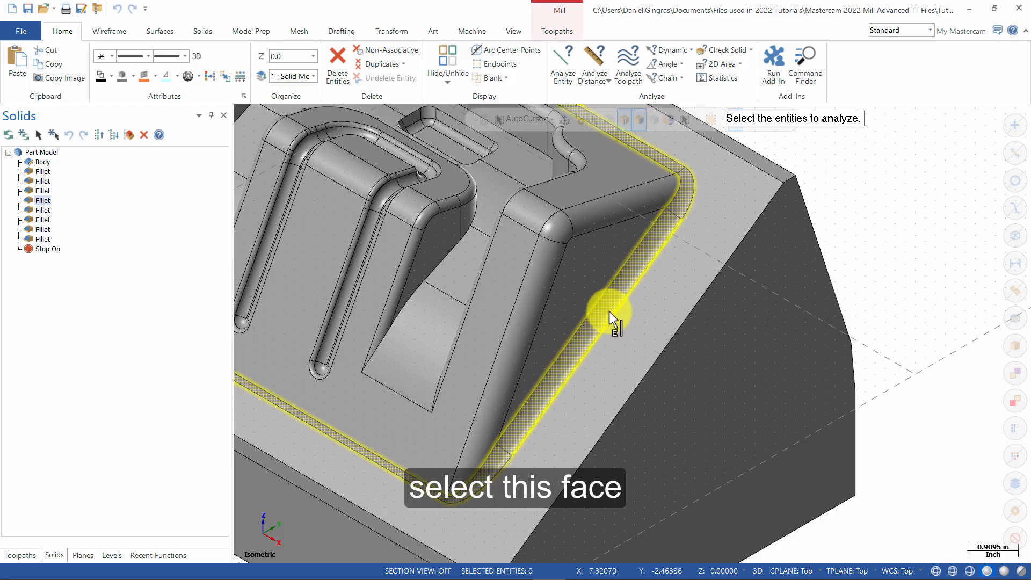
click(602, 307)
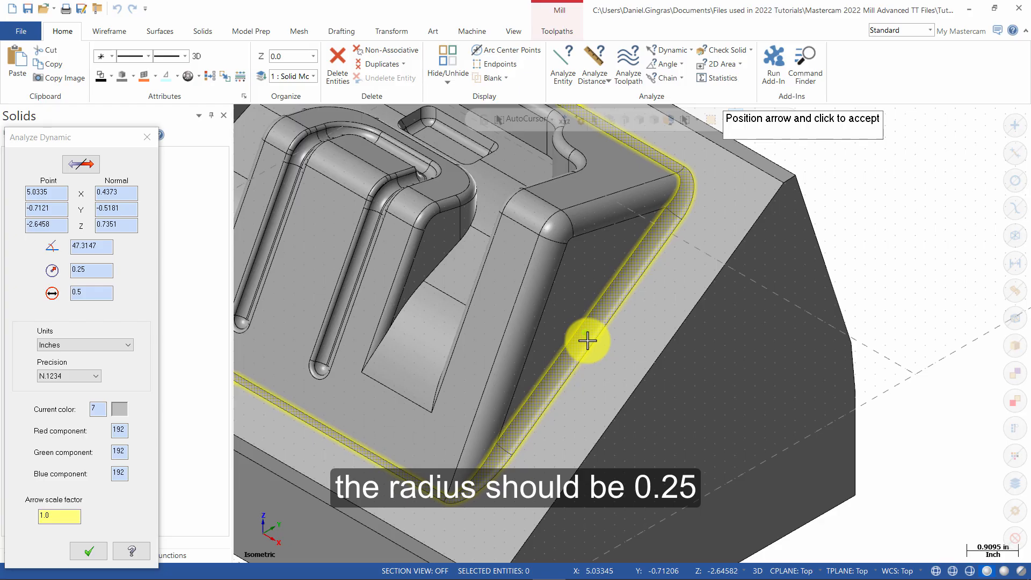
click(495, 443)
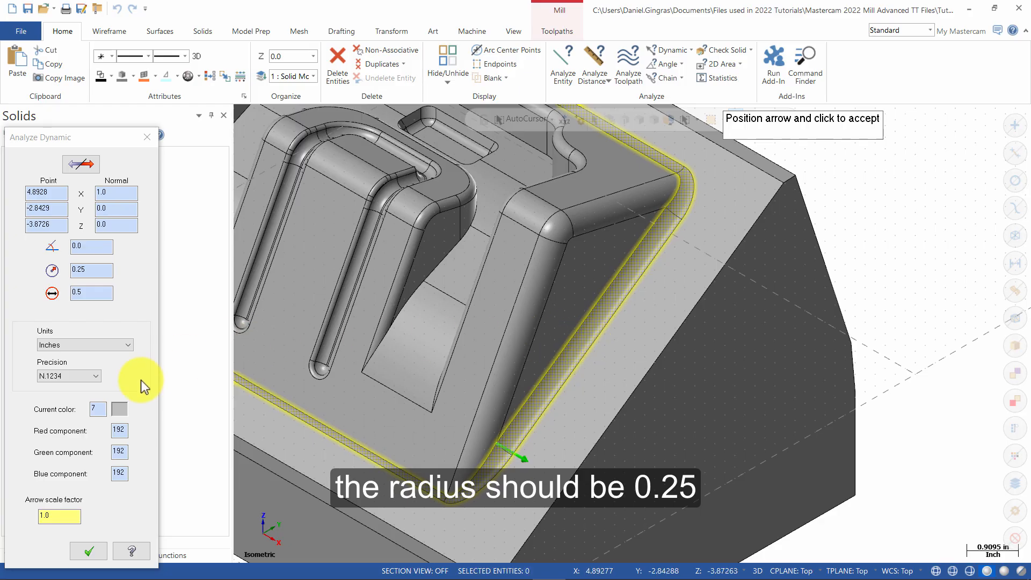
click(87, 552)
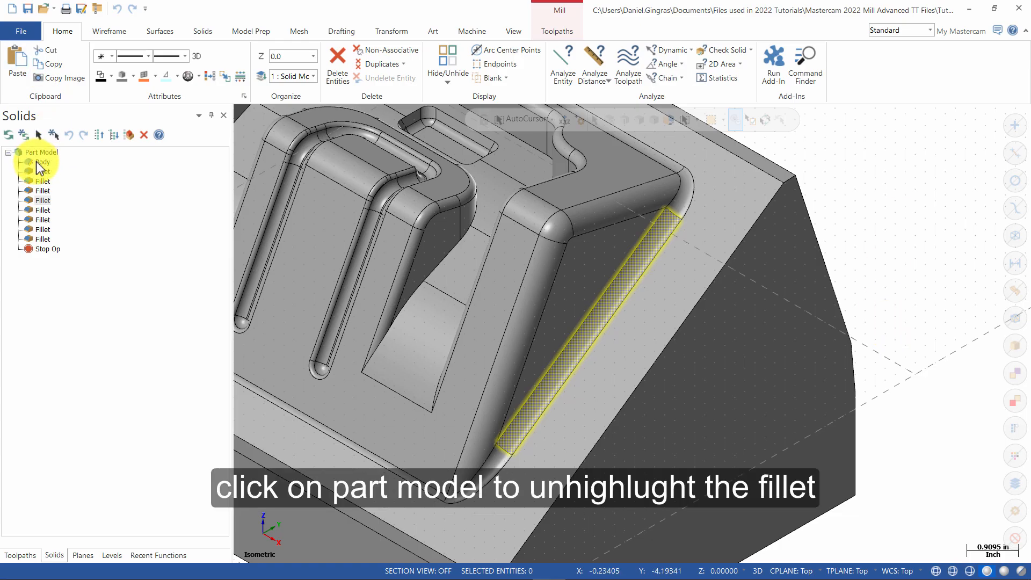
click(45, 151)
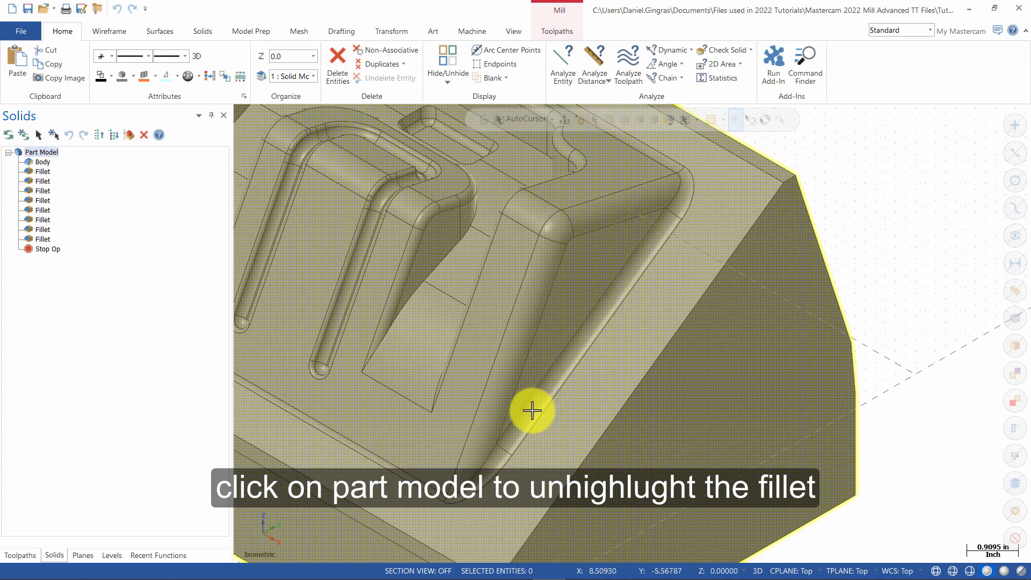
click(870, 232)
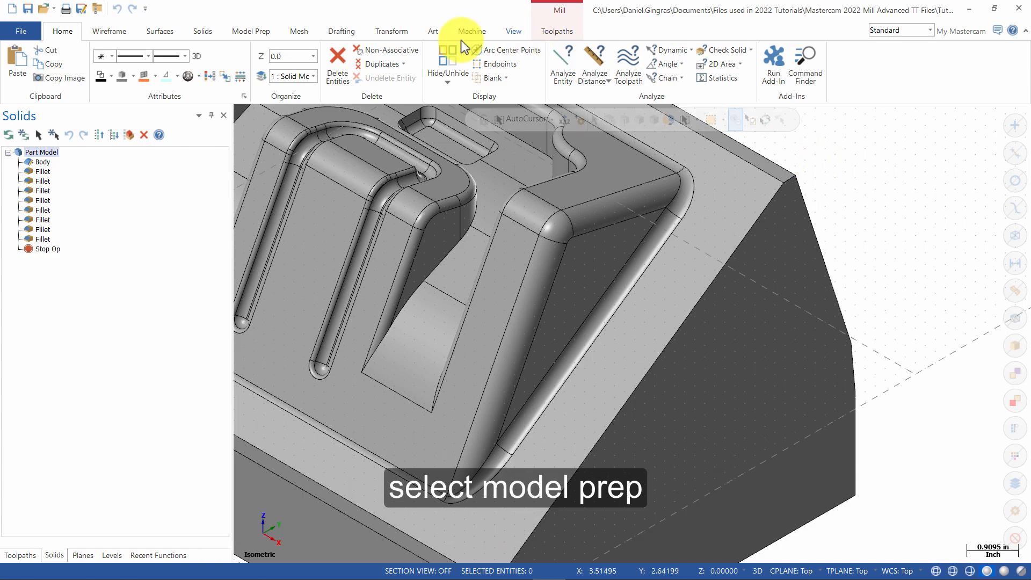
Step: Remove the history from the solid and expand Part Model to show its remaining operations
click(271, 38)
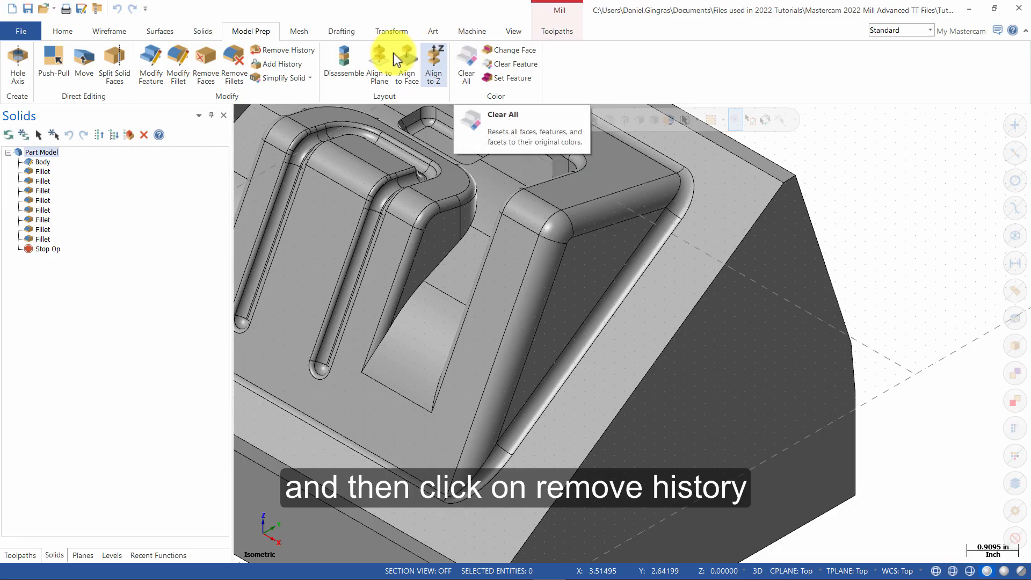
click(296, 50)
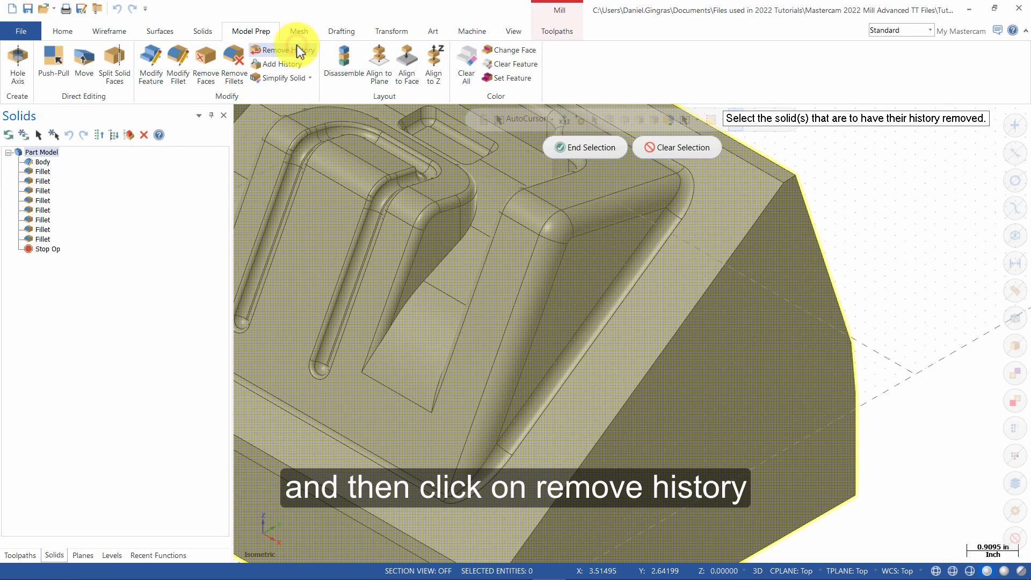
scroll(798, 334, down, 3)
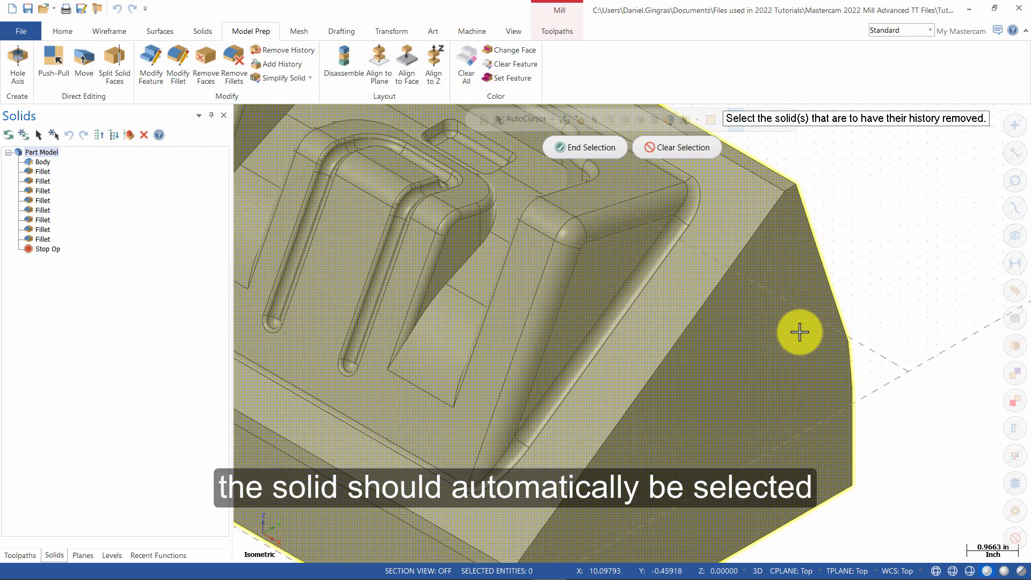
scroll(757, 301, down, 2)
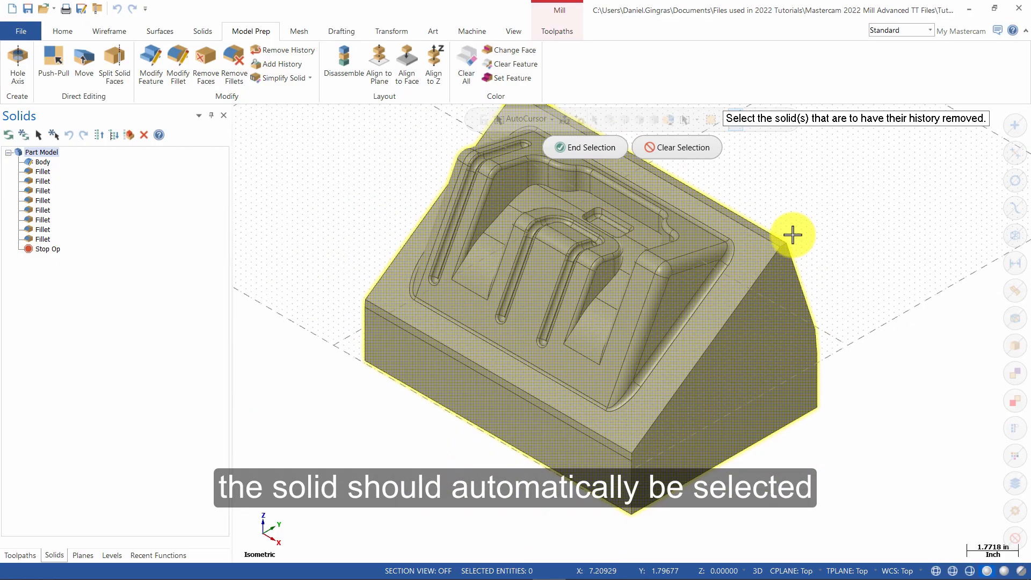
click(581, 147)
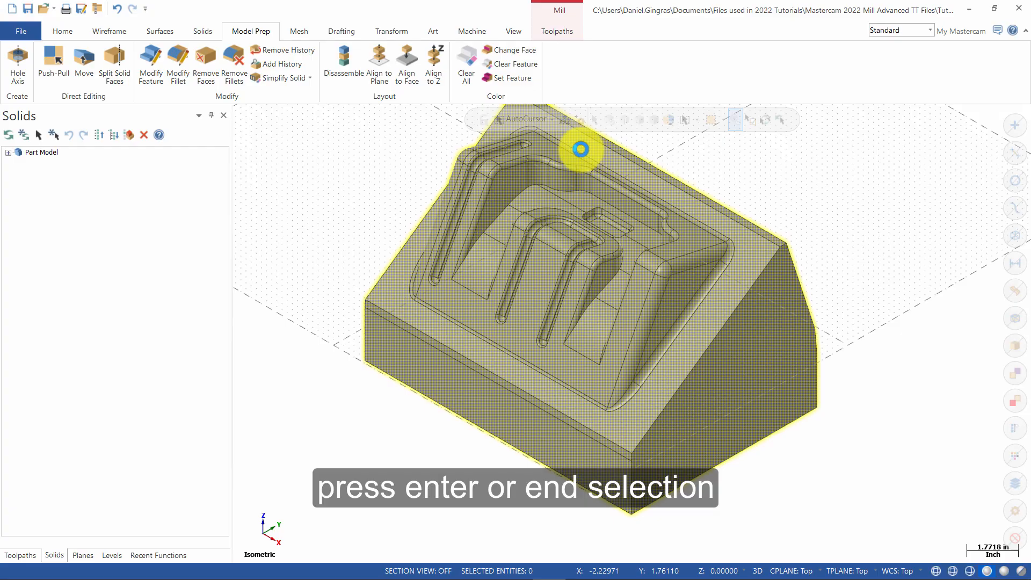
click(8, 152)
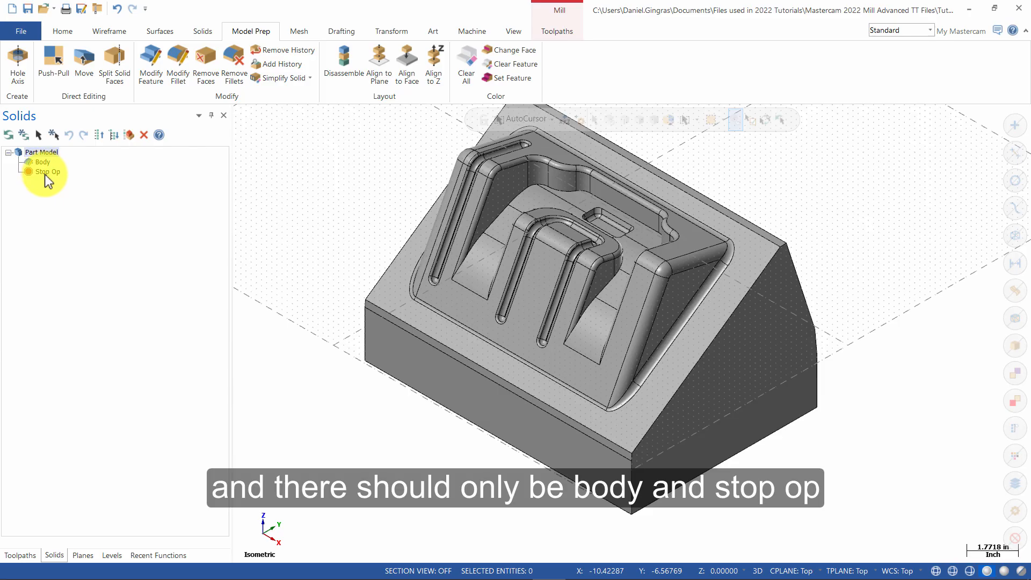
Step: Start Push-Pull with Maintain fillet radius and Snap to AutoCursor positions disabled
click(50, 66)
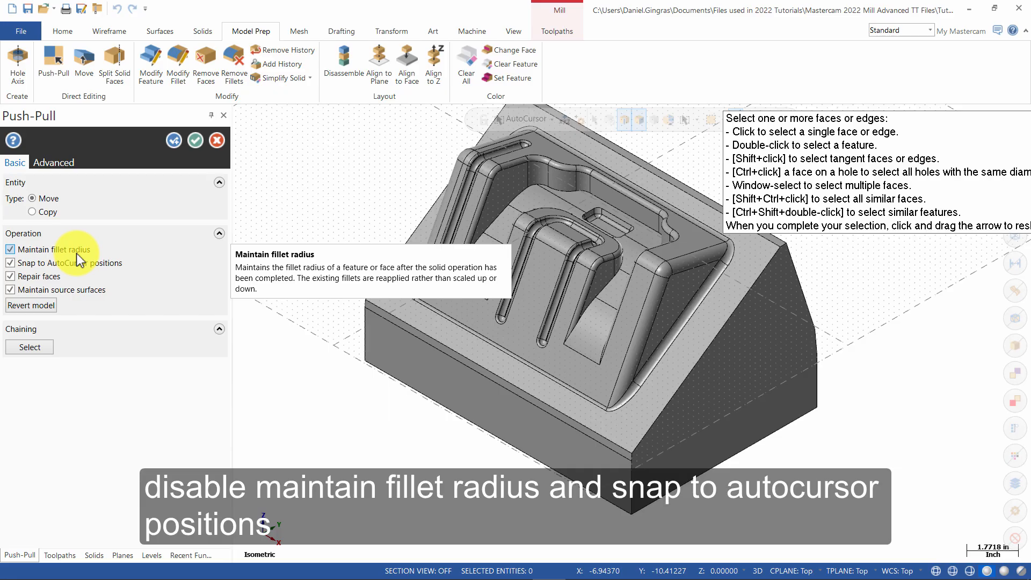
click(76, 250)
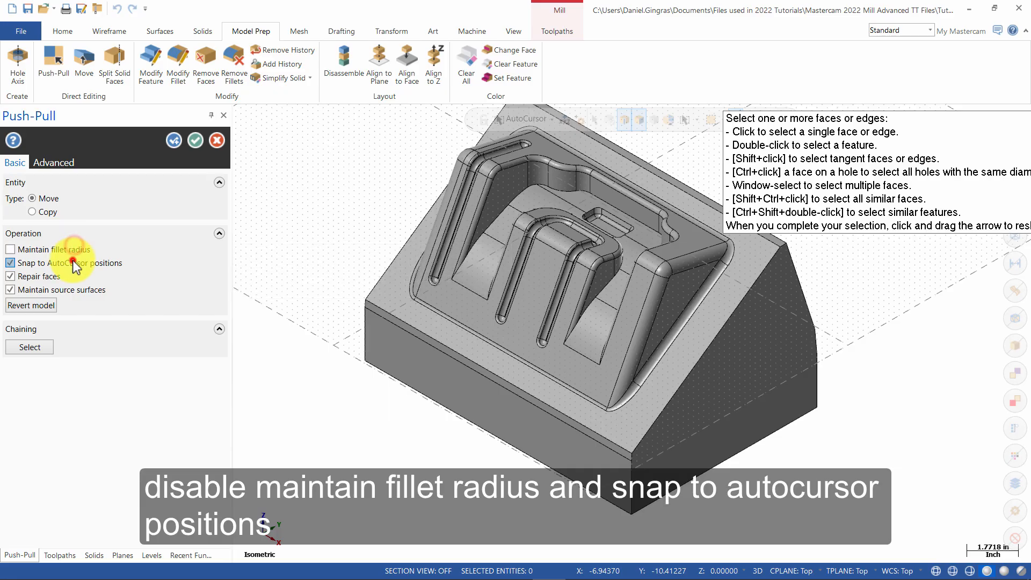
click(76, 263)
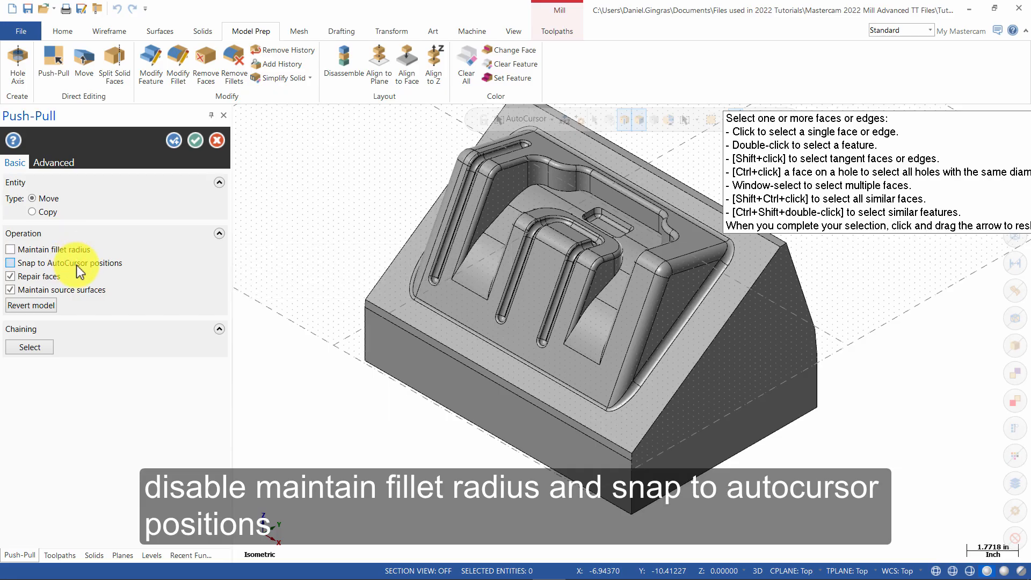
Step: Push-pull the bottom face of the part outward by 0.25
middle_drag(542, 400, 543, 303)
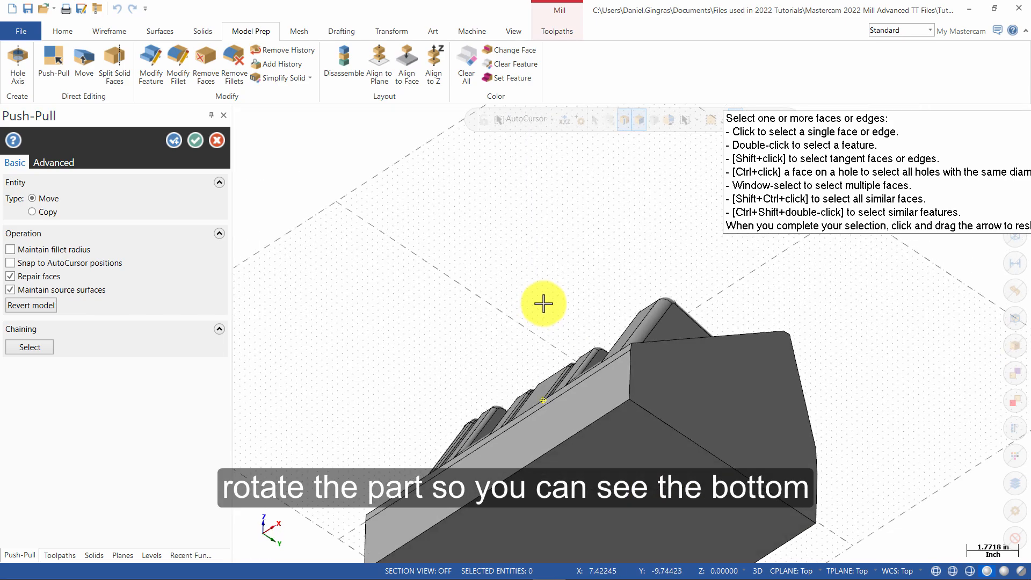
click(588, 452)
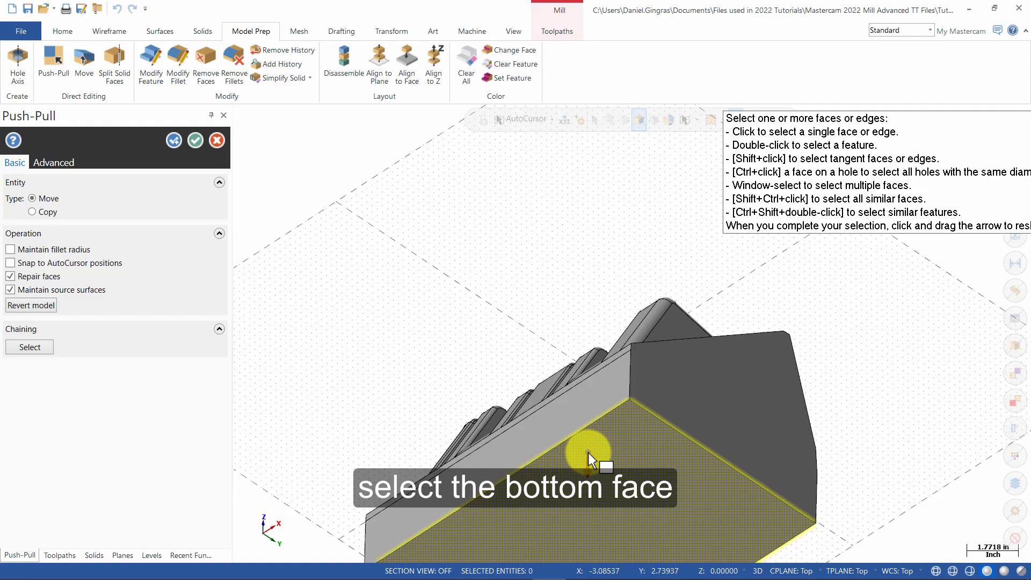
middle_drag(588, 452, 602, 472)
mouse_move(590, 473)
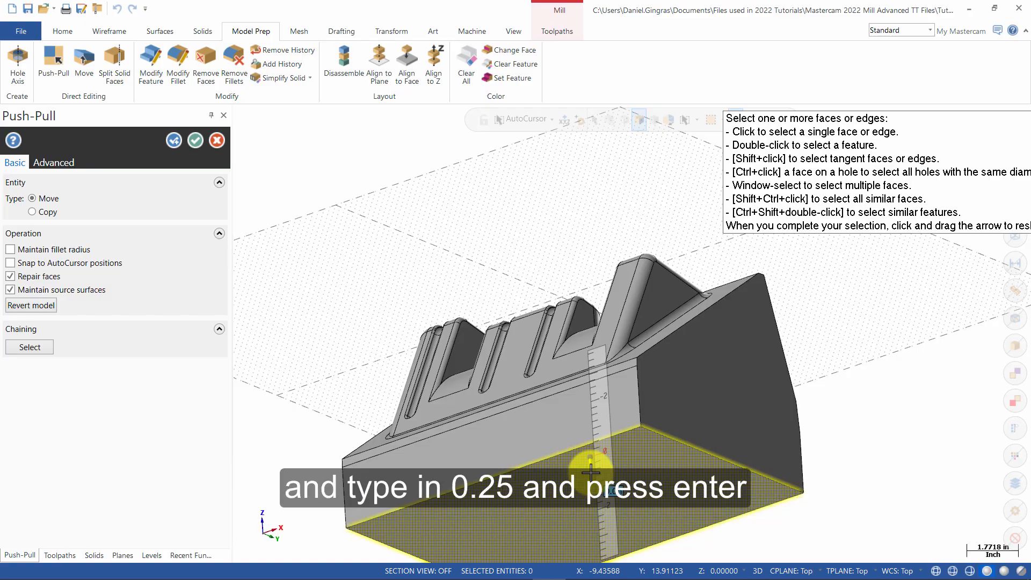
click(591, 471)
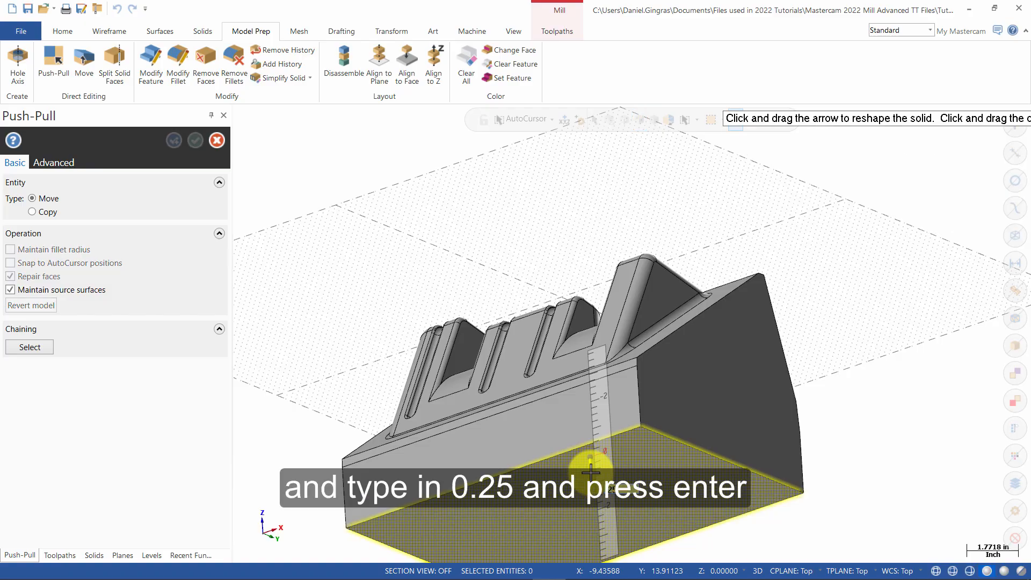
key(Return)
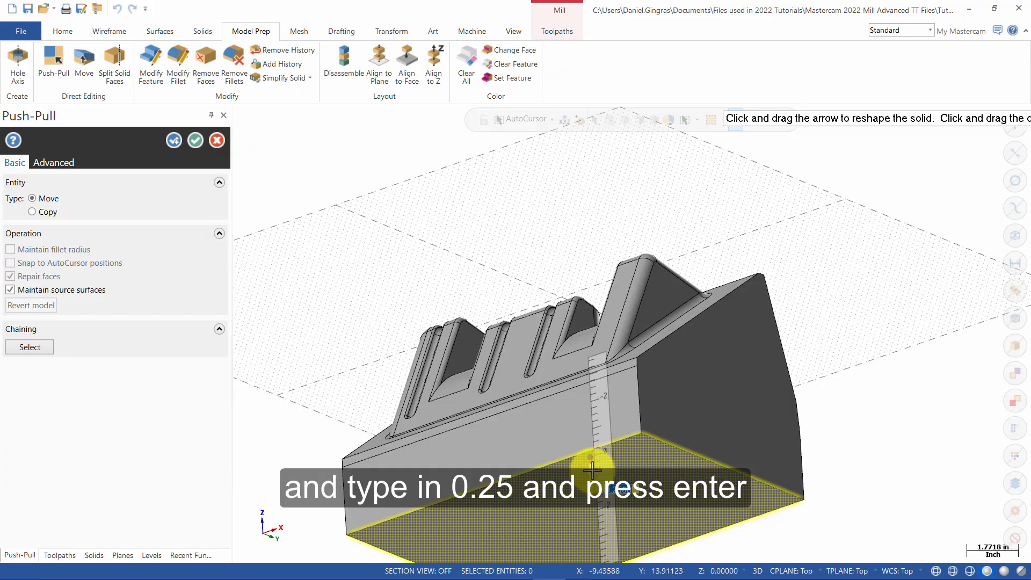
Step: Accept the bottom face's Push-Pull and return the part to the isometric view
click(199, 140)
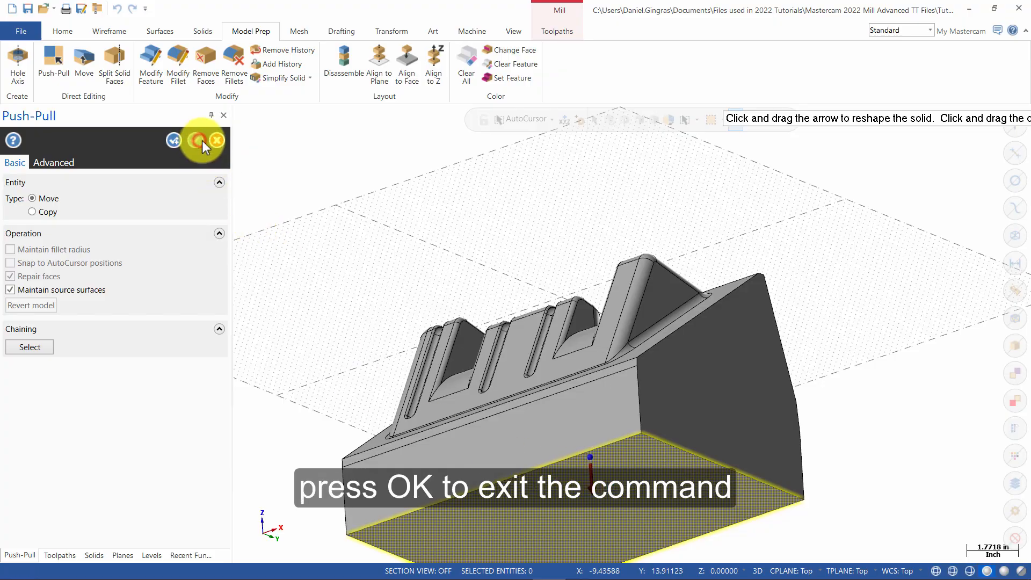
right_click(765, 236)
click(838, 359)
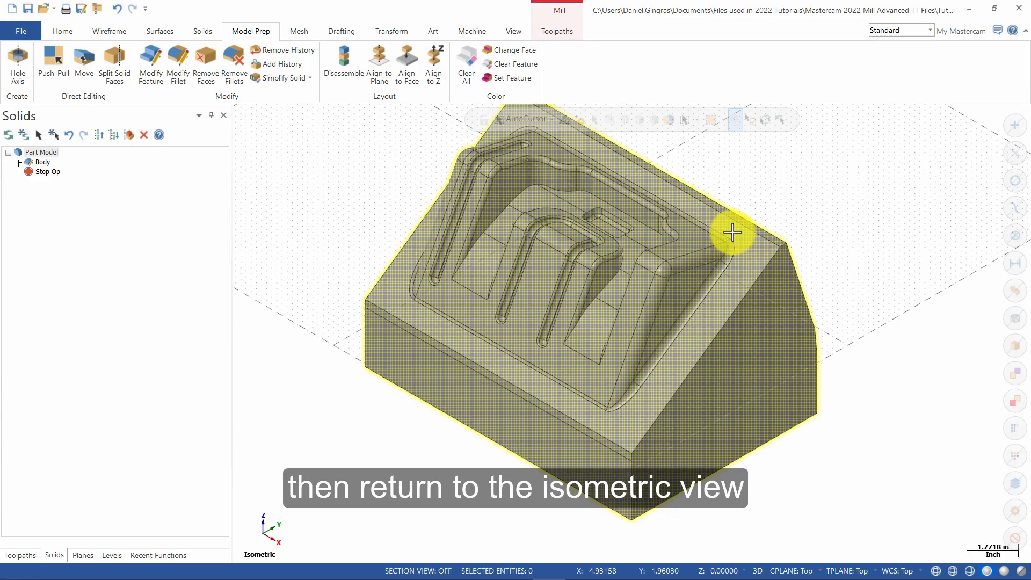
Step: Use Push-Pull to fillet the tangent edge chain where the pocket floor meets the outer wall with a 0.125 radius
click(61, 69)
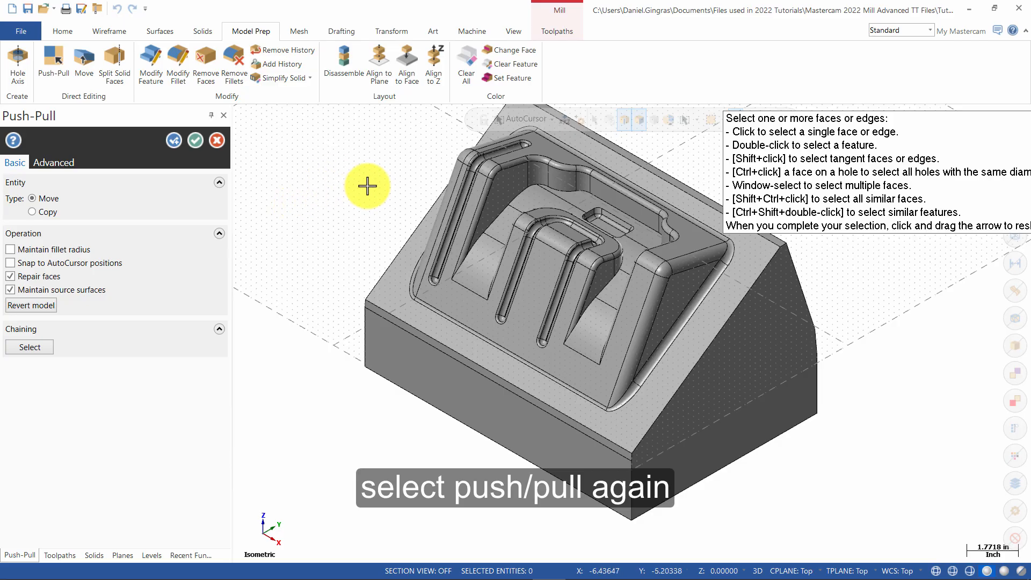
scroll(376, 191, up, 3)
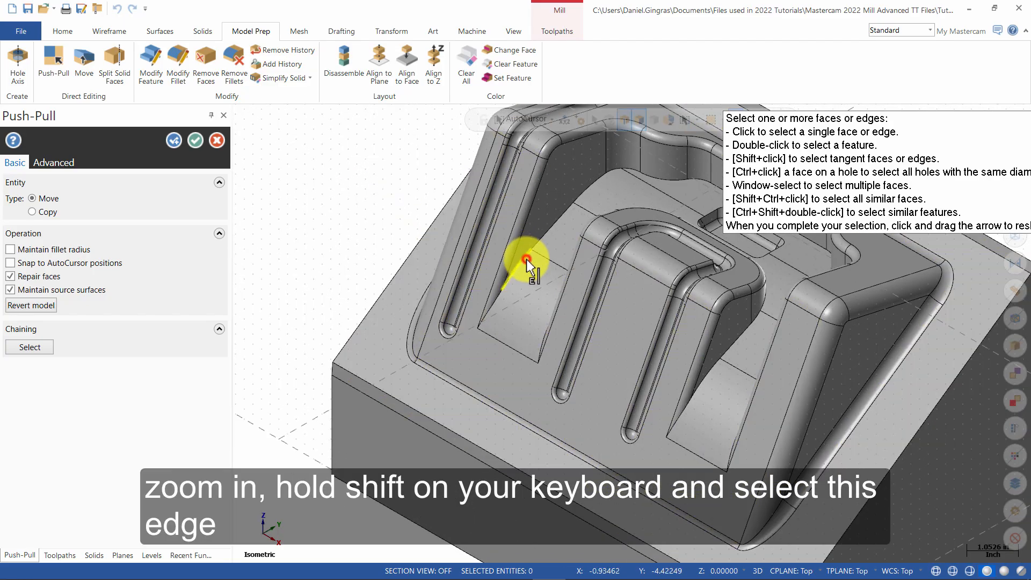
shift+click(526, 260)
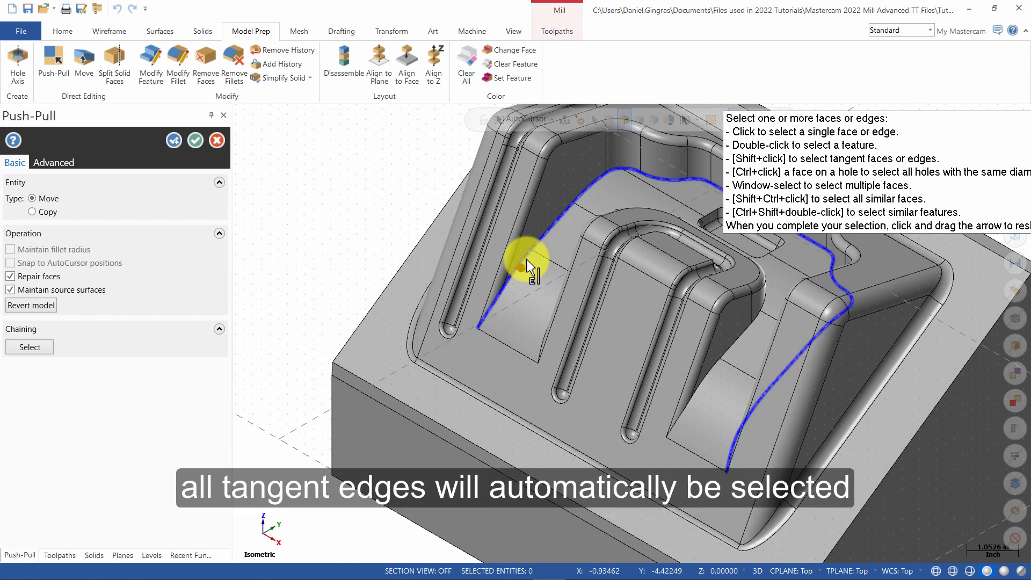
mouse_move(517, 268)
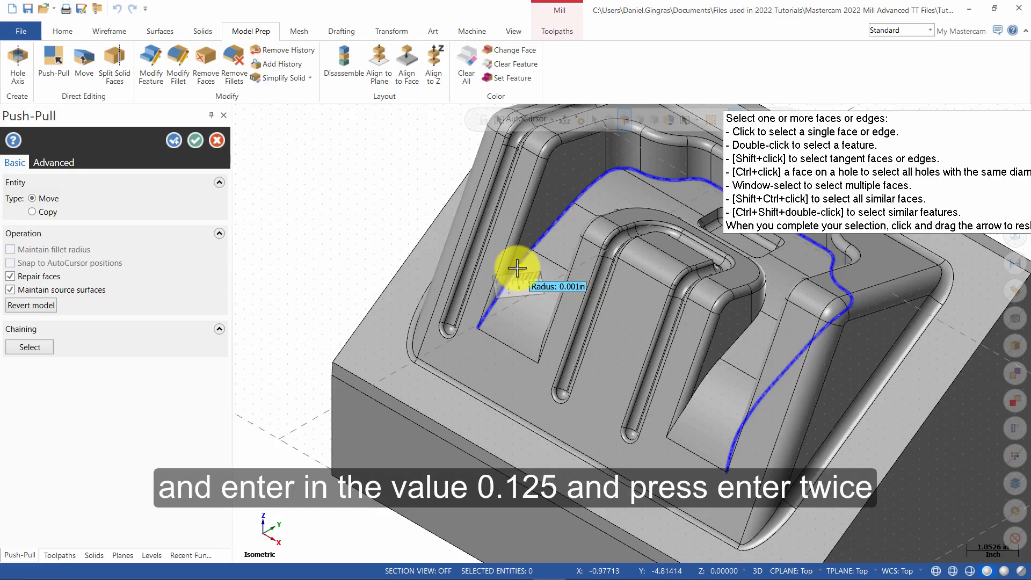
text(.125)
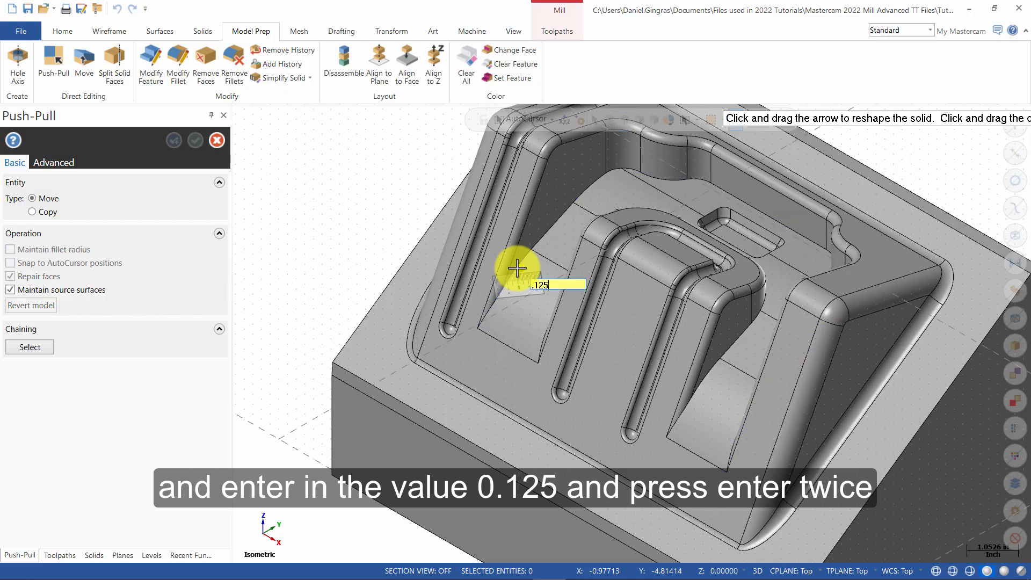
key(Return)
key(Return)
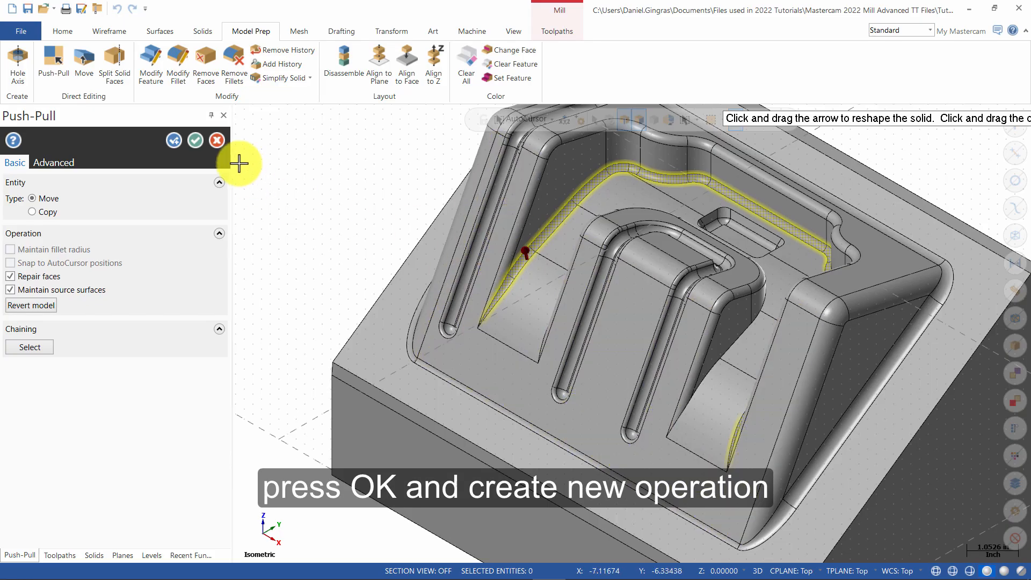
click(176, 140)
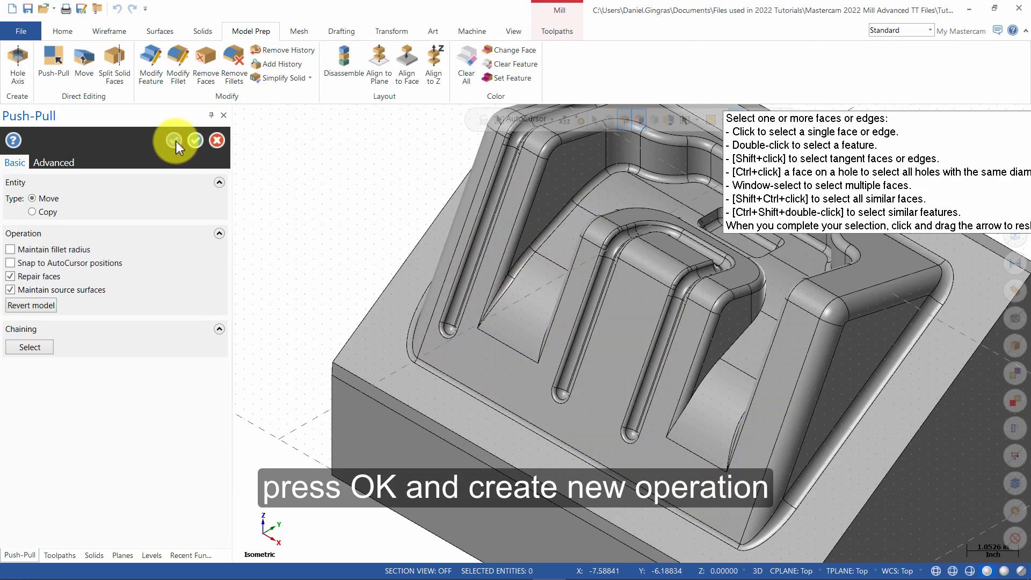
Step: Fillet the tangent edge chain around the base of the central raised boss with a 0.125 radius and finish Push-Pull
click(607, 341)
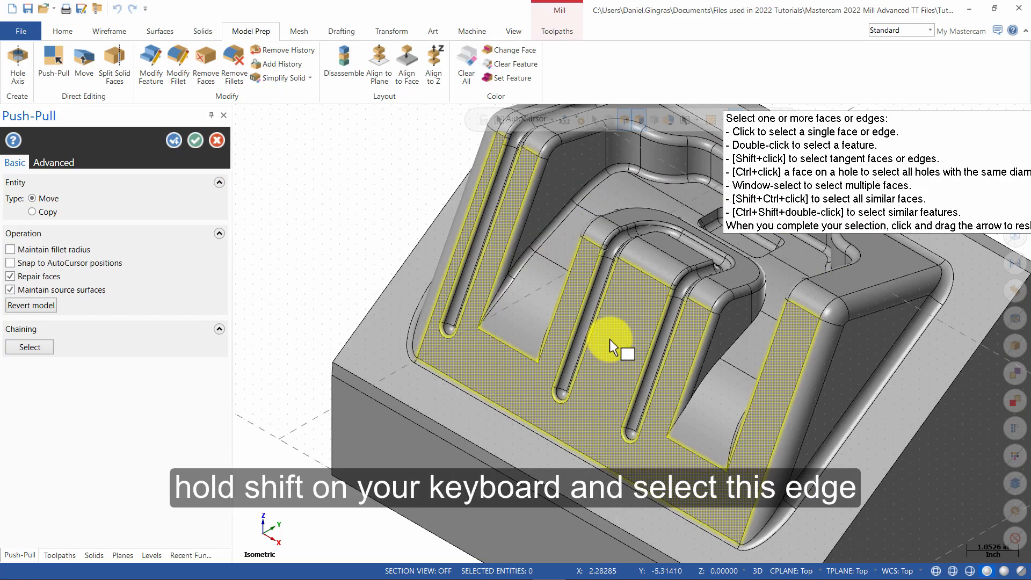
shift+click(710, 372)
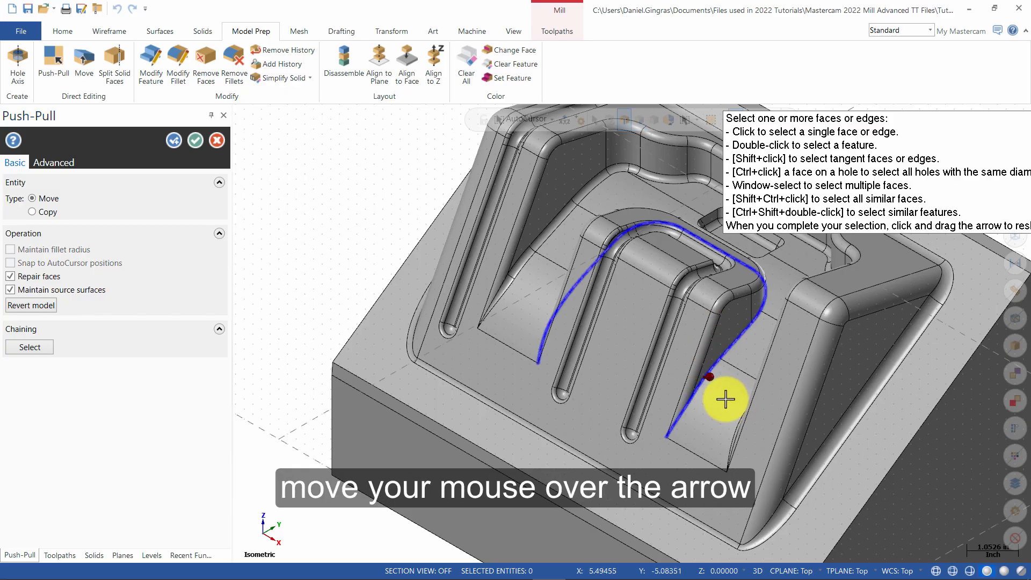
mouse_move(711, 379)
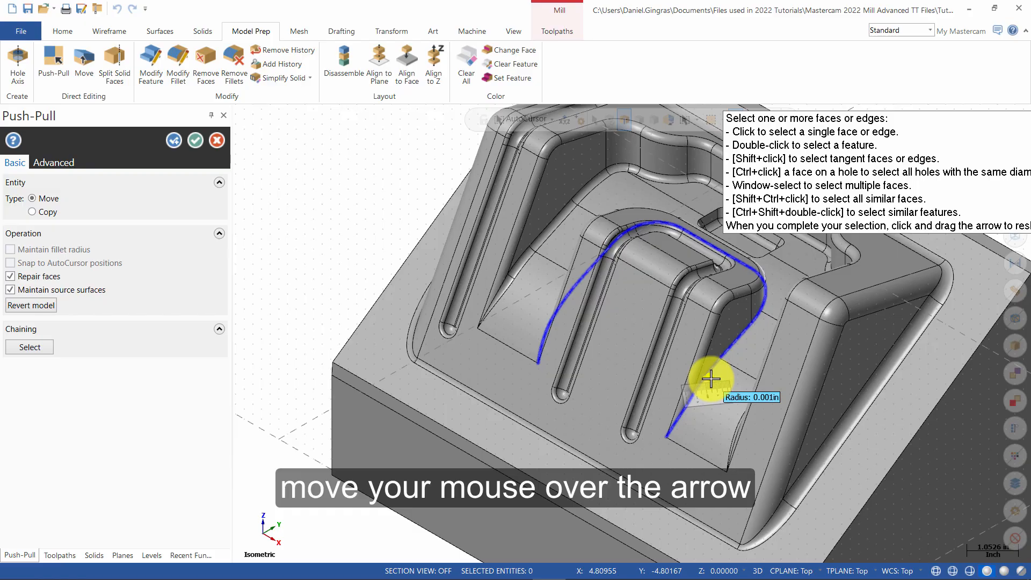
click(711, 379)
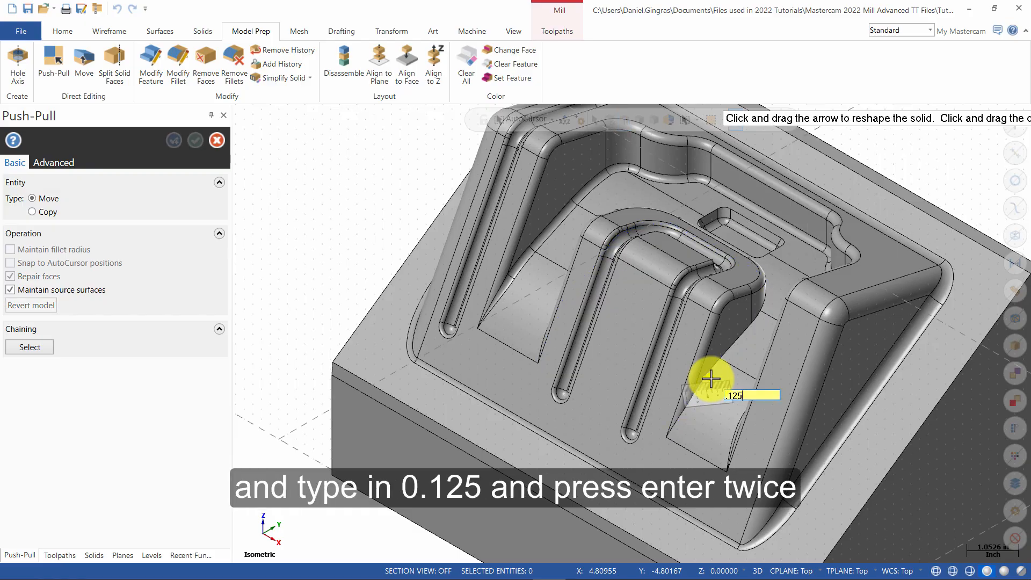
text(.125)
key(Return)
key(Return)
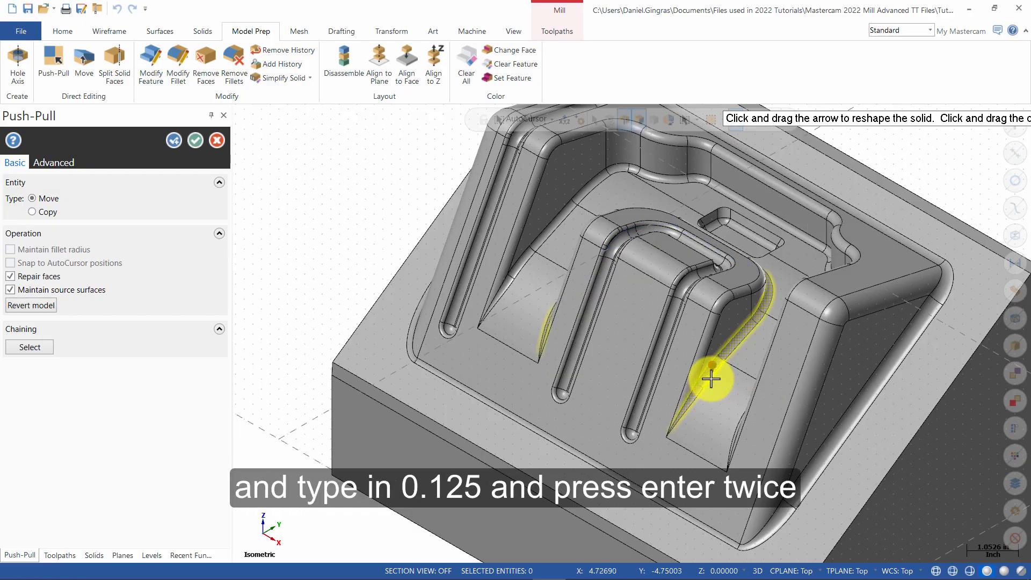
middle_drag(559, 444, 608, 390)
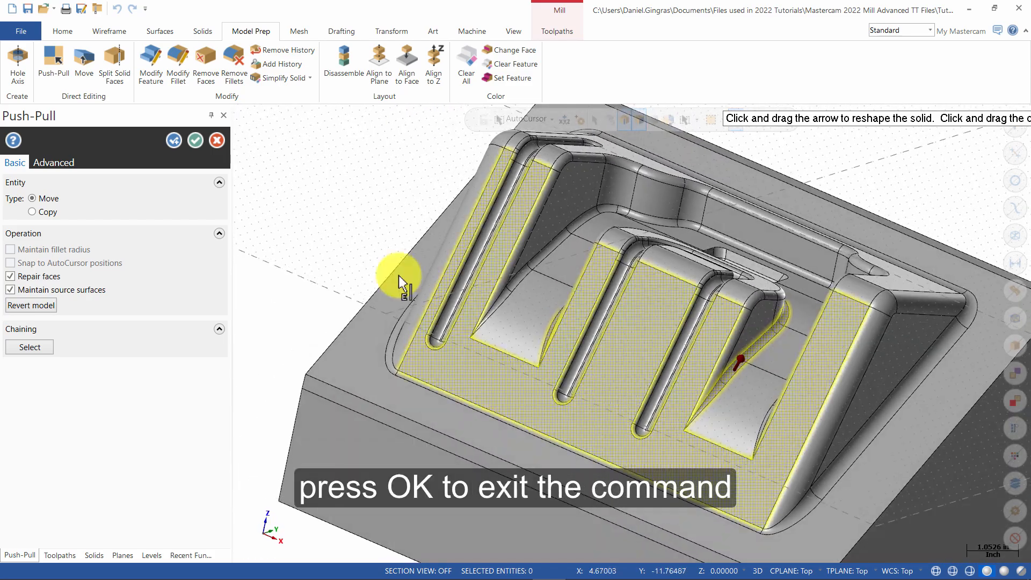
click(195, 140)
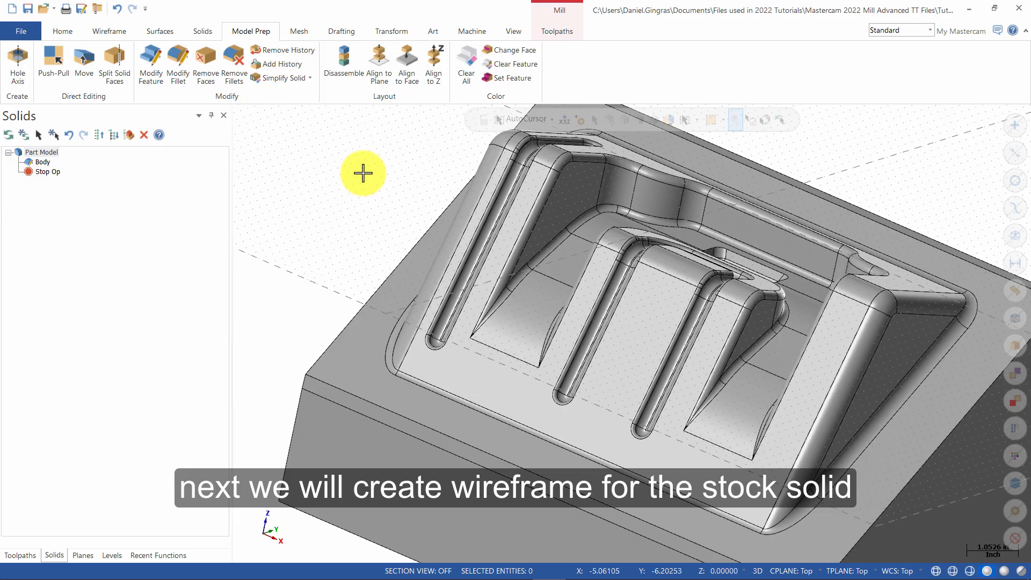
Step: Create level 2 as the active level and name it Solid Stock
click(111, 556)
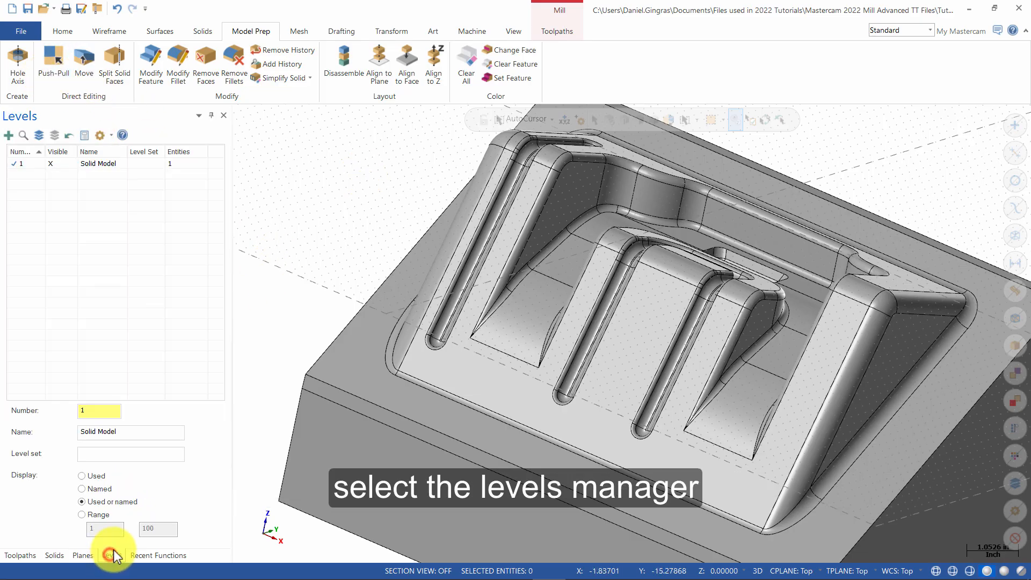
double_click(106, 412)
text(2)
click(142, 429)
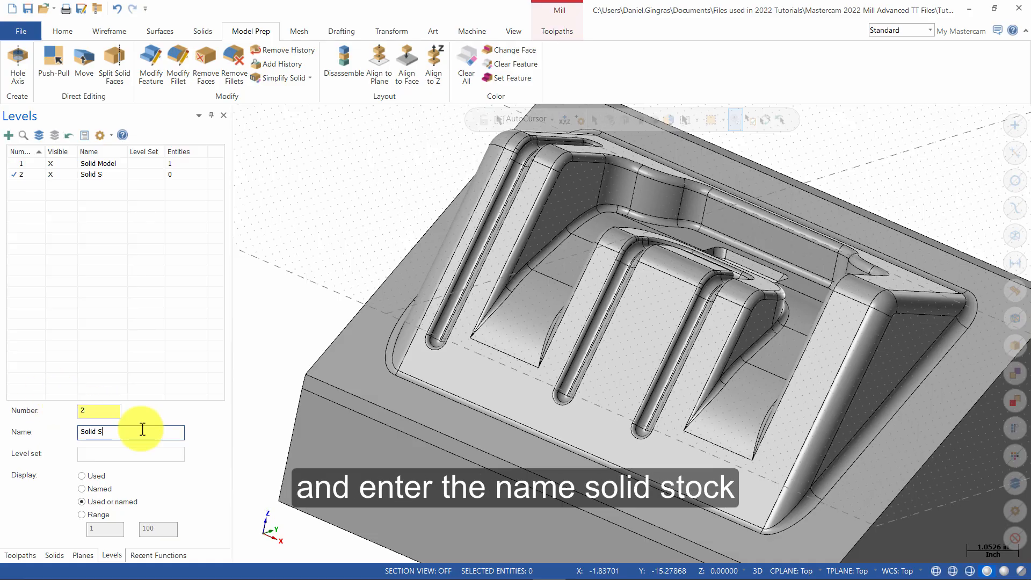
Step: Switch to the Right view and set the construction depth from the lower front corner endpoint of the part's right face
right_click(308, 206)
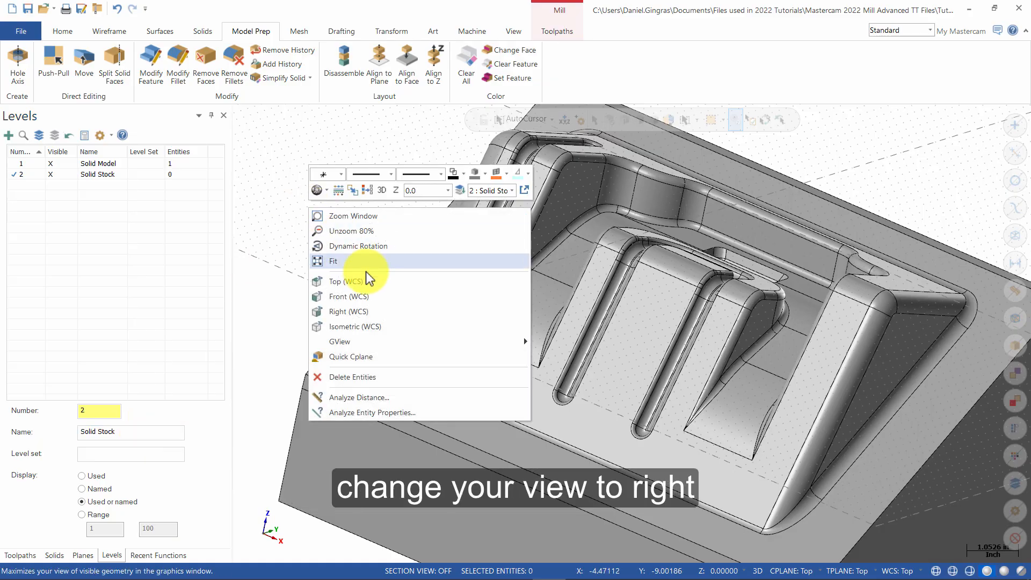
click(371, 310)
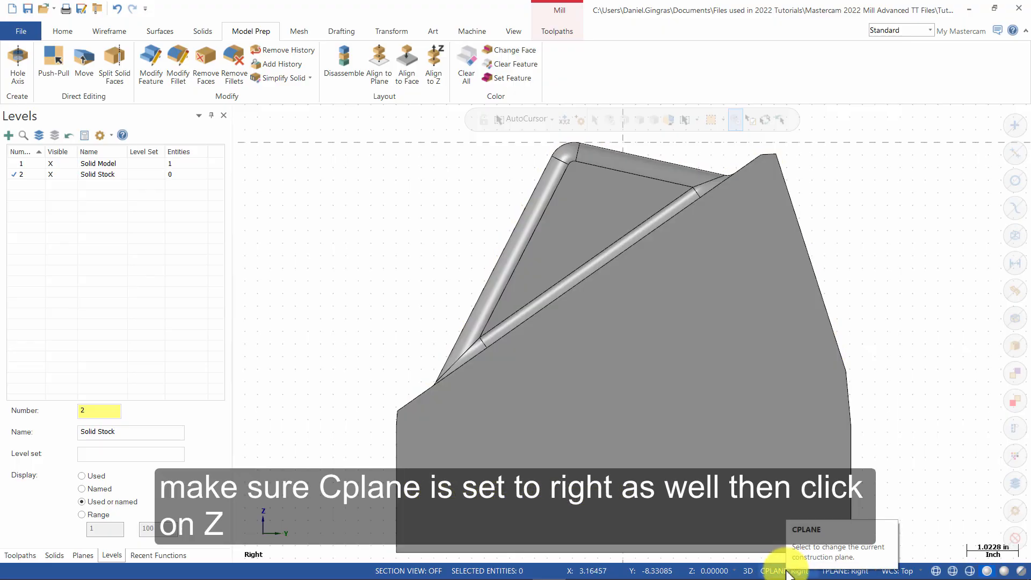
click(692, 573)
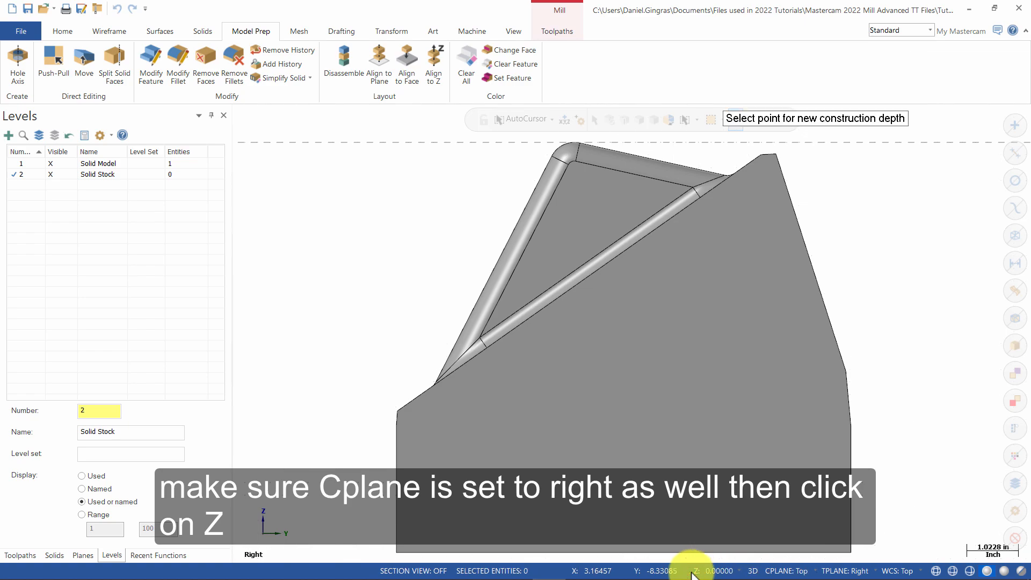
middle_drag(598, 444, 647, 421)
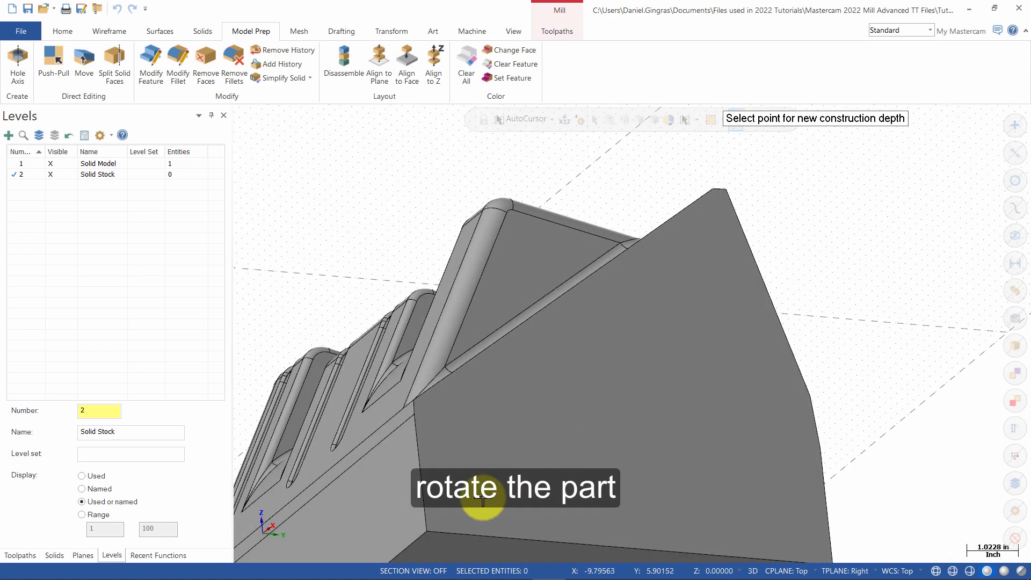
click(426, 532)
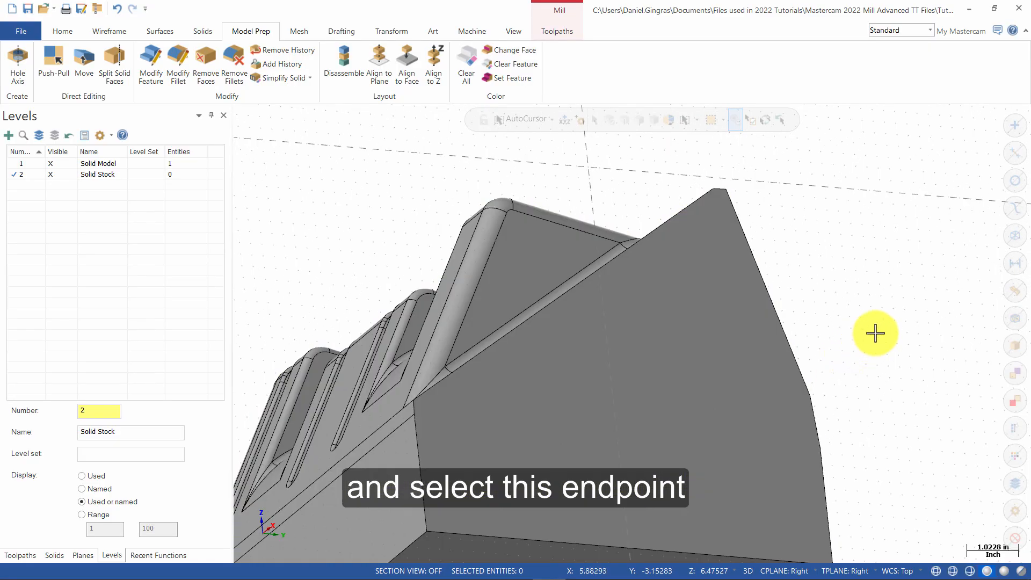
Step: Change the construction mode to 2D and return the part to the Right view
click(748, 571)
middle_drag(846, 318, 742, 225)
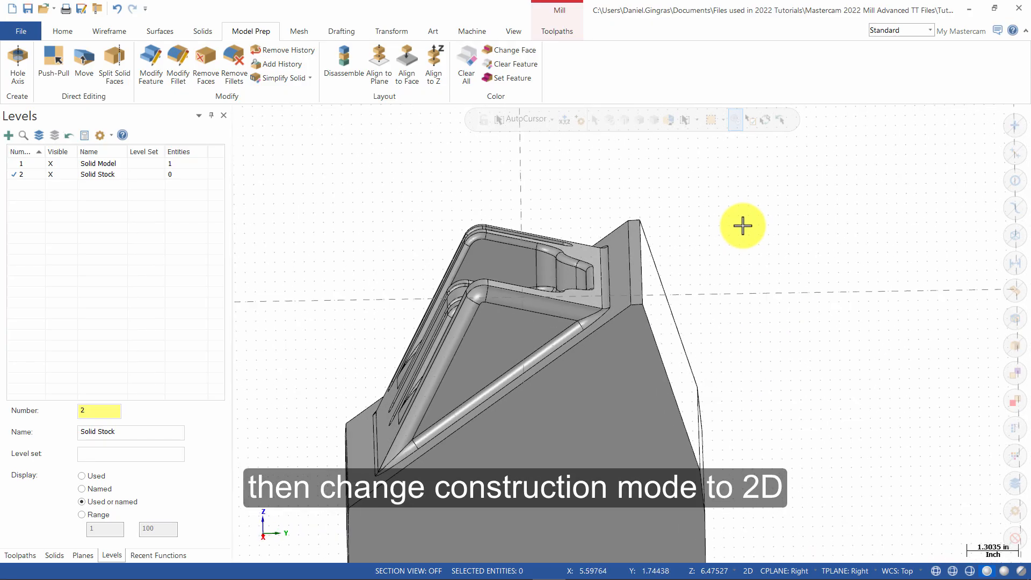
scroll(742, 226, down, 4)
right_click(769, 263)
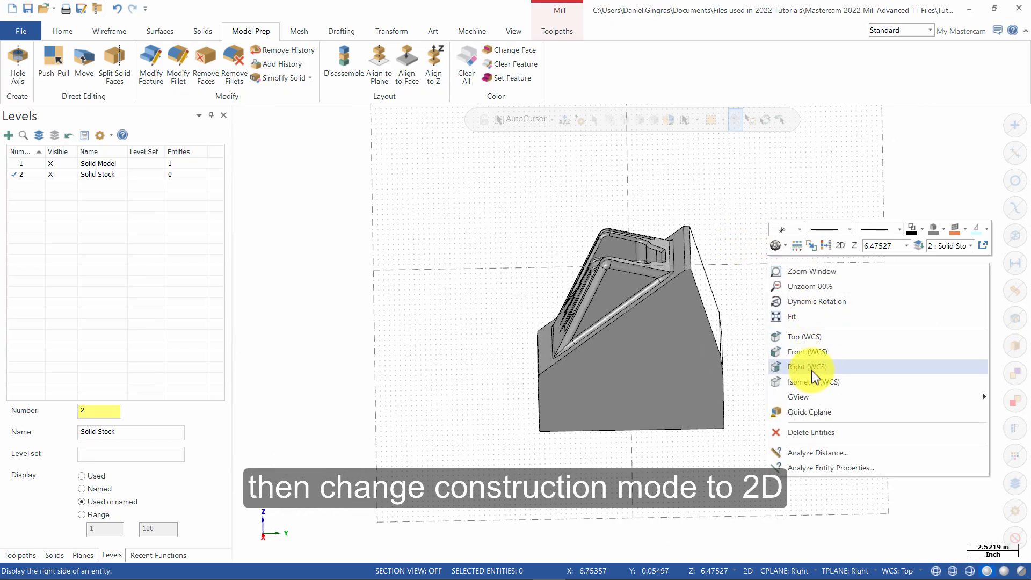
click(812, 370)
scroll(780, 164, down, 1)
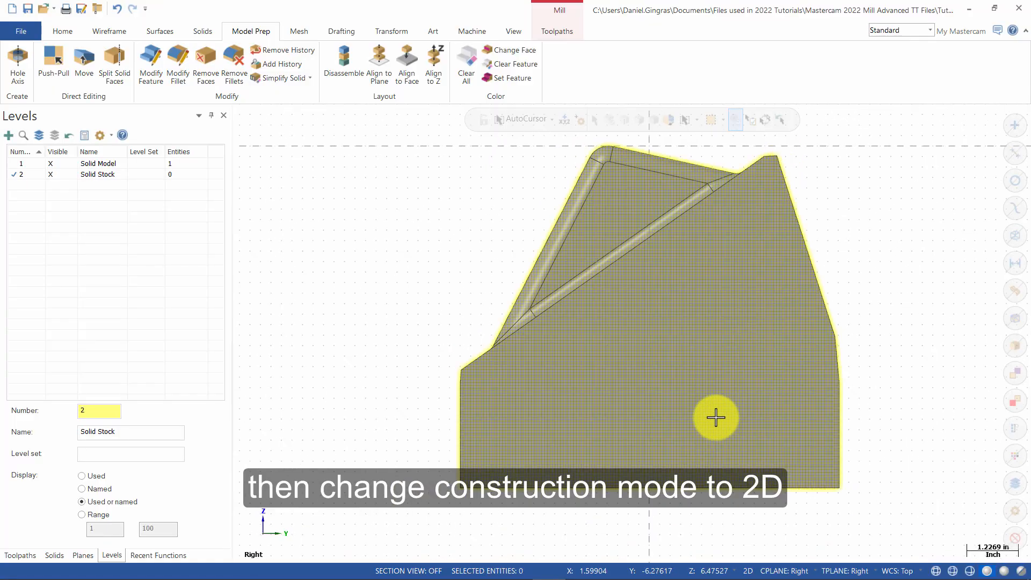
scroll(716, 417, up, 1)
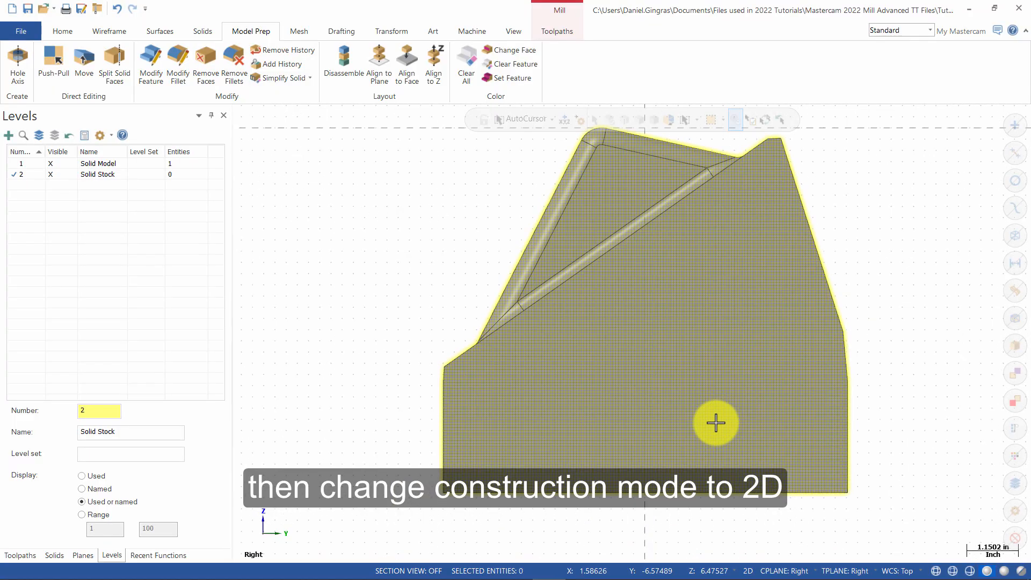
Step: Set the line width for new wireframe to the thickest option
right_click(349, 212)
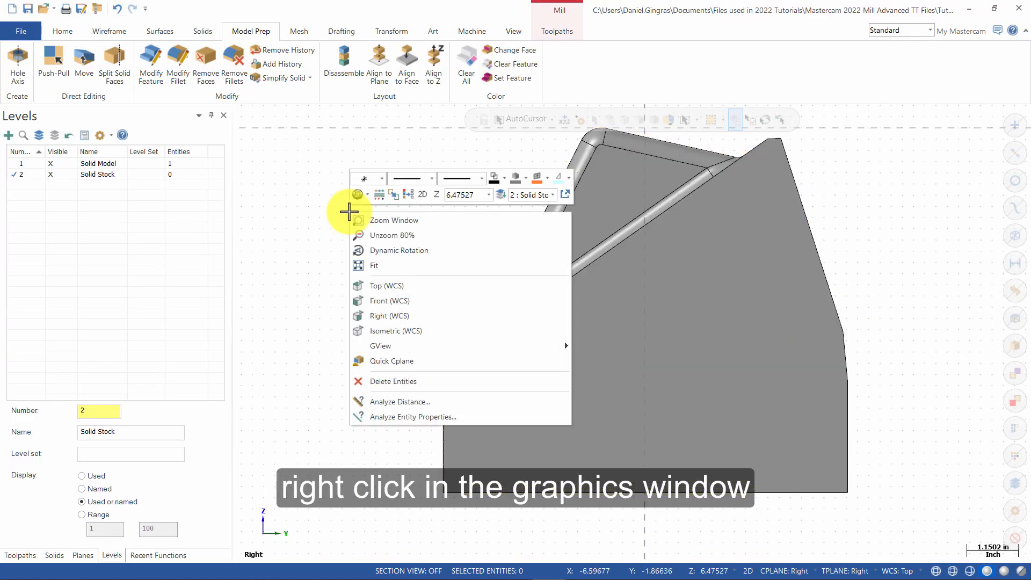
click(483, 179)
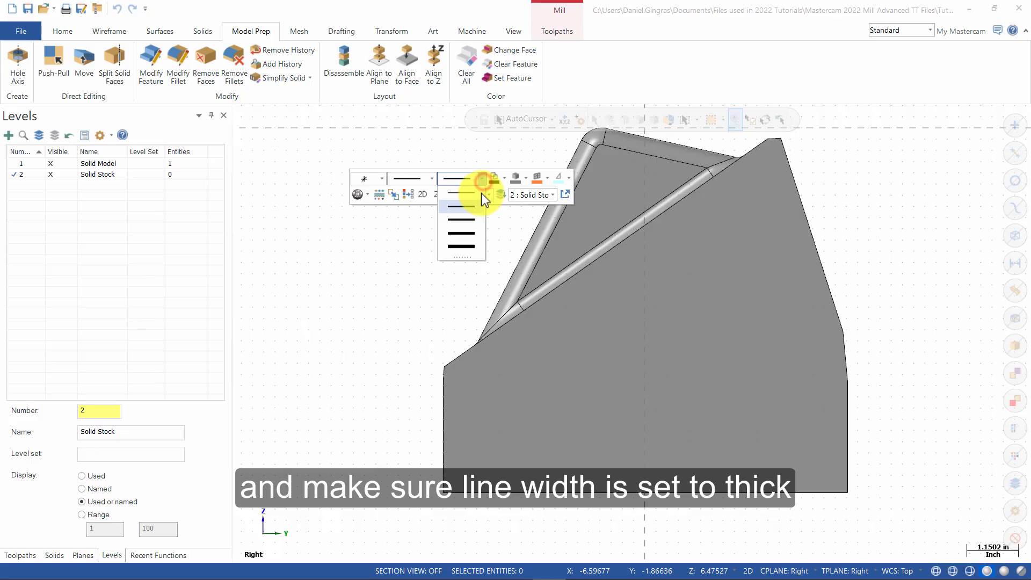
click(469, 248)
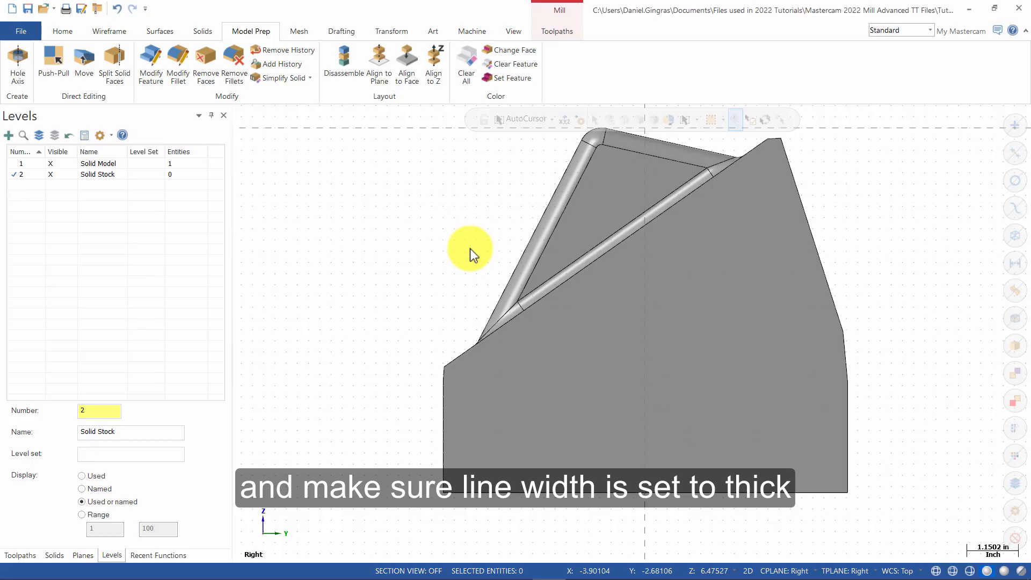
Step: Create a rectangular bounding box around the solid with its origin at the lower-left front corner and a Y size of 8.25
click(108, 31)
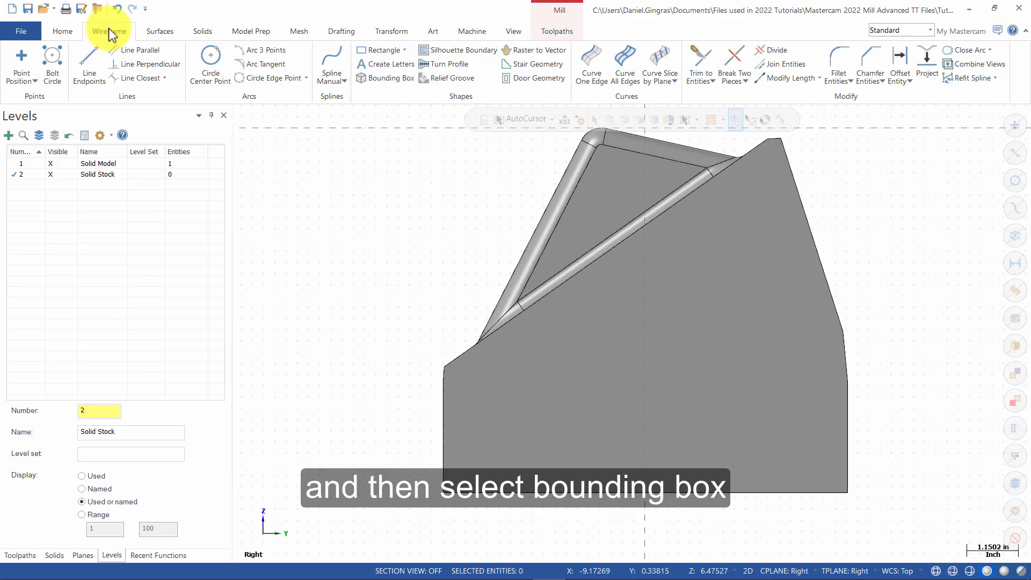
click(388, 79)
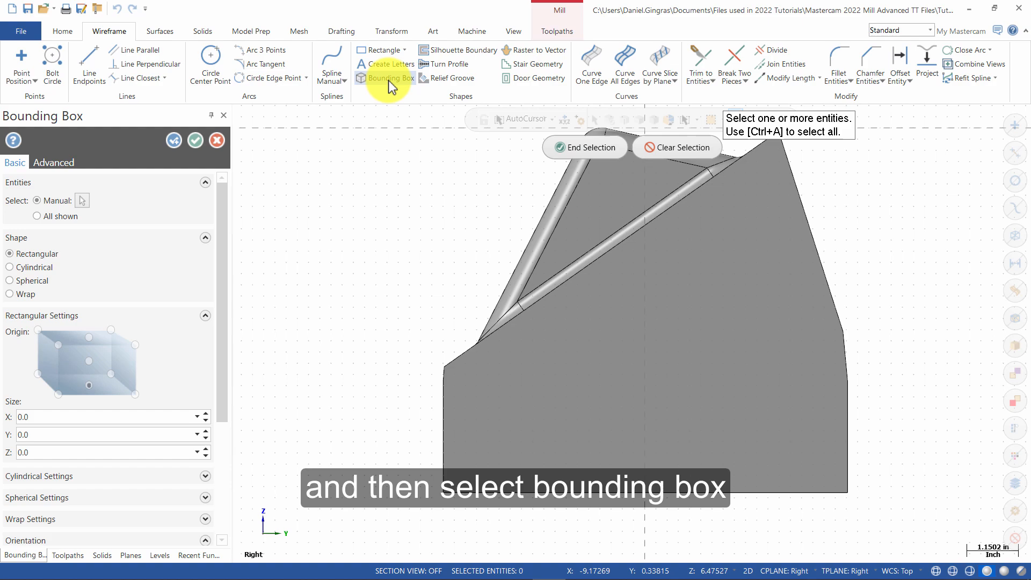
click(747, 273)
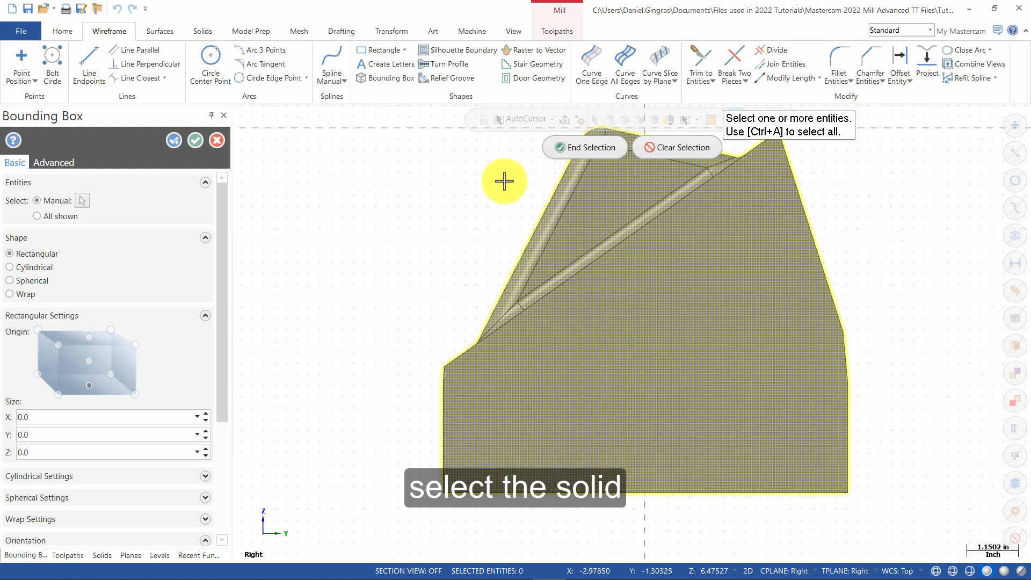
click(591, 148)
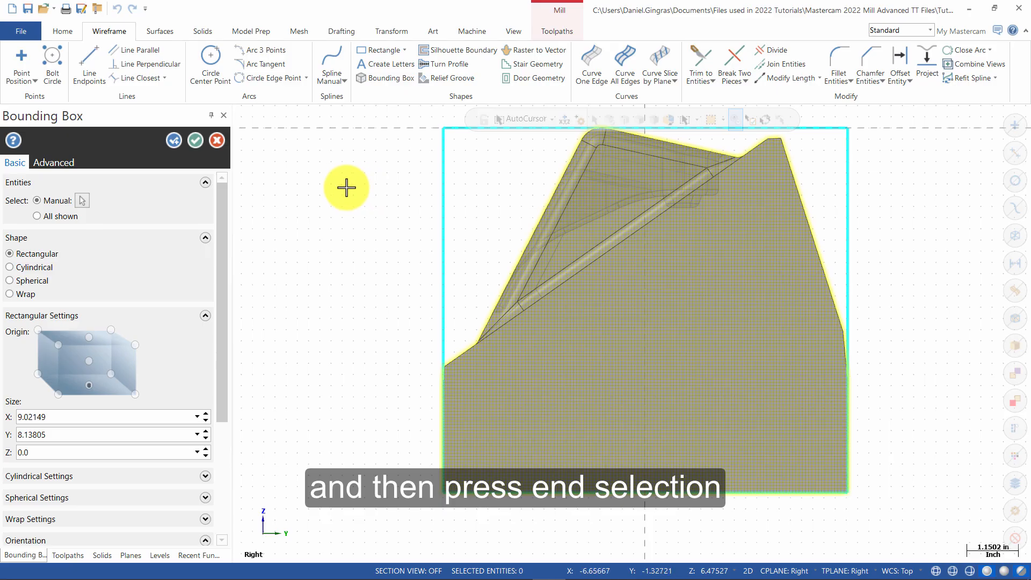
click(59, 395)
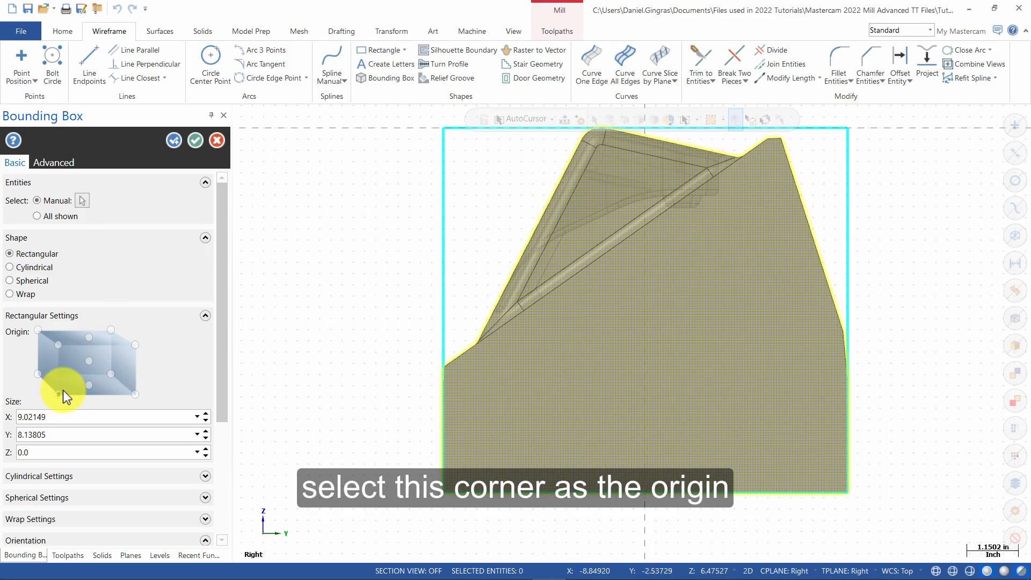
click(56, 434)
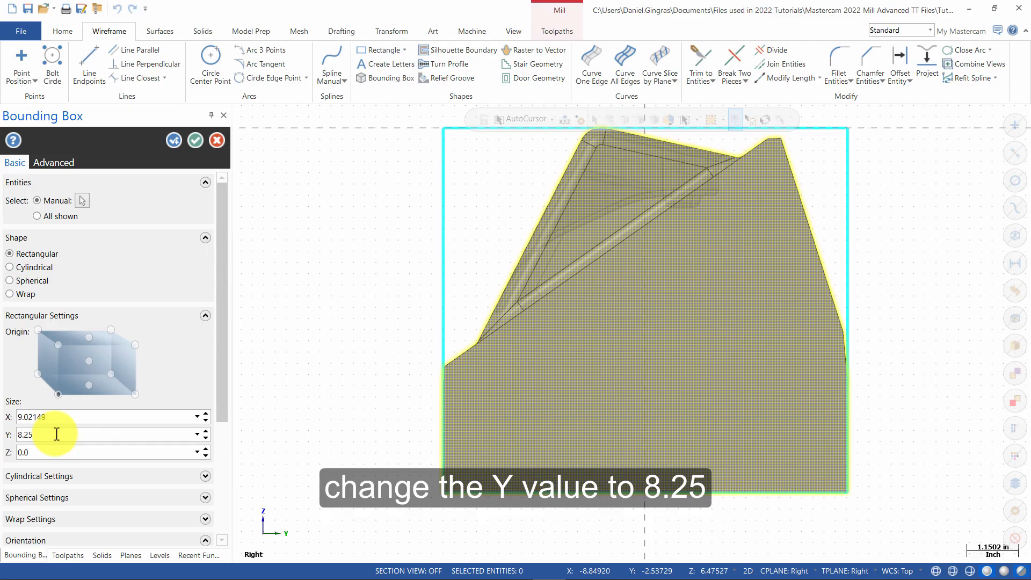
key(Return)
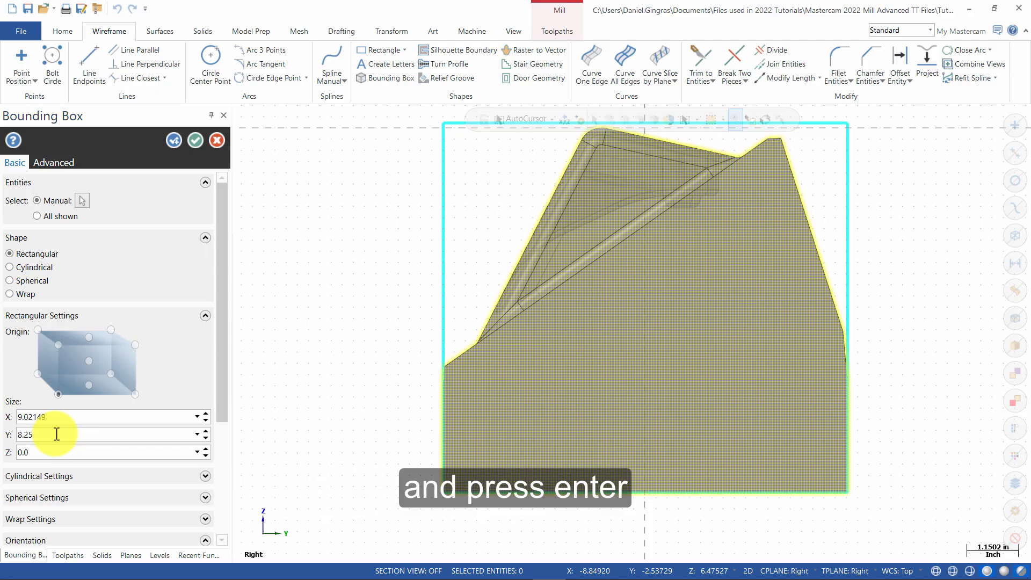
scroll(471, 333, down, 2)
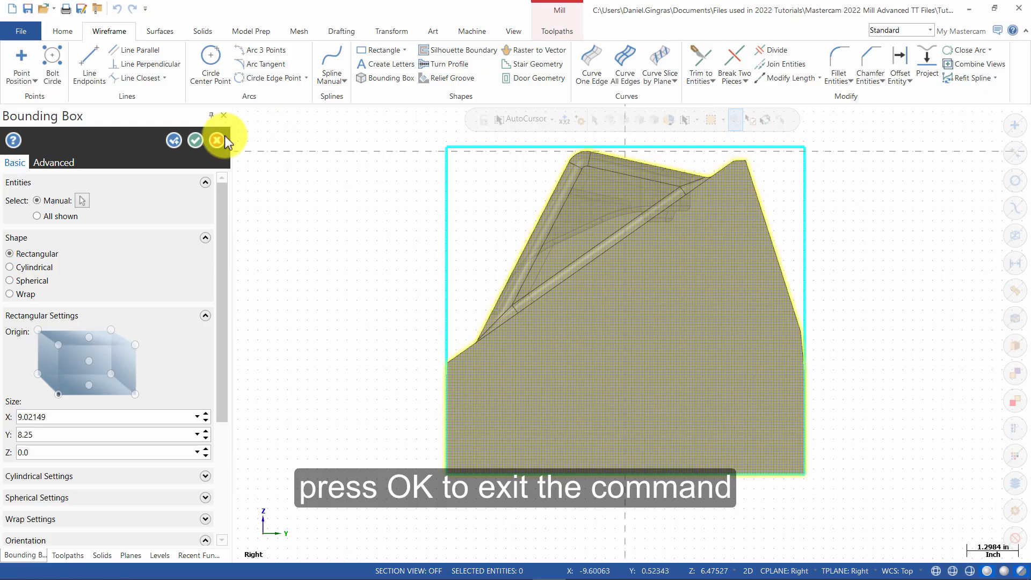
click(195, 141)
Step: Create a silhouette boundary of the solid on the Right plane, keeping the default tolerance and filter settings
middle_drag(309, 228, 343, 223)
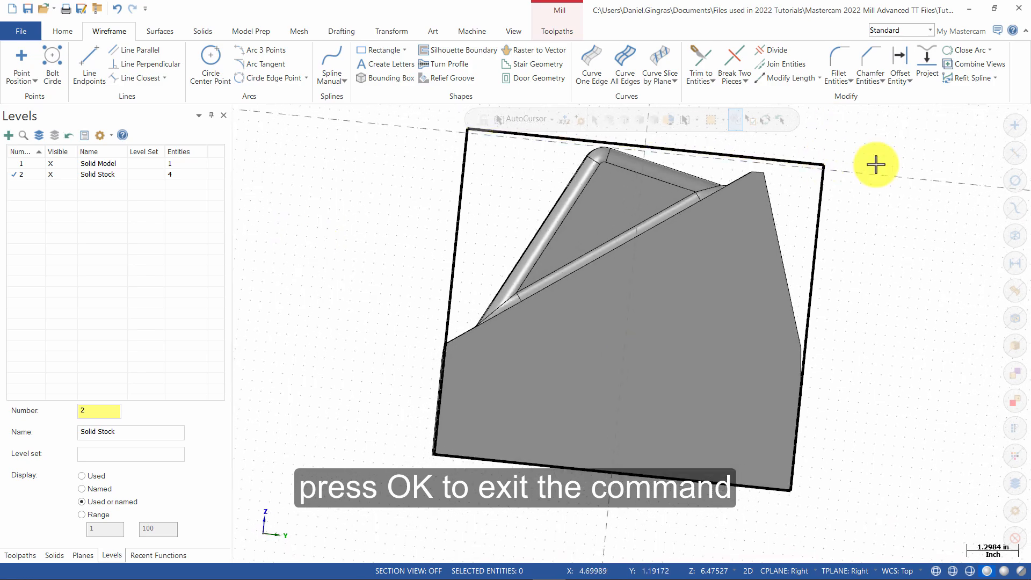
right_click(896, 185)
click(863, 288)
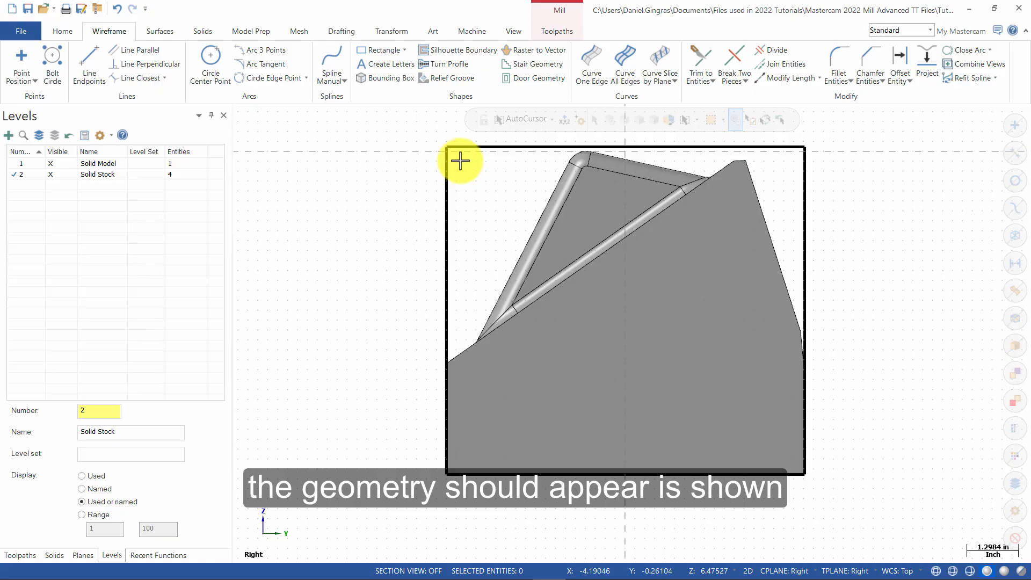
right_click(856, 241)
click(884, 361)
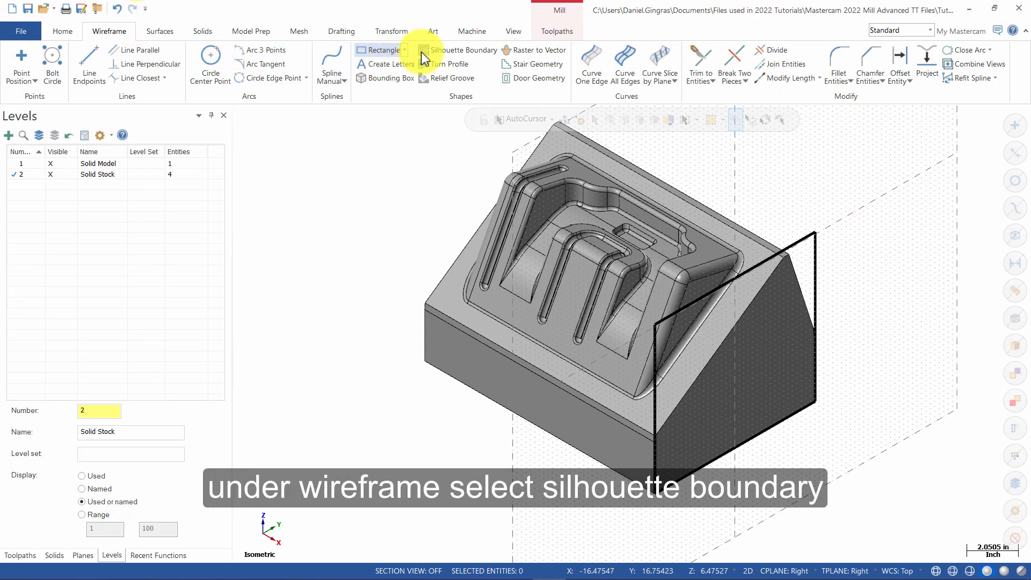
click(453, 49)
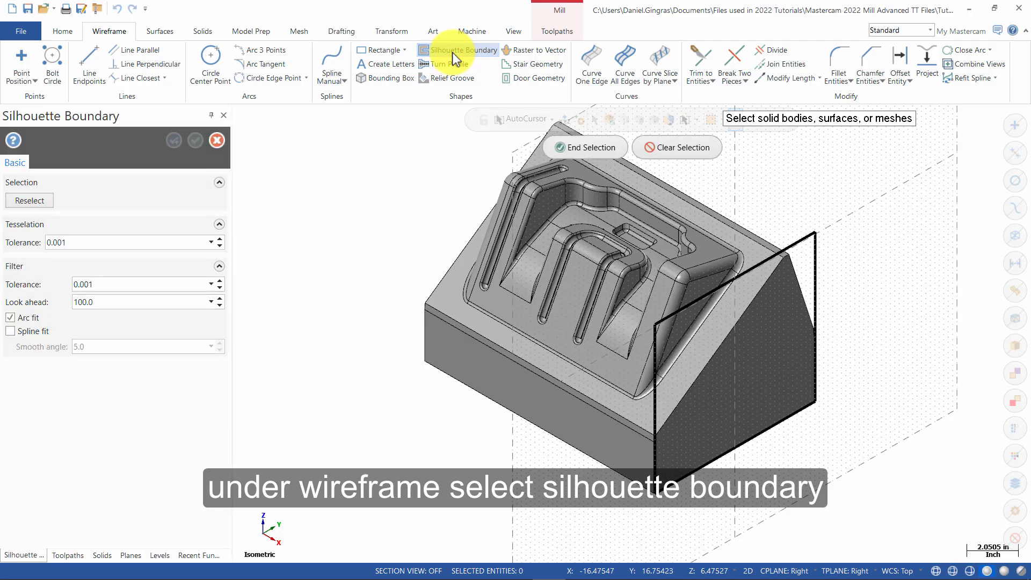
click(690, 251)
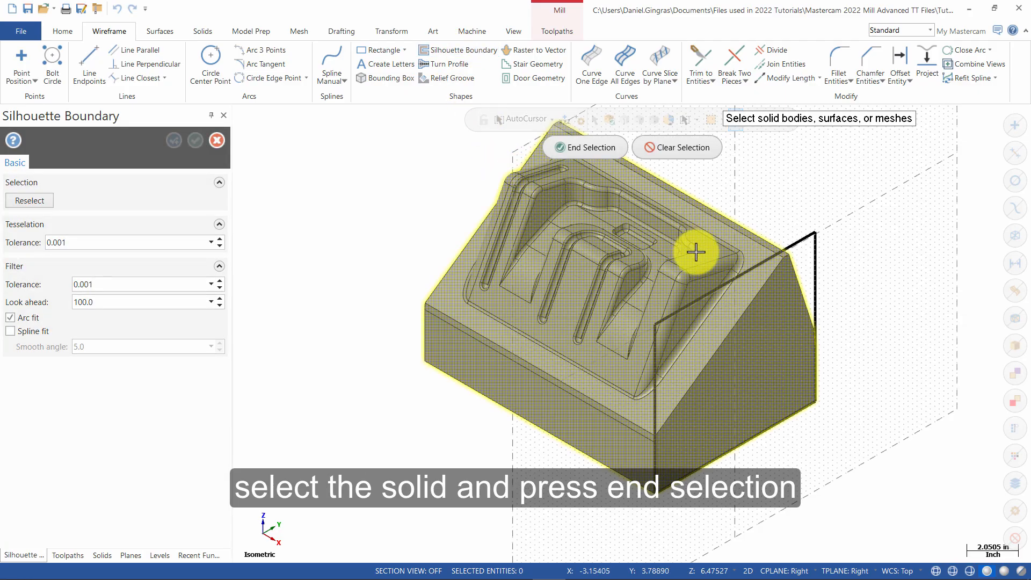
click(578, 147)
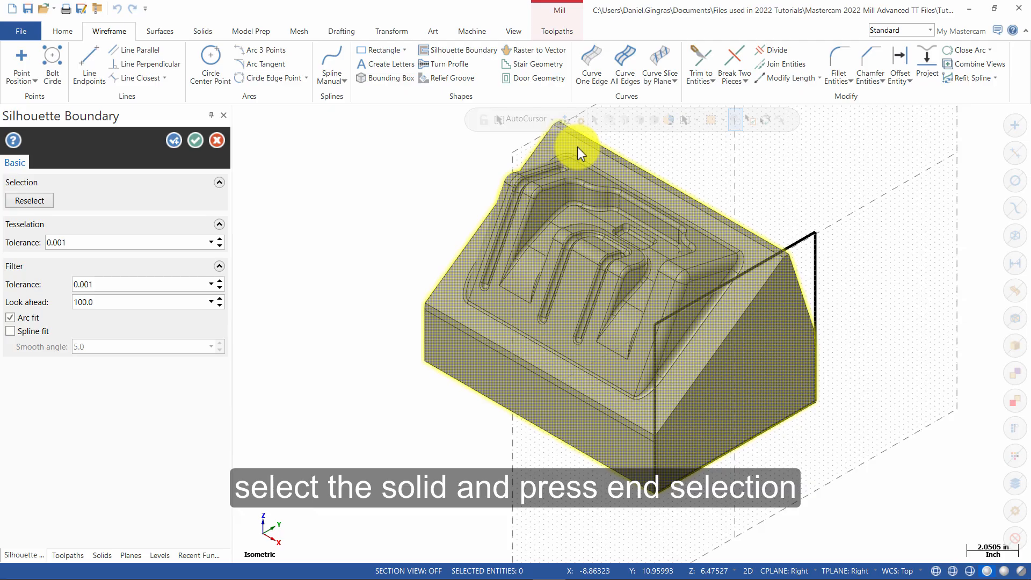
click(198, 140)
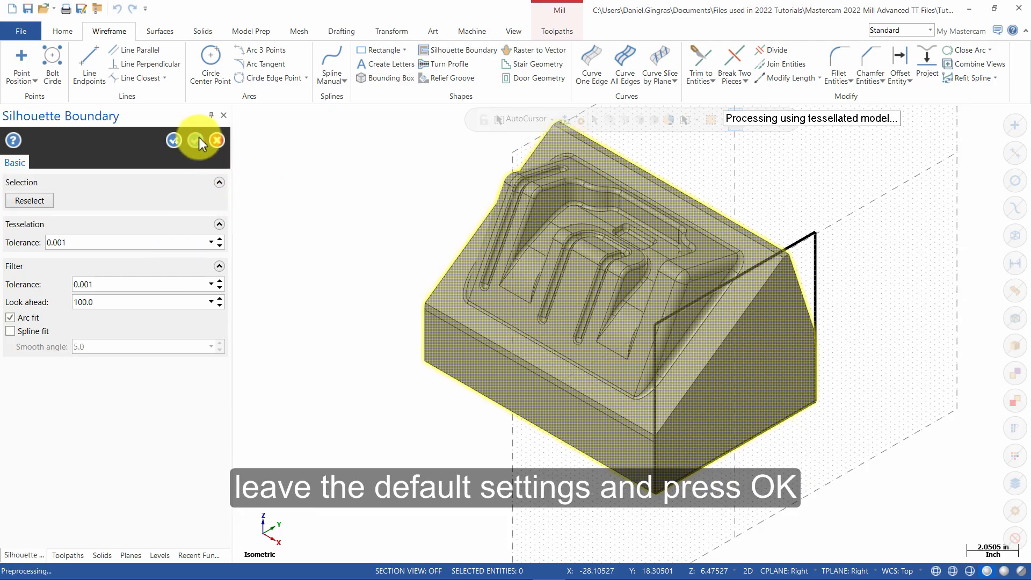
Step: Select all wireframe entities and hide everything else
middle_drag(693, 288, 588, 252)
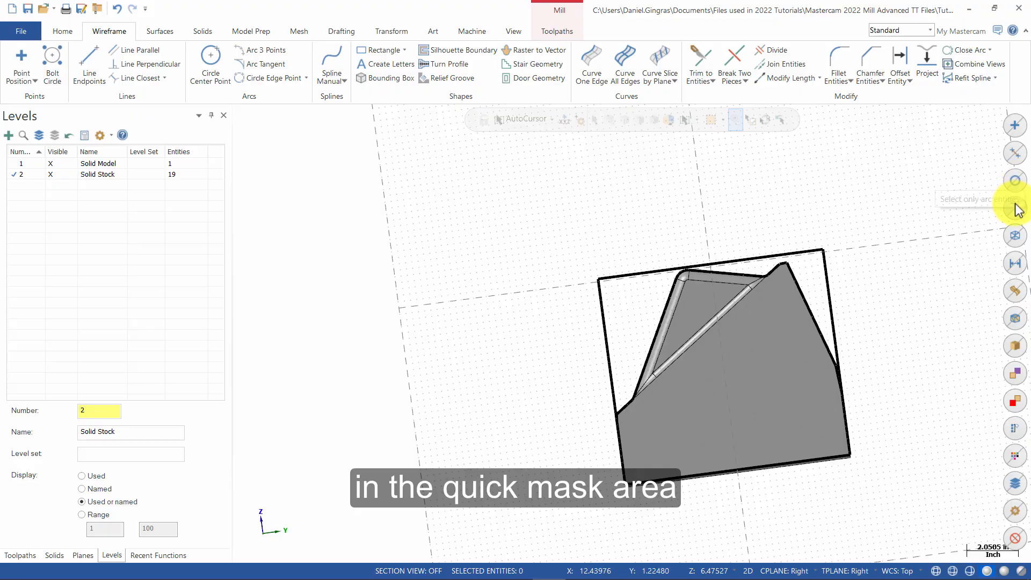
click(1015, 231)
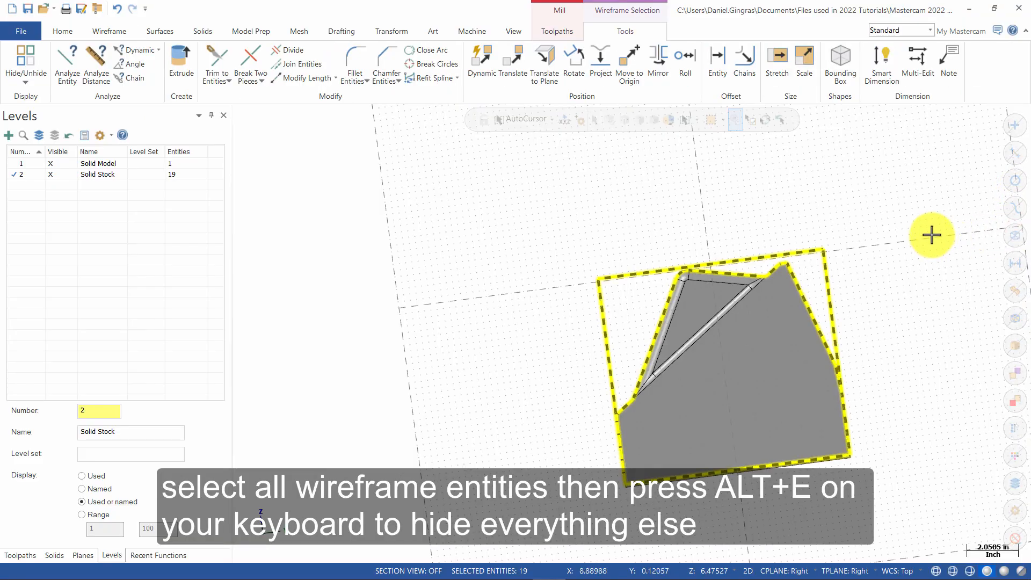
key(alt+e)
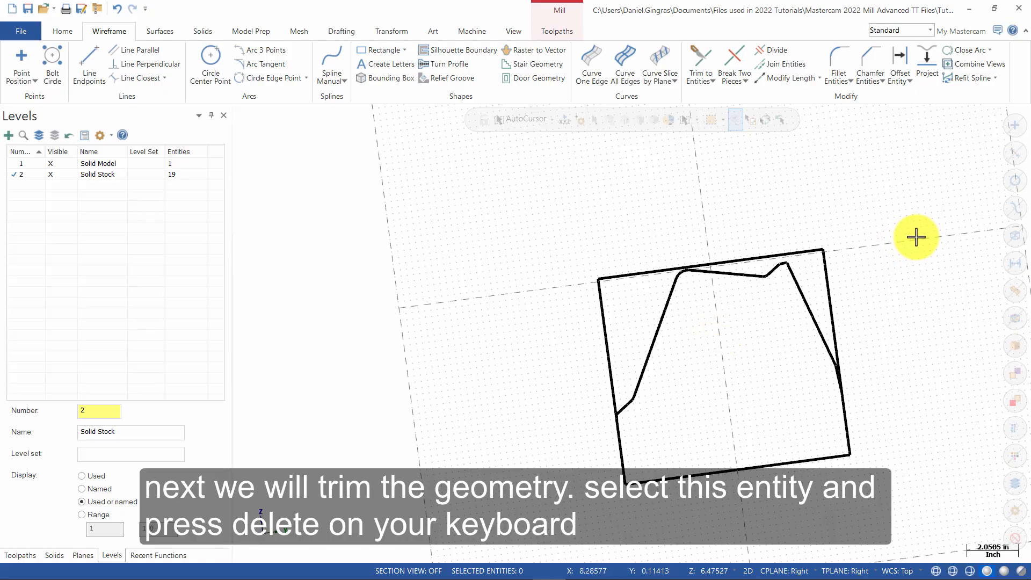
Step: Delete the bounding box's left, bottom and right lines, keeping its top line and the silhouette
click(611, 328)
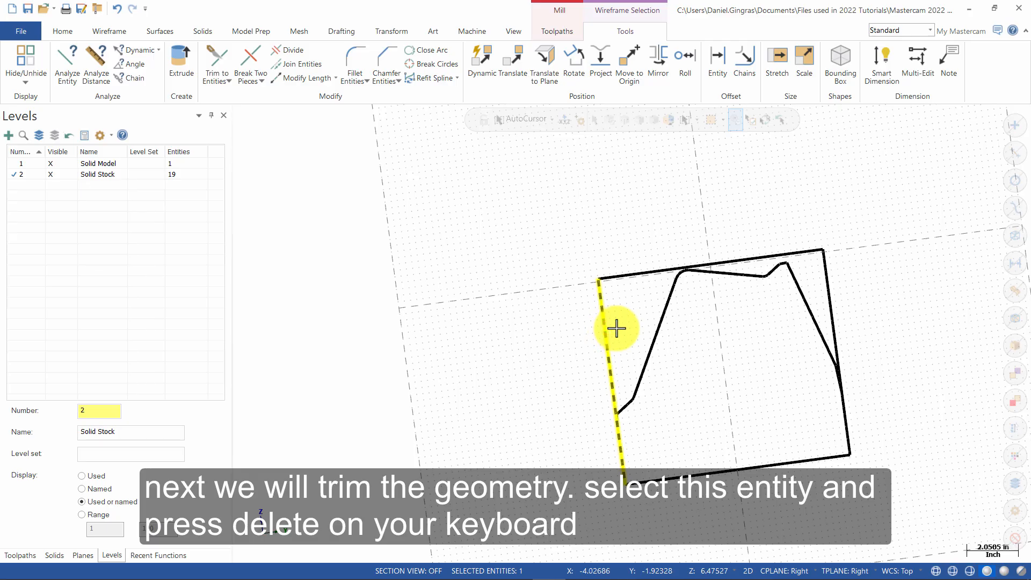
key(Delete)
click(735, 465)
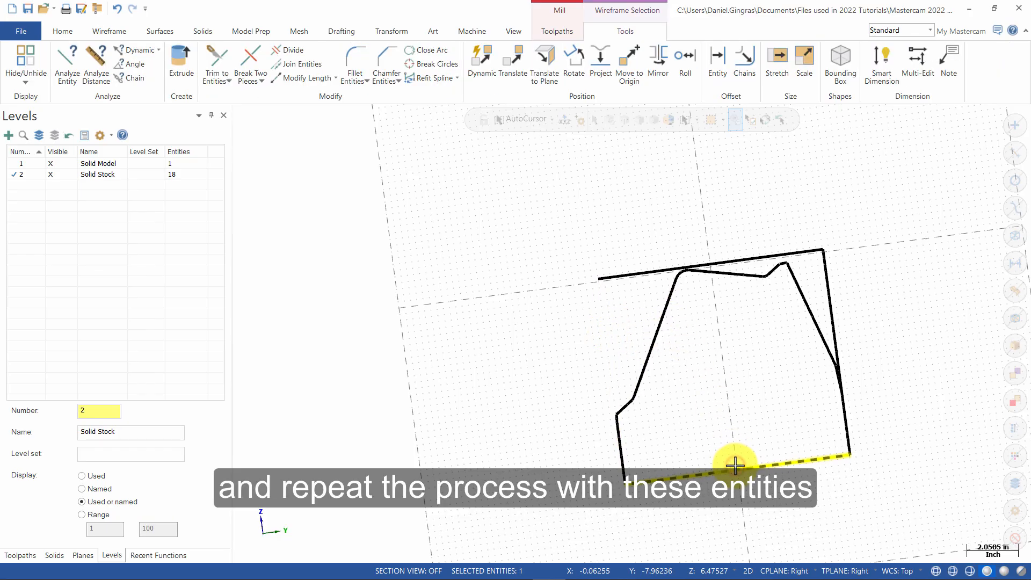
key(Delete)
click(832, 315)
key(Delete)
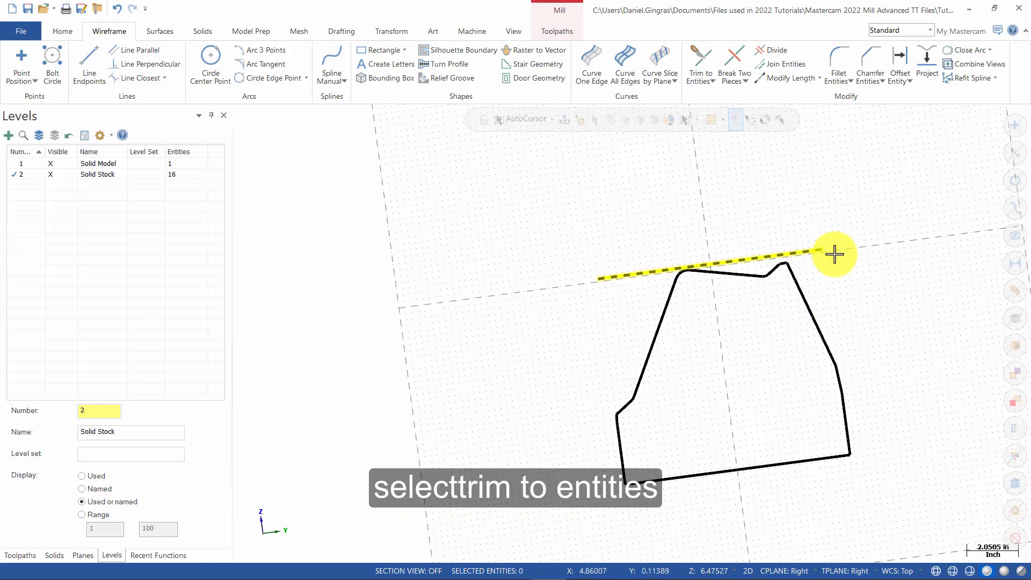
Step: Use Trim 3 entities to join the short left vertical and right sloped lines to the top line, and delete the inner silhouette chain
click(693, 58)
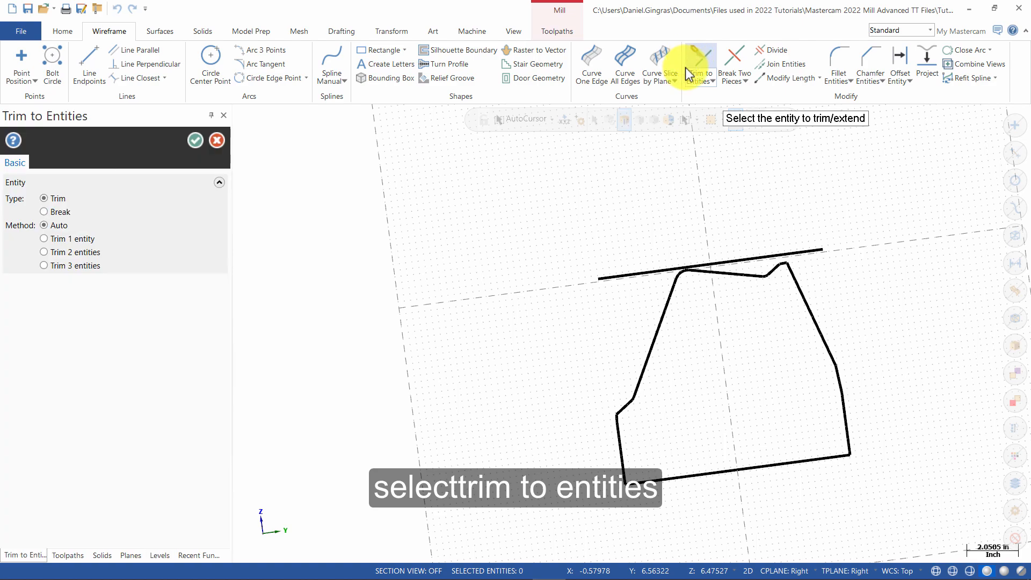
click(83, 265)
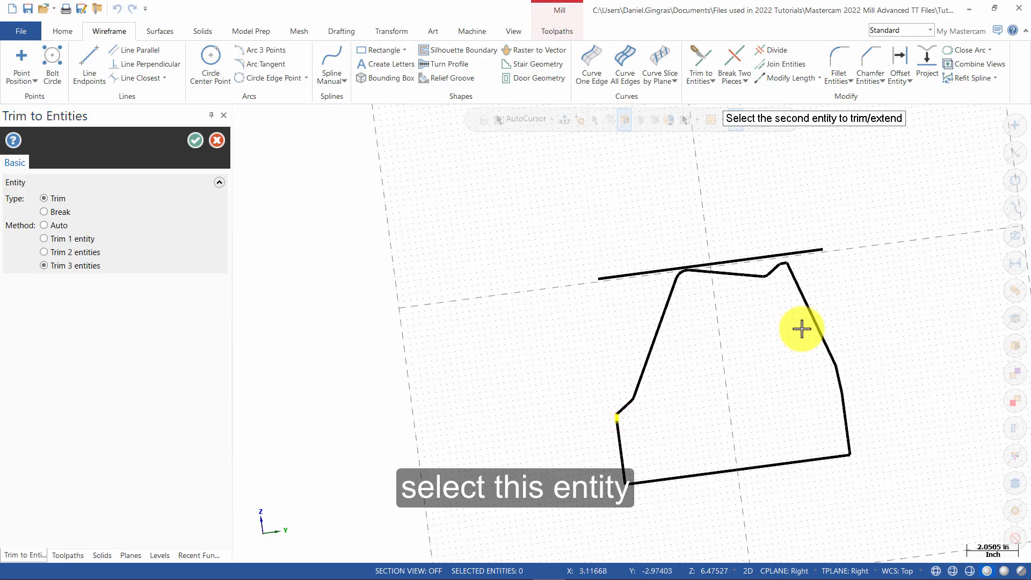
click(811, 310)
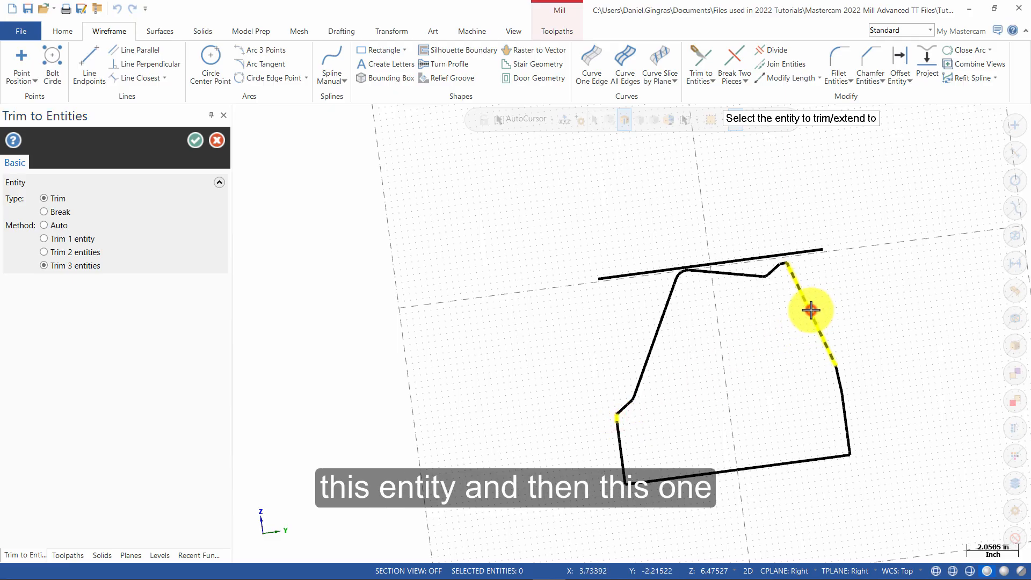
click(726, 262)
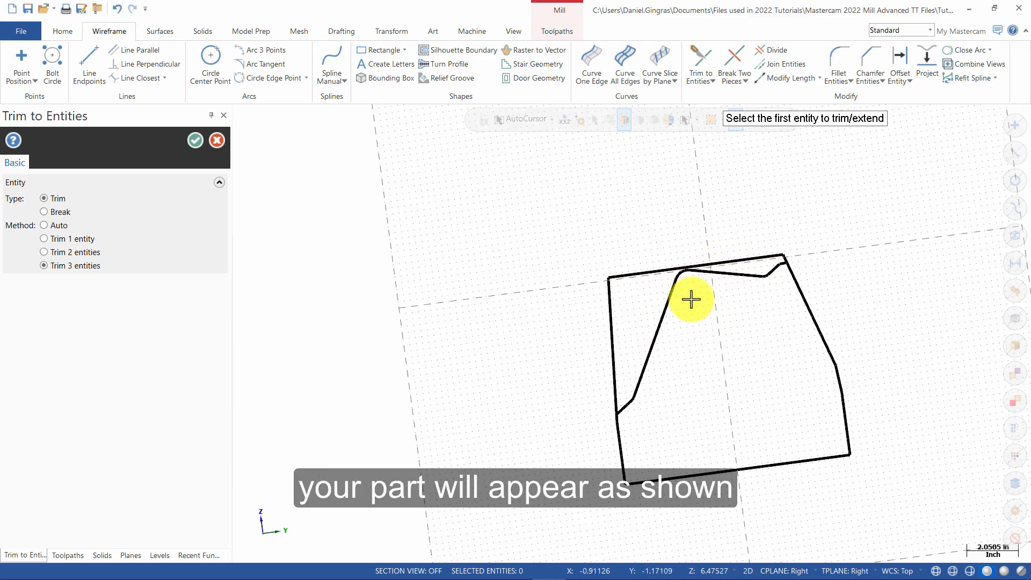
click(195, 140)
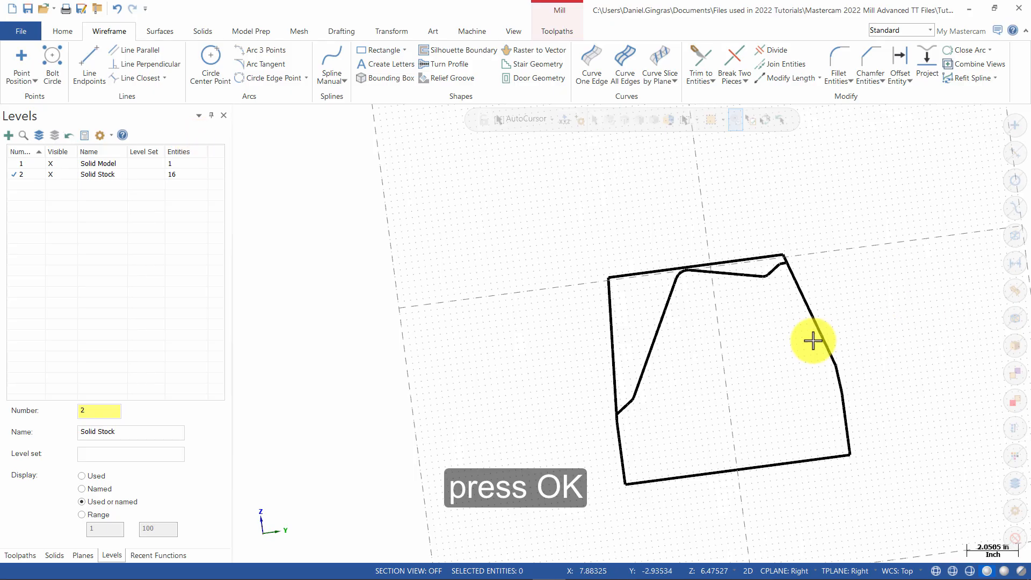
shift+click(627, 405)
key(Delete)
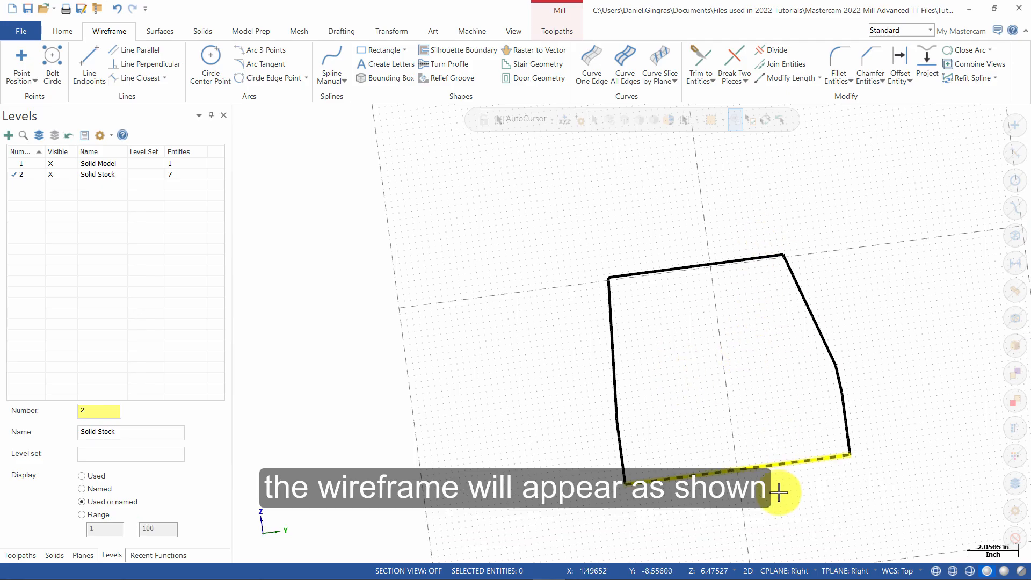
Step: Reset the construction settings to the Top plane, 3D mode and a Z depth of 0
click(784, 571)
click(793, 452)
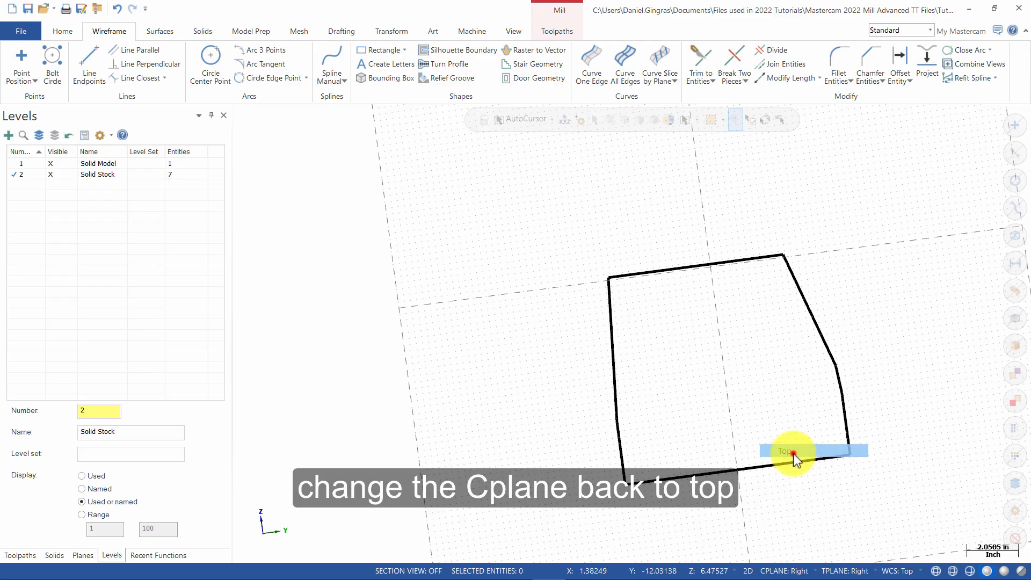
click(759, 571)
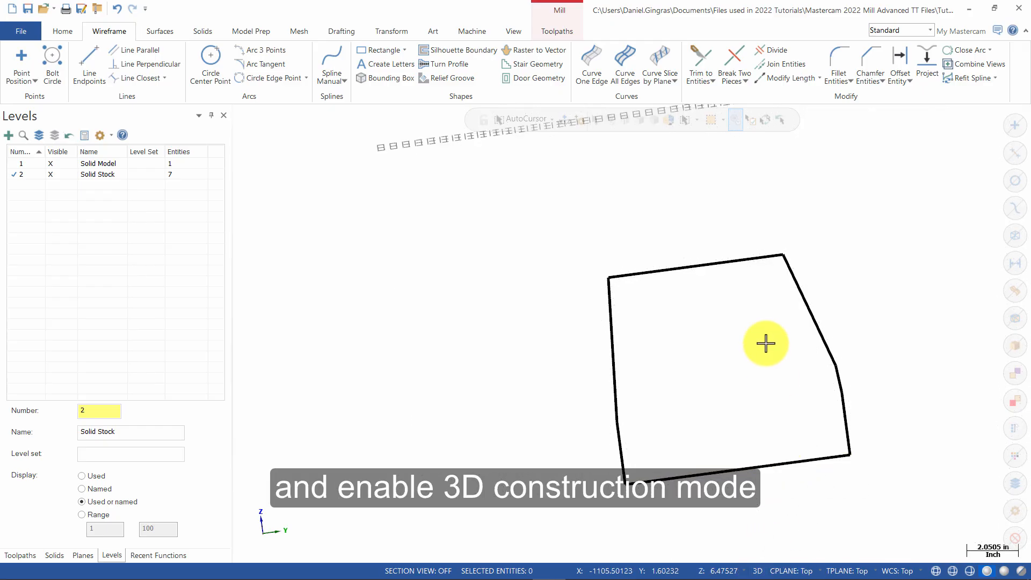
right_click(562, 213)
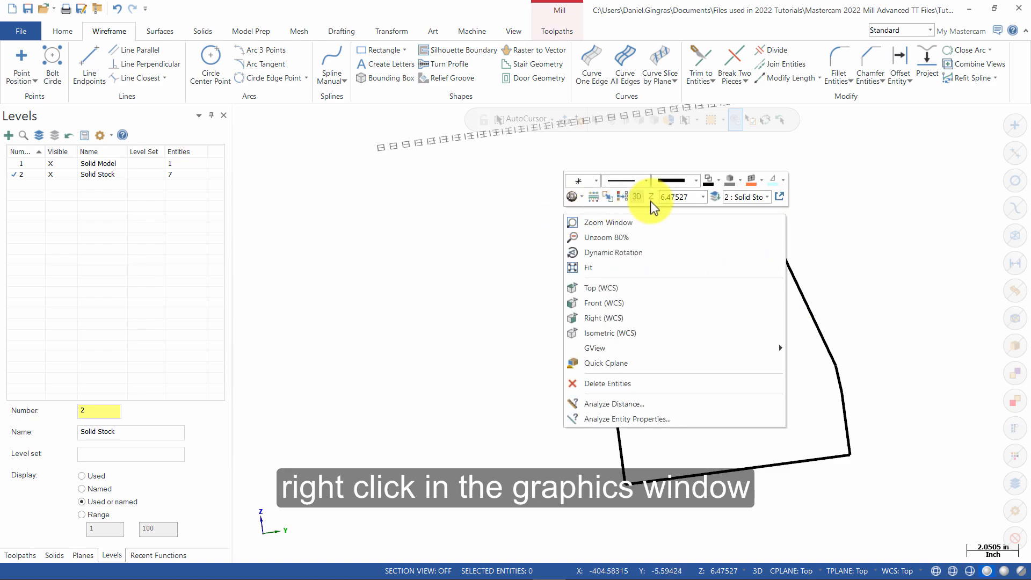
click(677, 198)
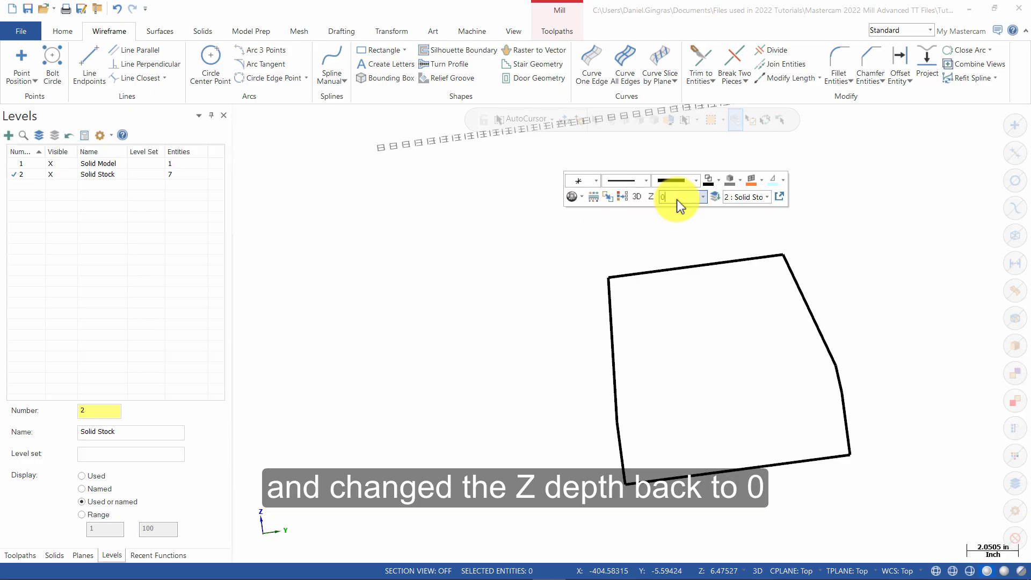
text(0)
key(Return)
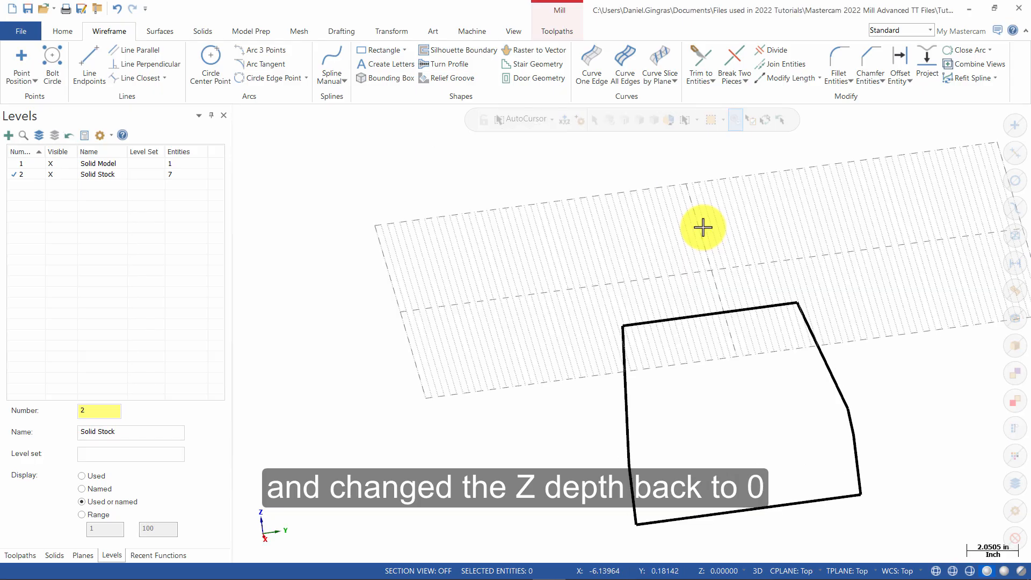
Step: Extrude the closed stock profile chain as a new body by a distance of 12.95054 in the reversed direction
click(200, 29)
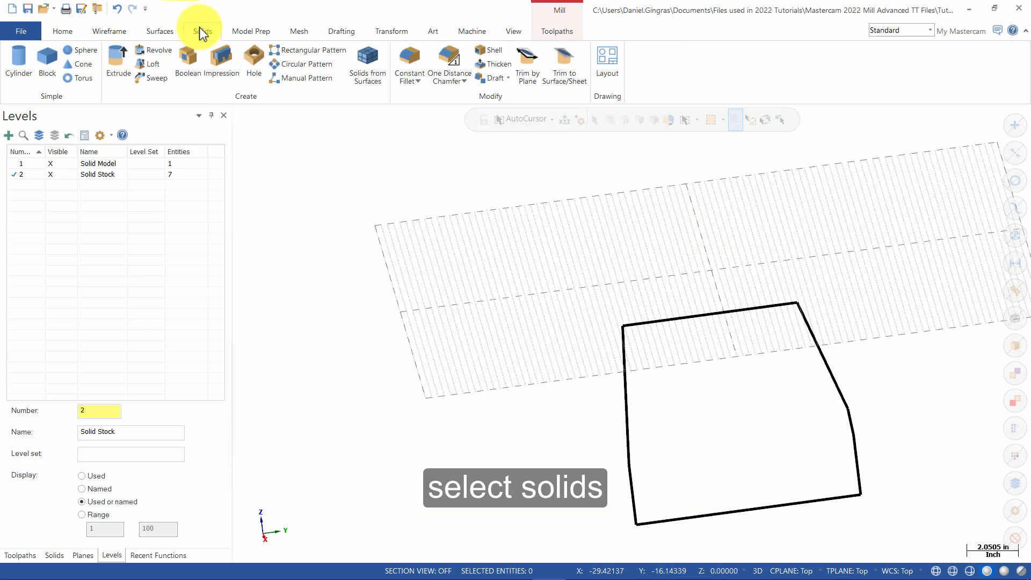
click(117, 58)
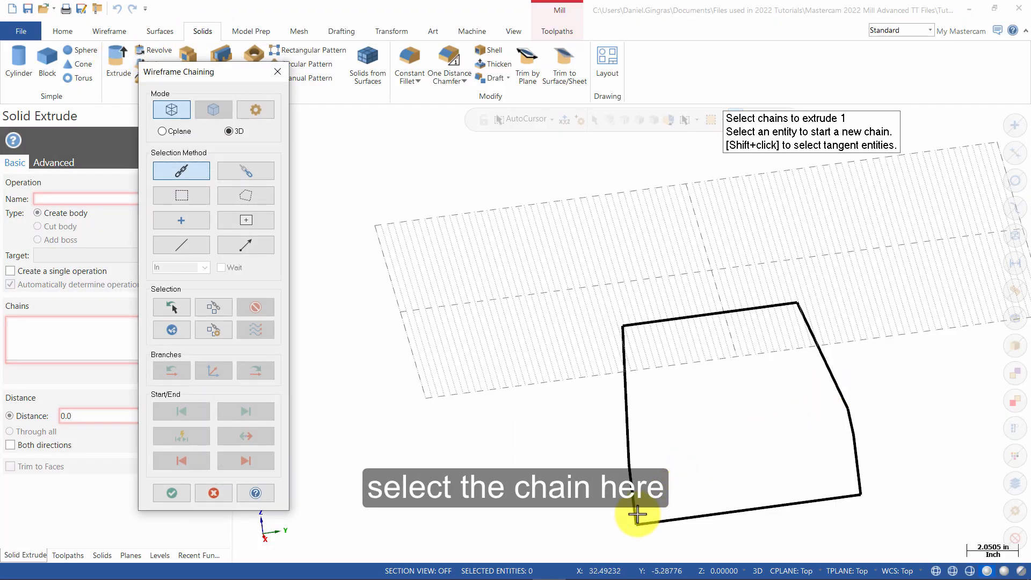
click(636, 514)
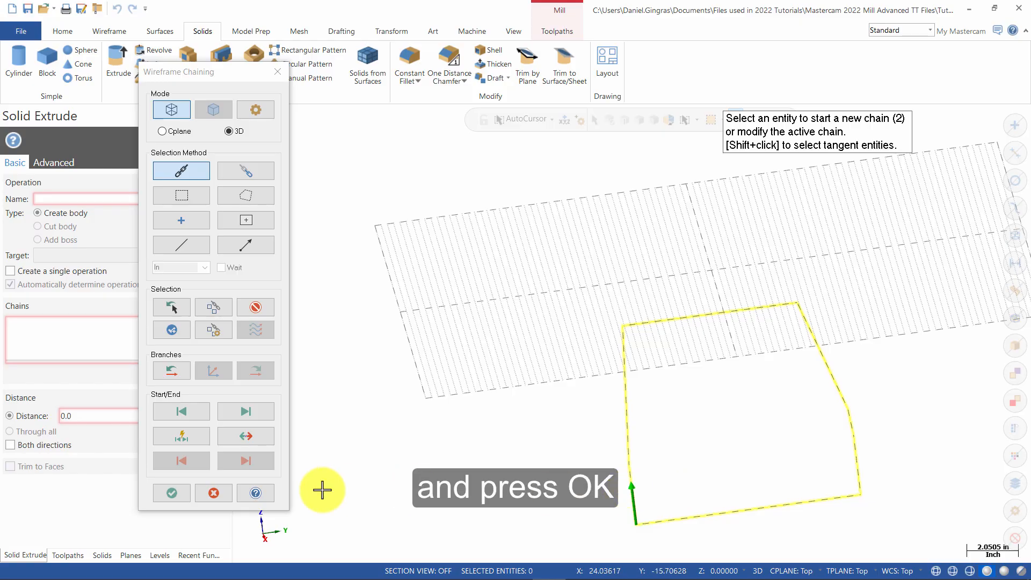
click(172, 492)
middle_drag(379, 397, 559, 361)
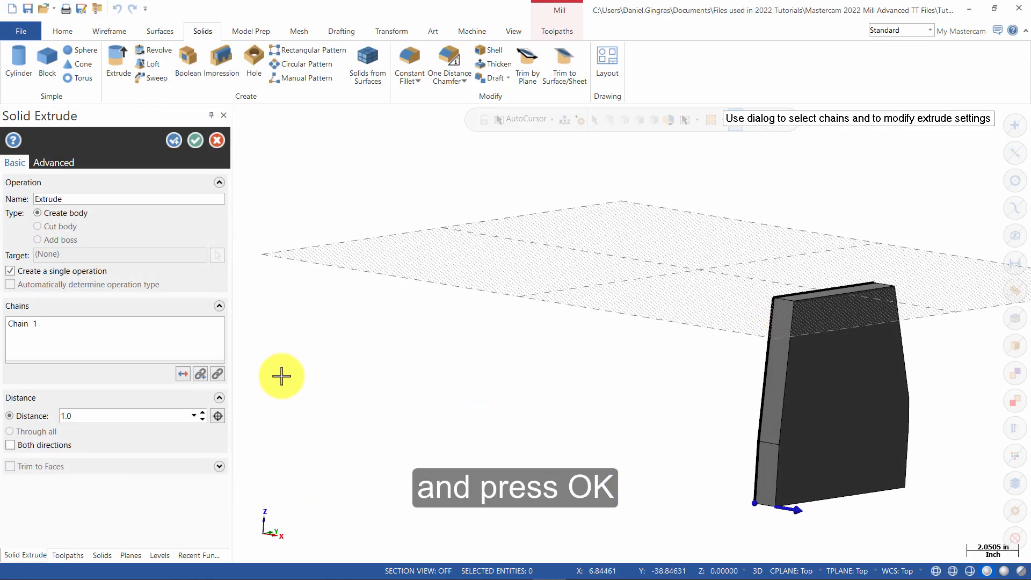
click(183, 373)
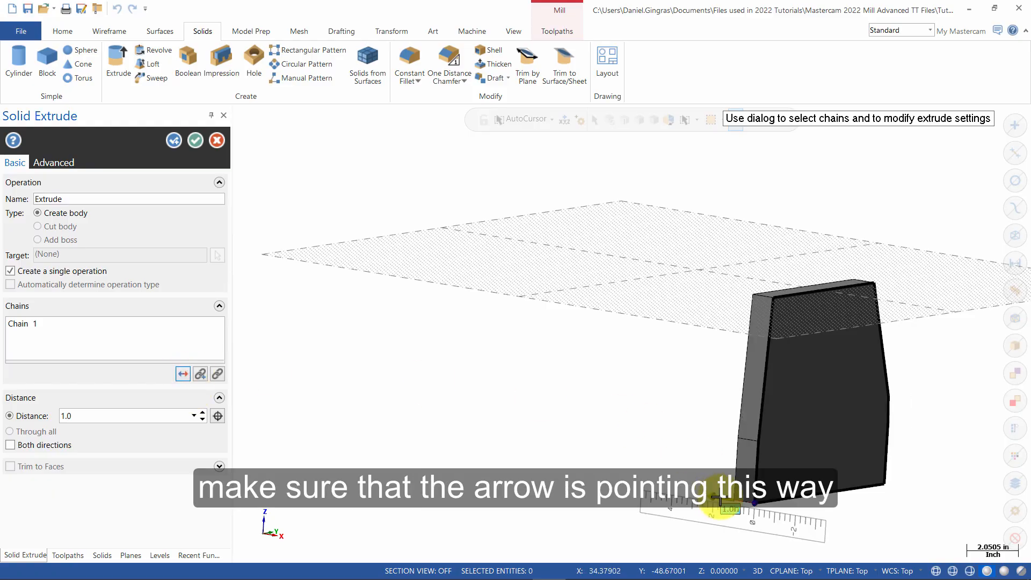
double_click(121, 415)
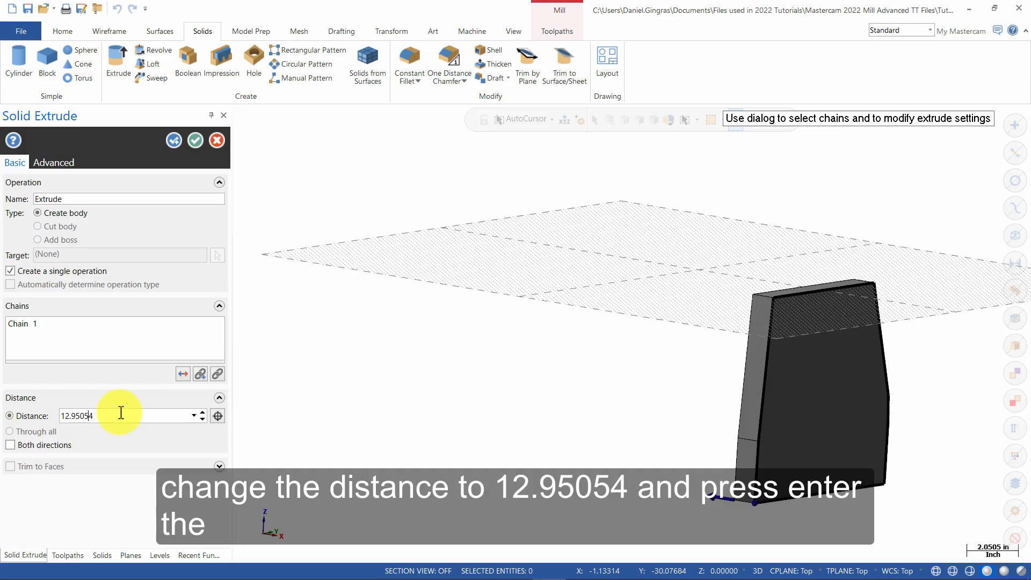
key(Return)
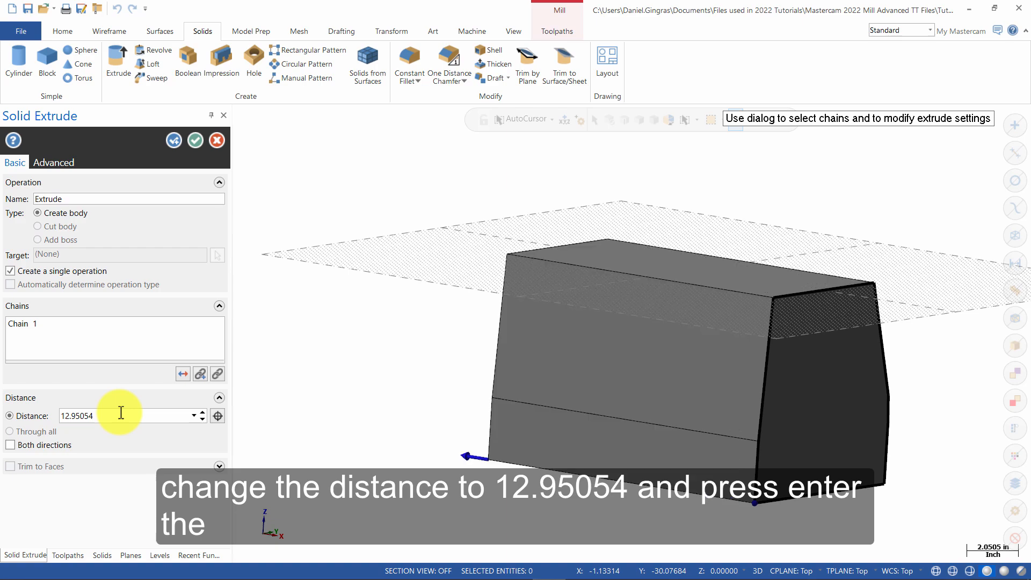
click(201, 141)
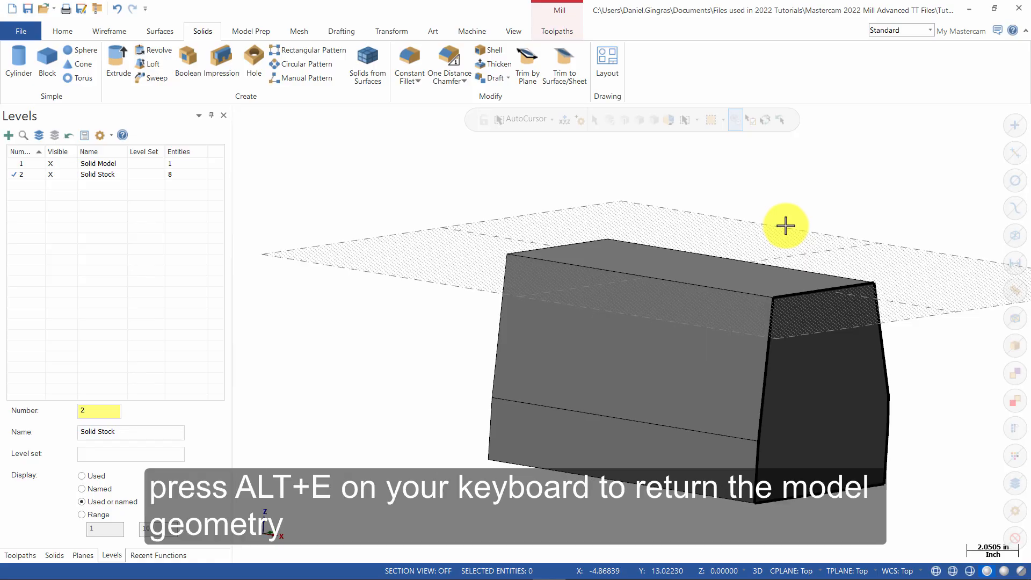
Step: Restore the hidden model geometry, then make level 1 Solid Model active and turn off the visibility of level 2 Solid Stock
key(alt+e)
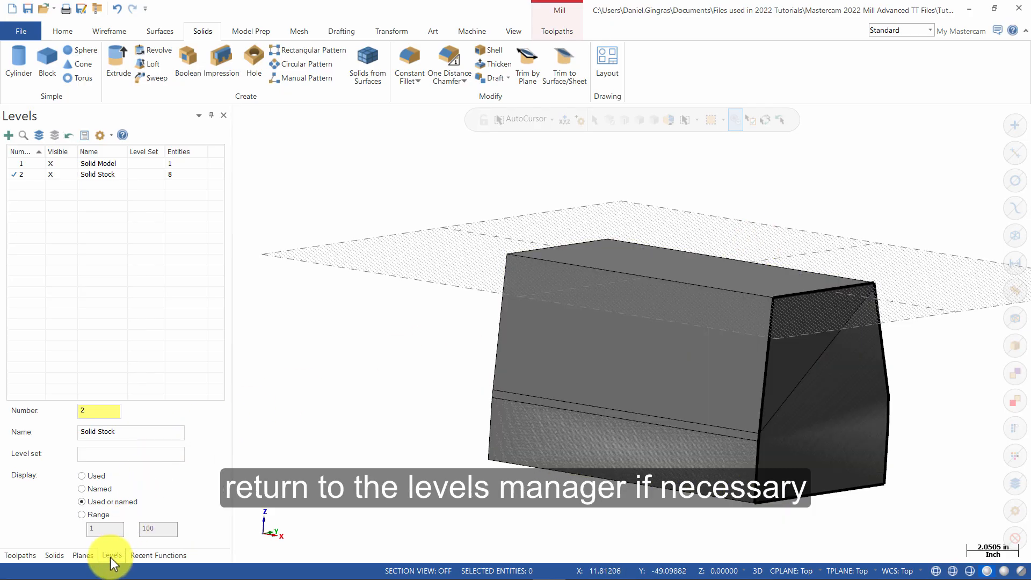
click(22, 161)
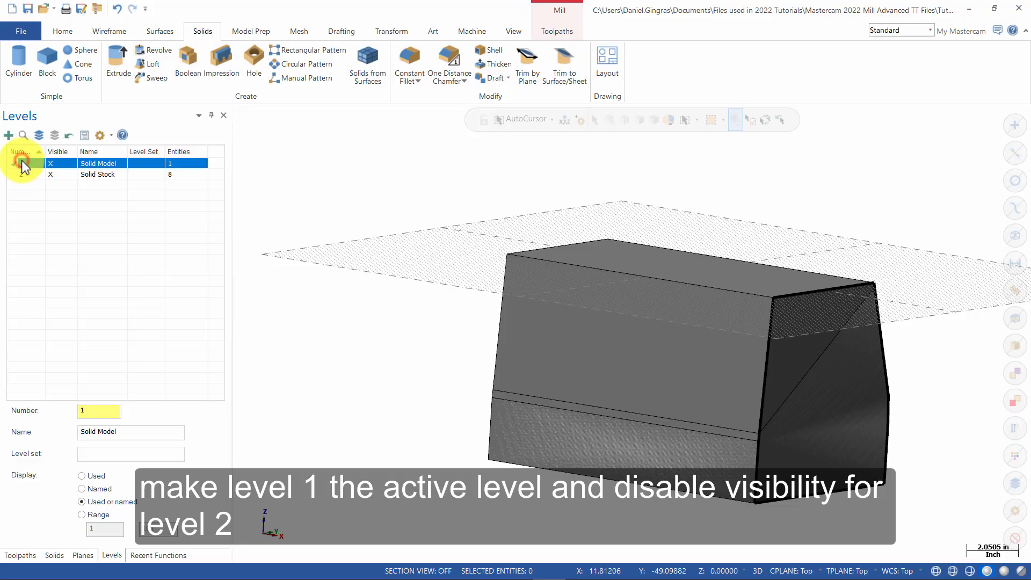
click(54, 174)
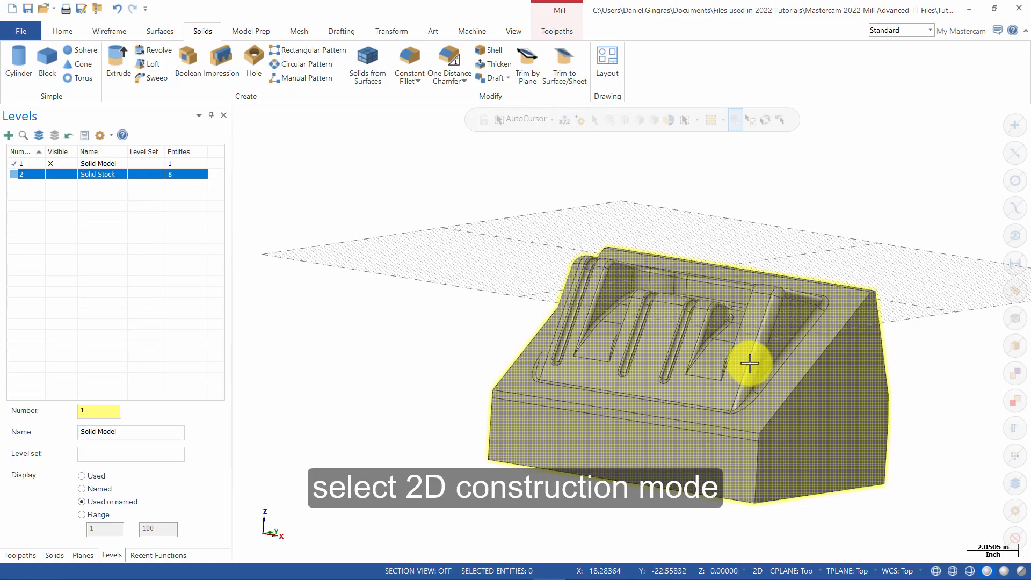
Step: Set 2D construction mode with a Z depth of 1 and orient the part to the Top view
right_click(728, 214)
click(841, 199)
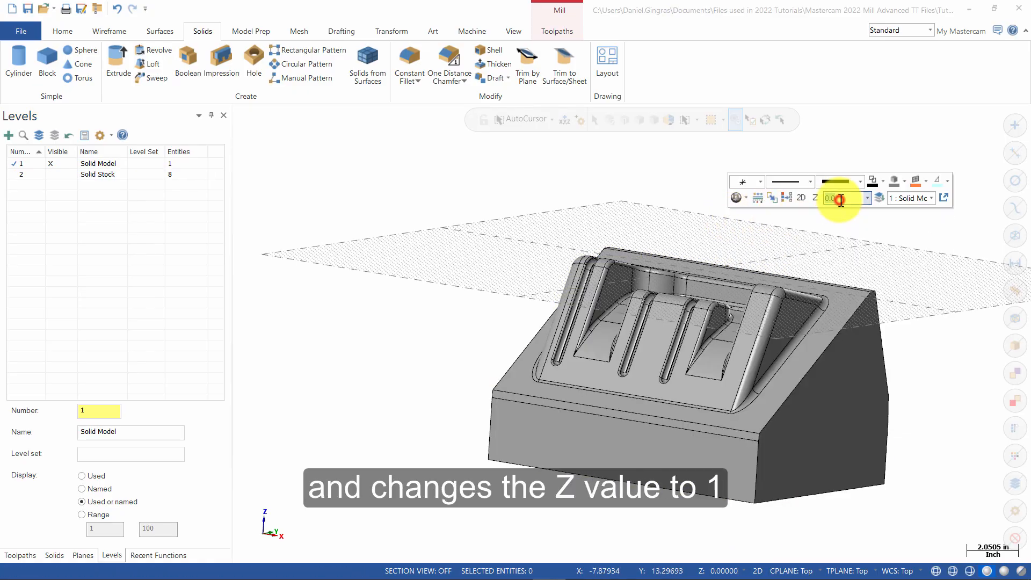
key(Return)
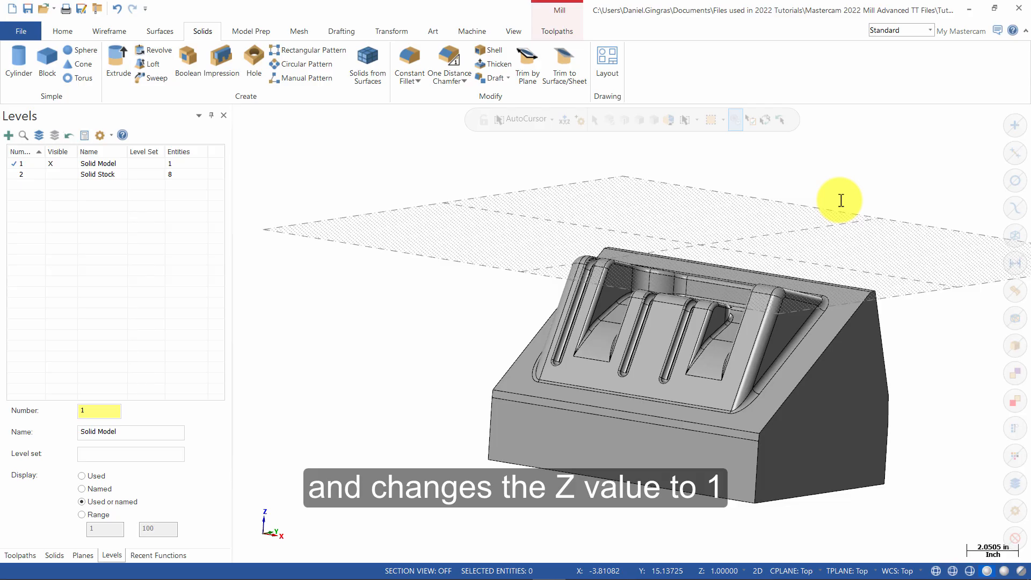
right_click(840, 200)
click(871, 277)
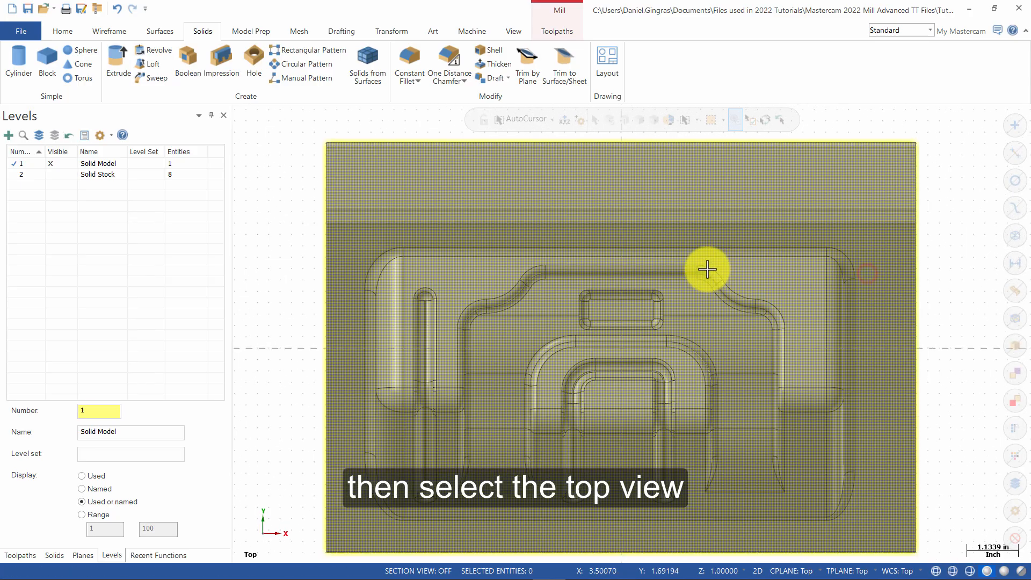
Step: Use Curve One Edge to create curves along the tangent outer edge of the large stepped arch in the pocket
scroll(697, 262, down, 7)
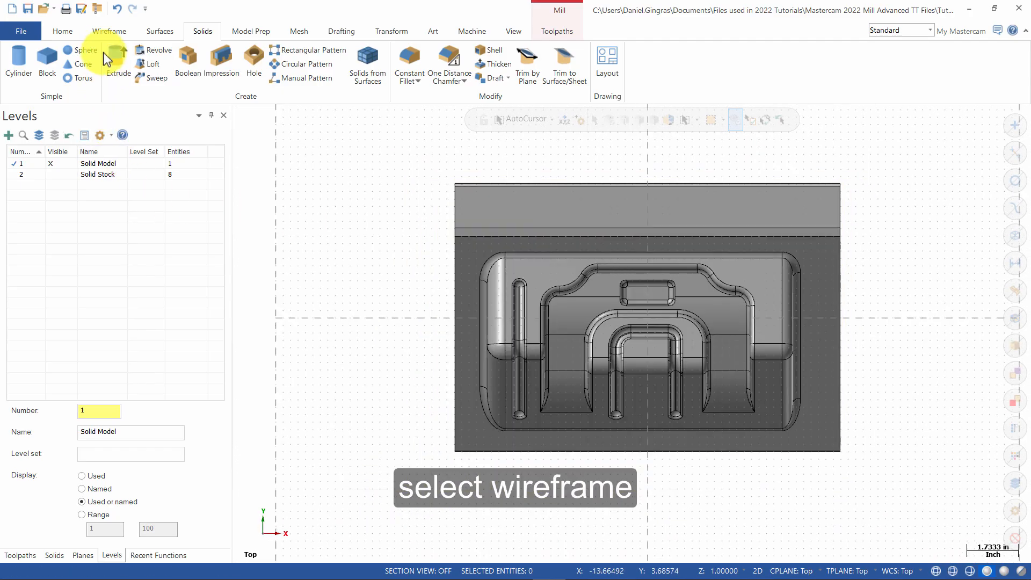
click(110, 31)
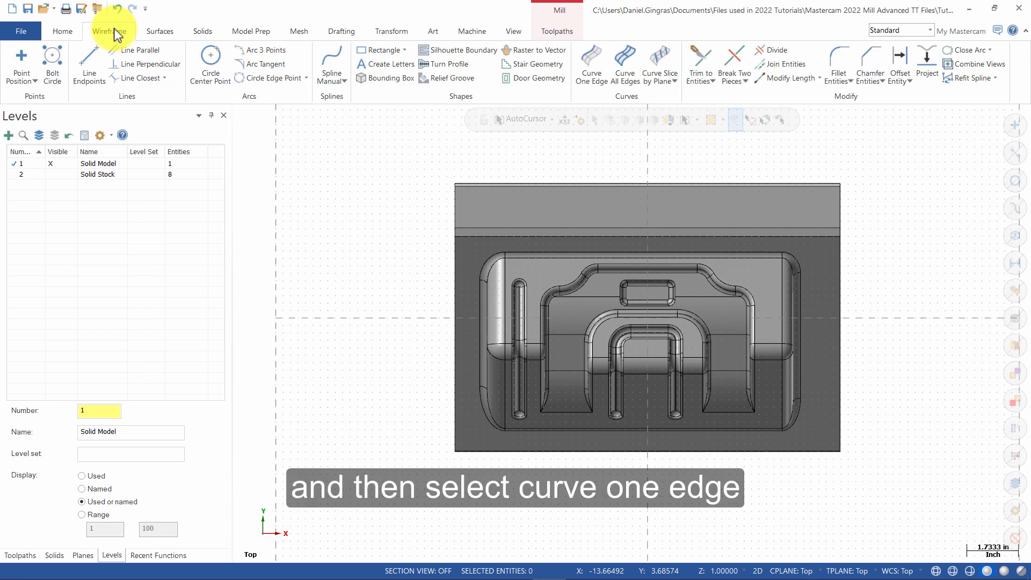
click(591, 63)
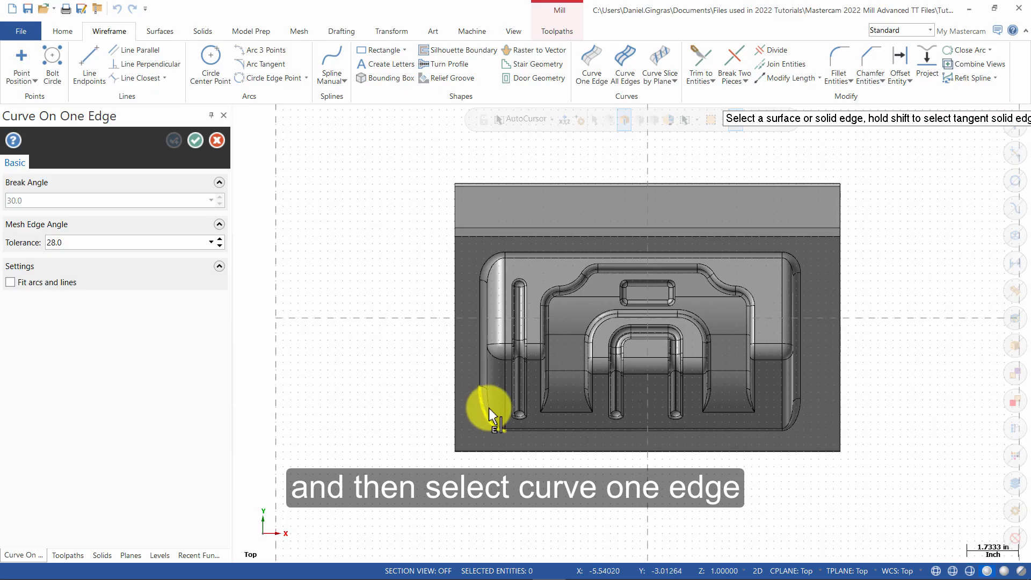
scroll(512, 409, up, 2)
scroll(576, 401, up, 5)
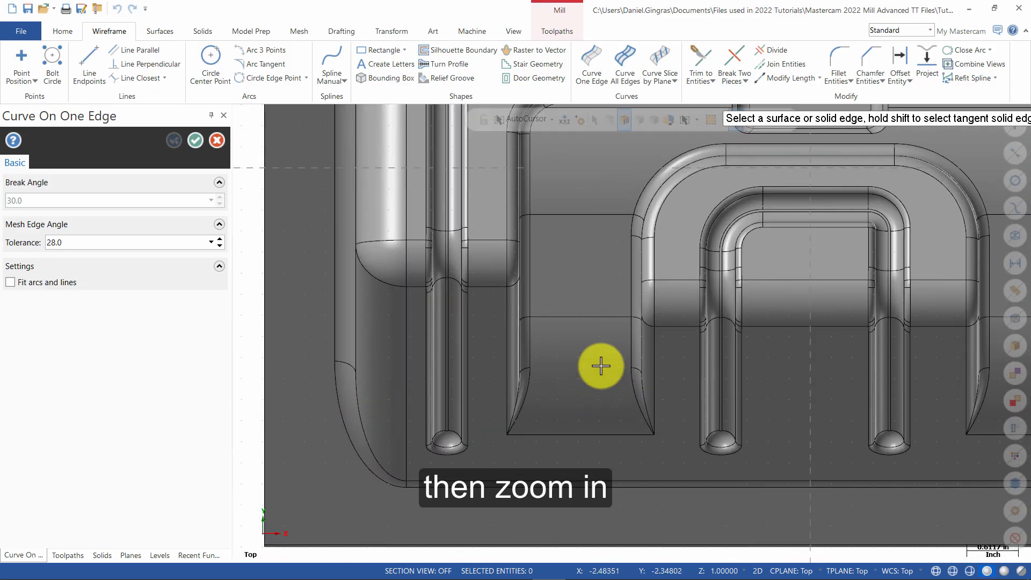
shift+click(507, 395)
scroll(459, 372, down, 4)
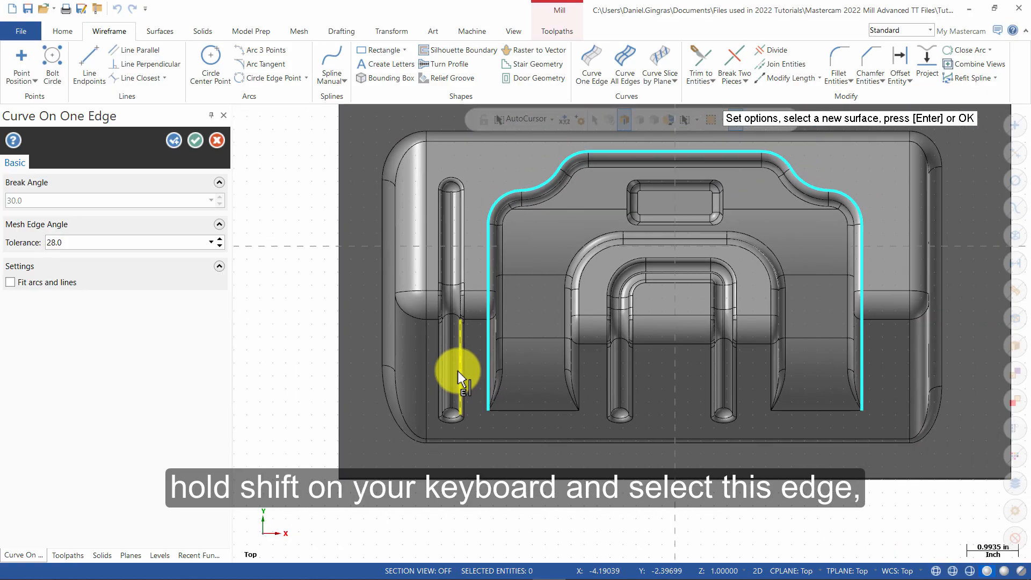
key(Return)
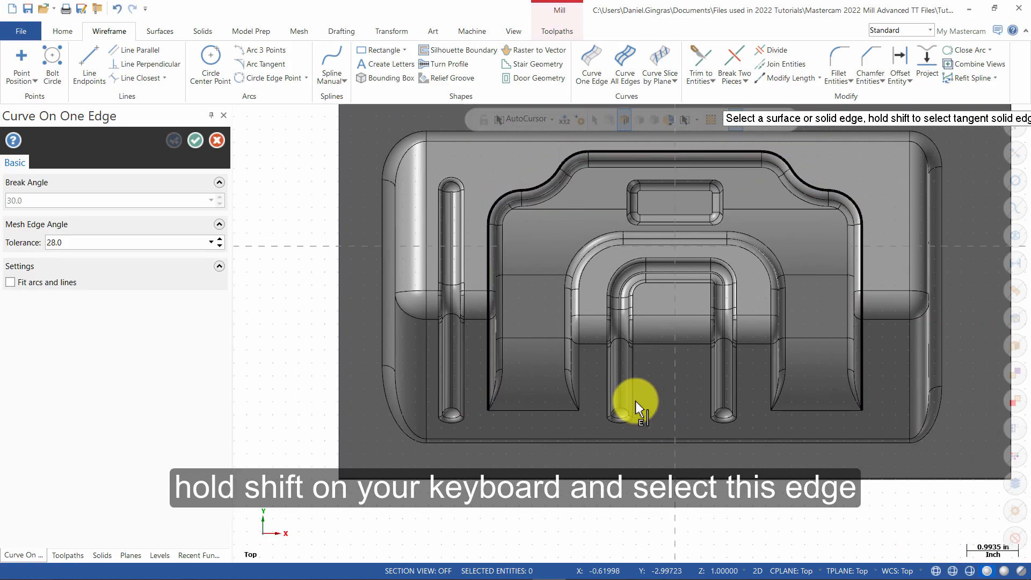
Step: Create edge curves along the tangent inner edge of the middle arch and along the floor of the innermost U-shaped groove
shift+click(580, 392)
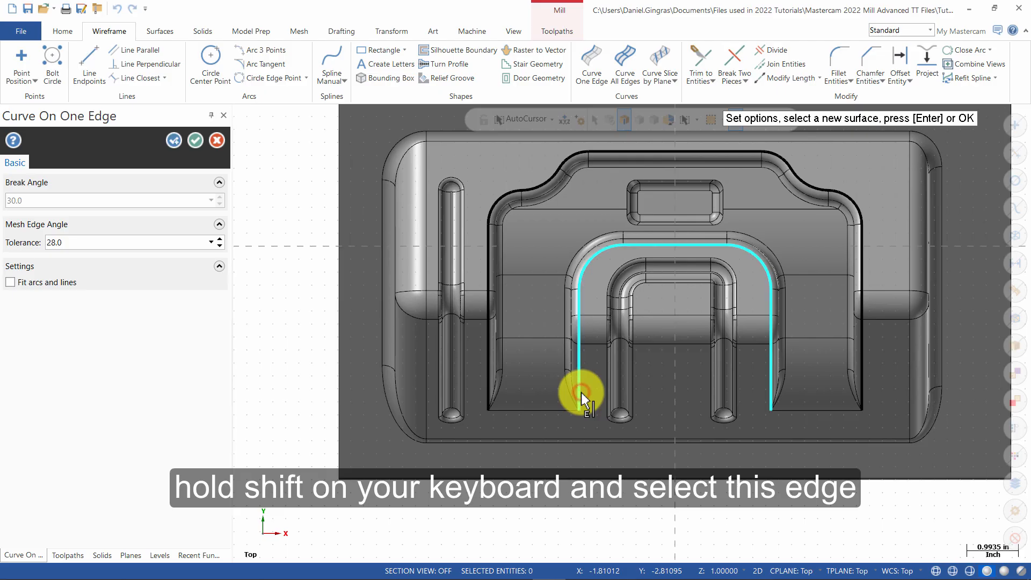
key(Return)
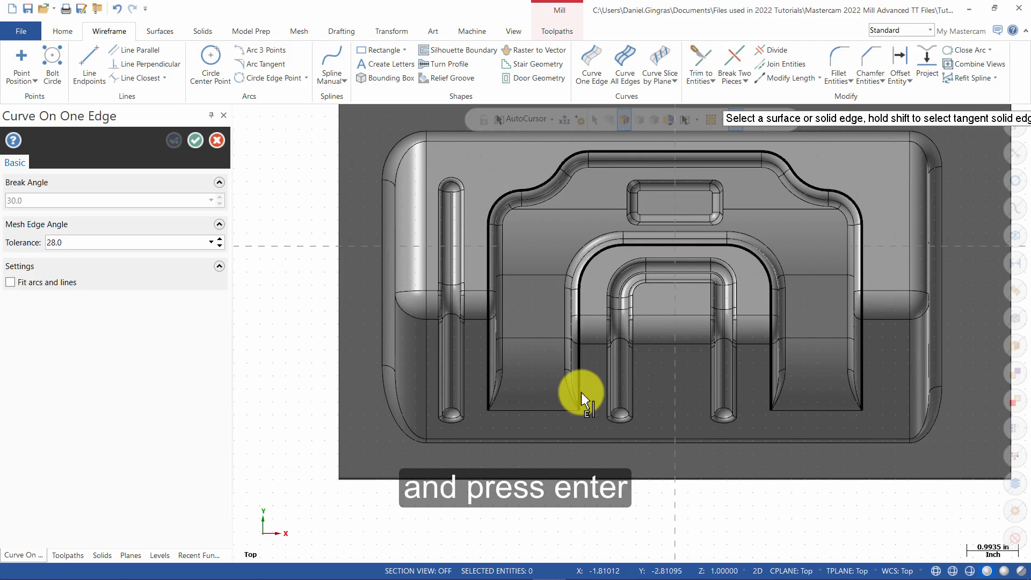
scroll(616, 385, up, 2)
scroll(617, 384, up, 6)
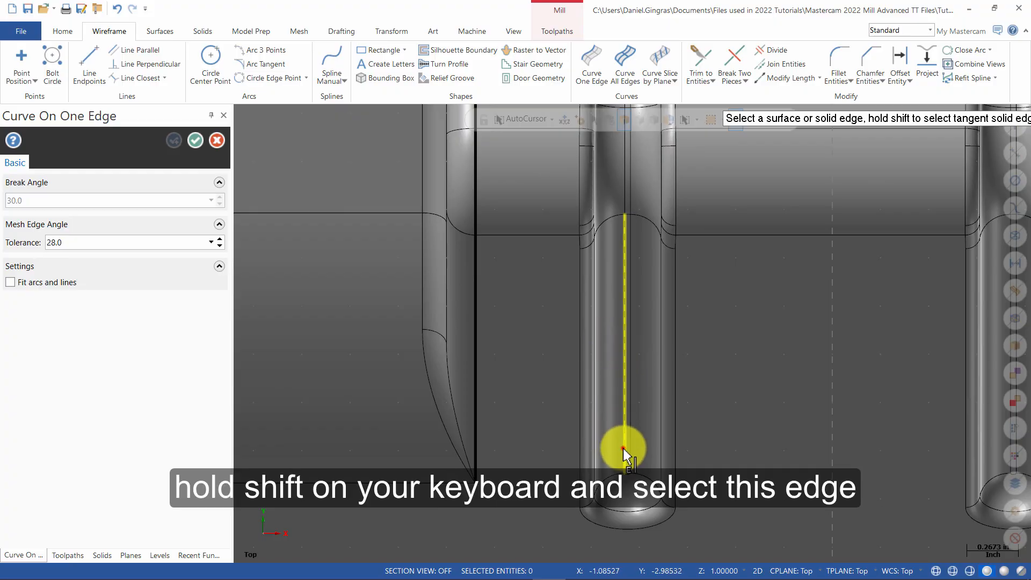
shift+click(623, 449)
scroll(623, 449, down, 3)
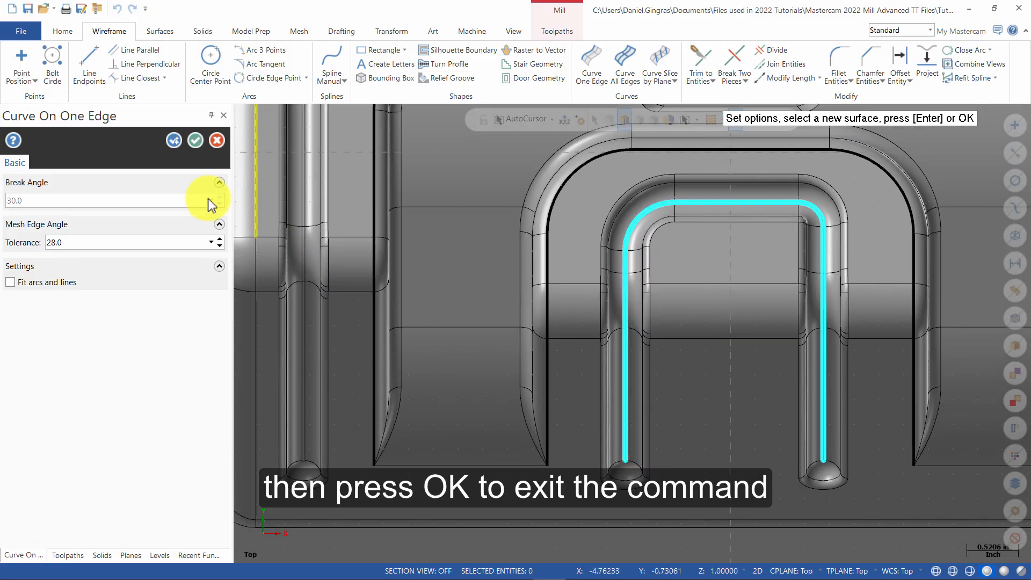
click(194, 140)
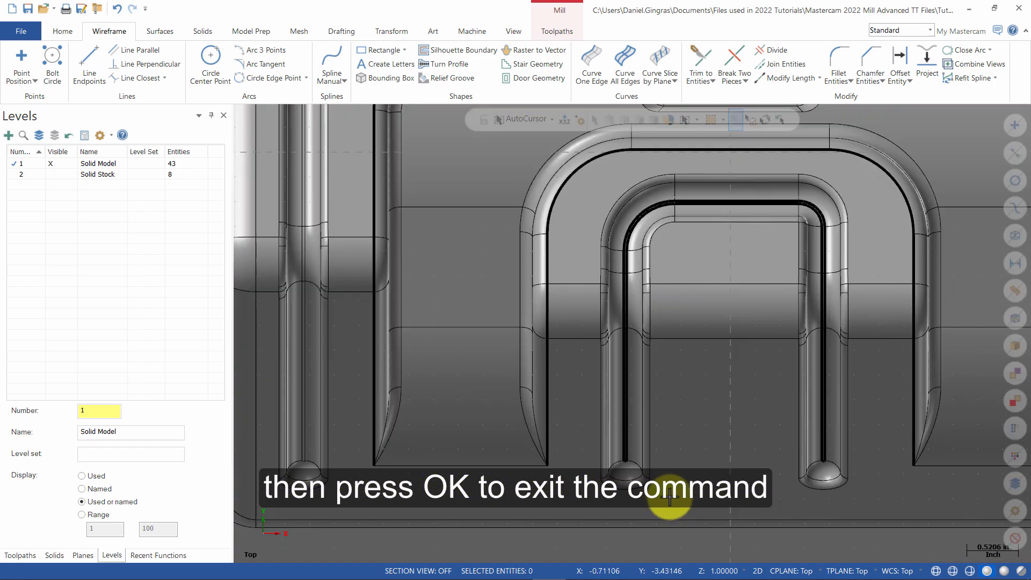
Step: Delete the short curve entities closing both lower ends of the U-shaped groove's curve chain
scroll(671, 502, up, 1)
scroll(798, 476, up, 7)
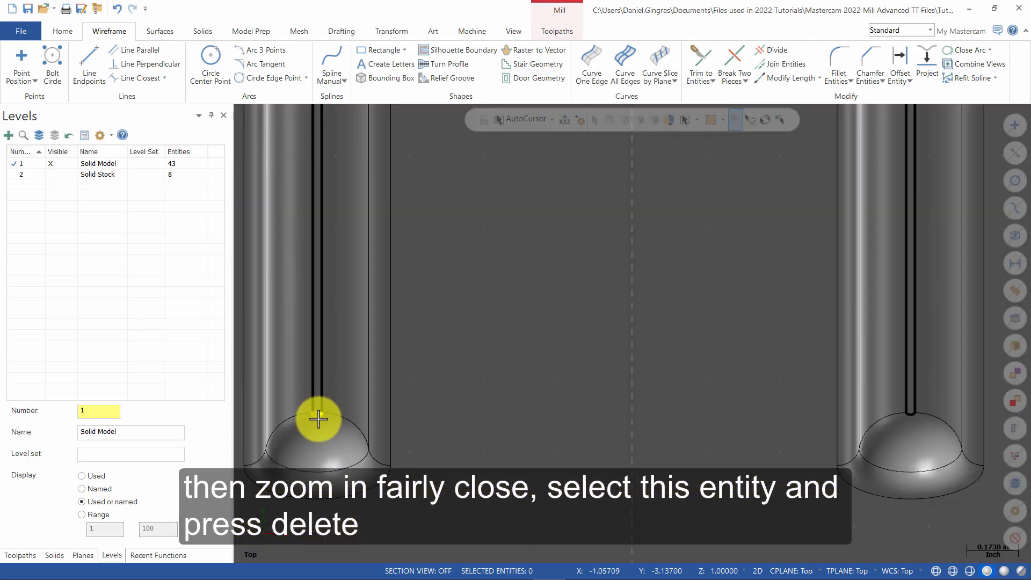
click(318, 418)
key(Delete)
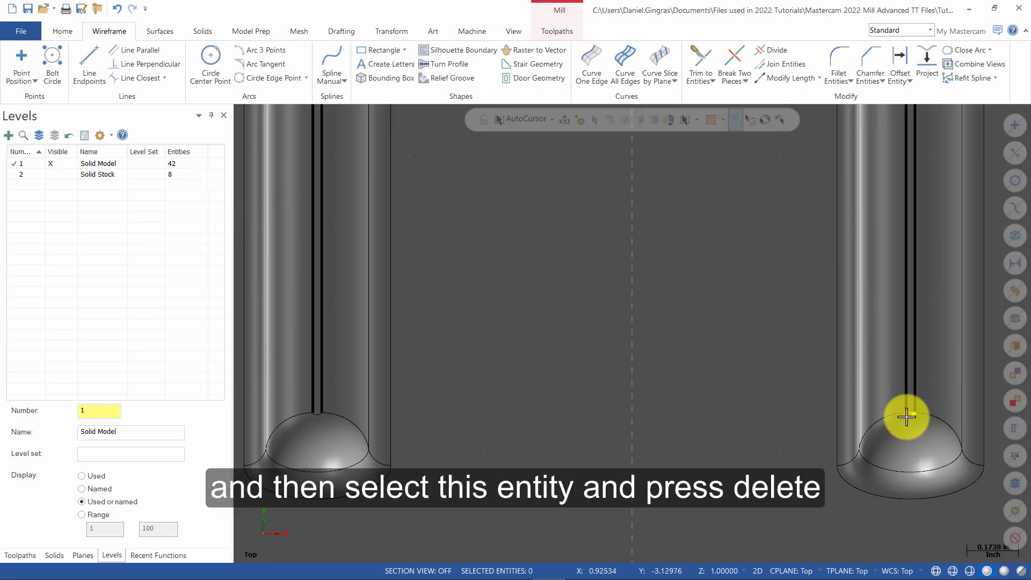
click(911, 417)
key(Delete)
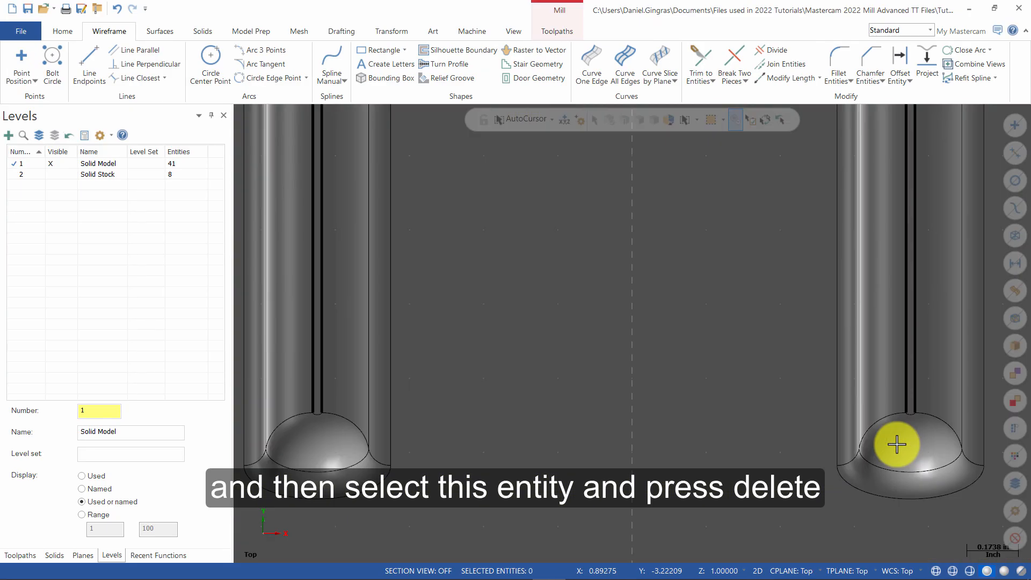
scroll(720, 366, down, 5)
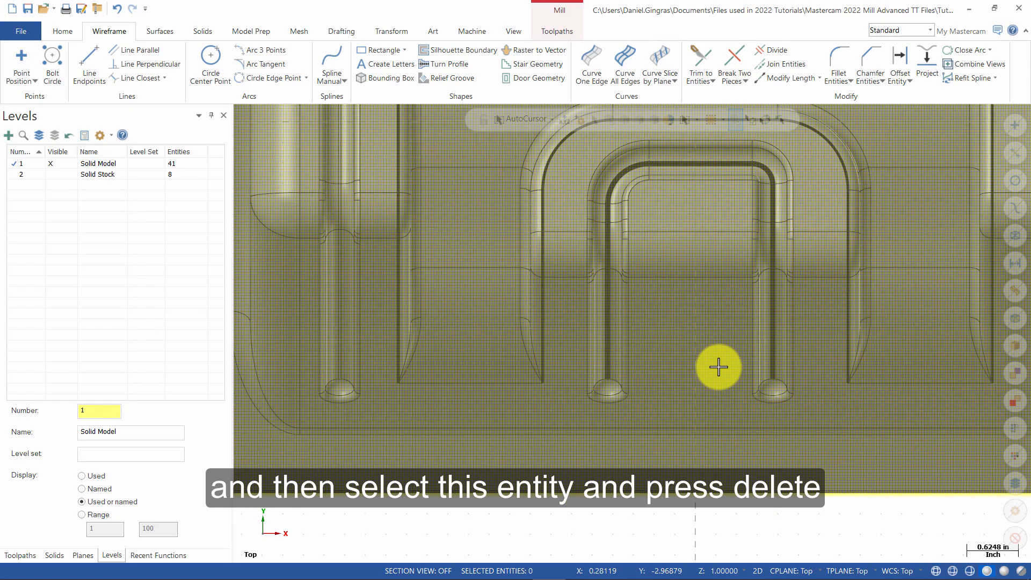
scroll(719, 367, down, 4)
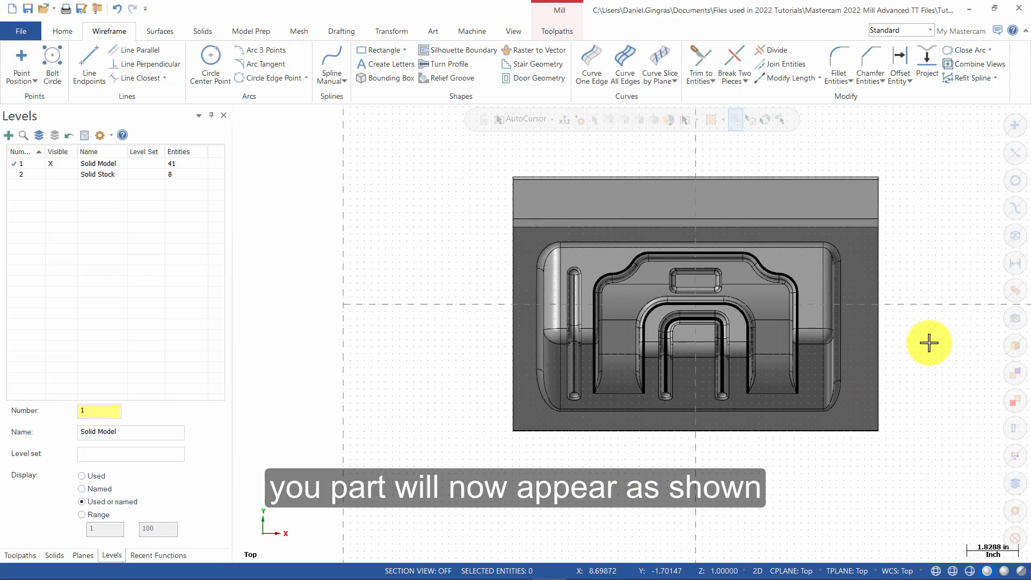
Step: Select the inner chain of the U-shaped groove's double curves and delete it, keeping the outer chain
scroll(924, 335, up, 1)
scroll(666, 408, up, 3)
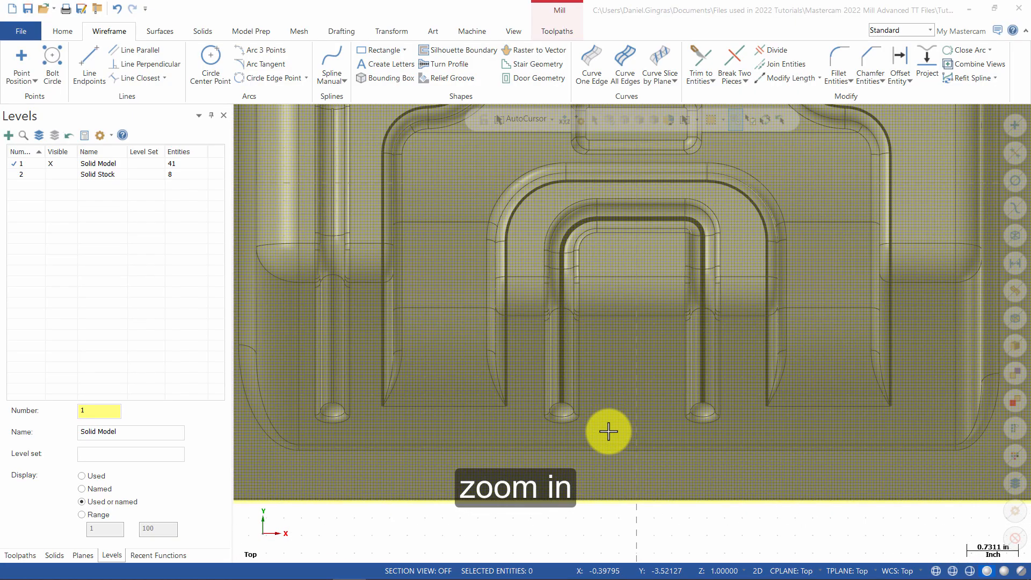
scroll(608, 431, up, 3)
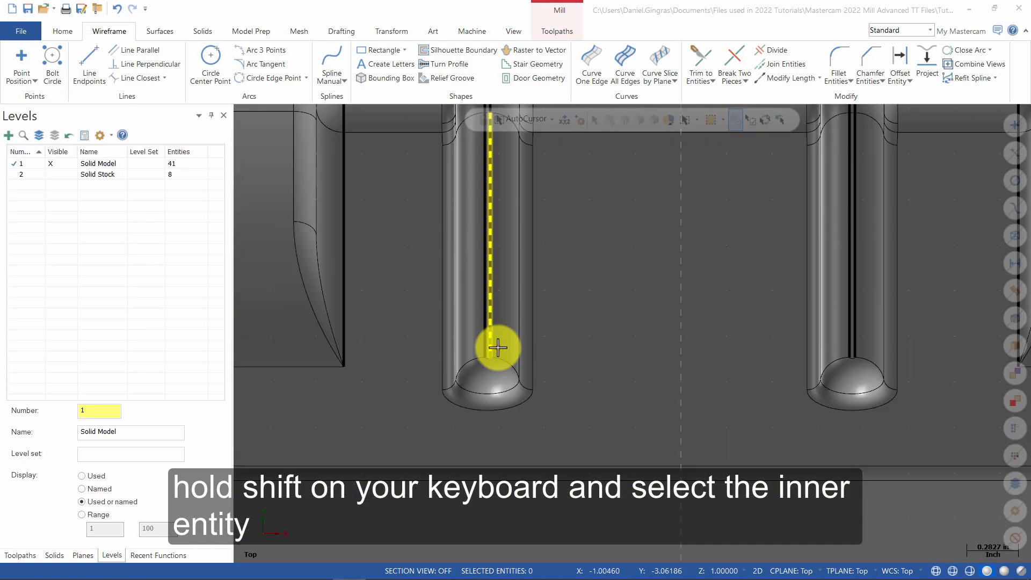
shift+click(498, 348)
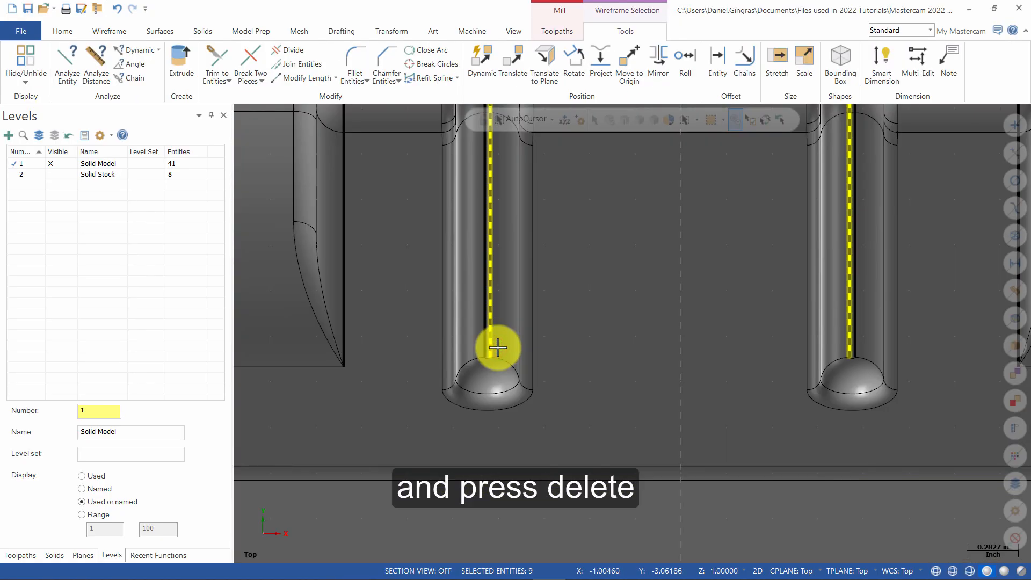
key(Delete)
scroll(604, 387, down, 1)
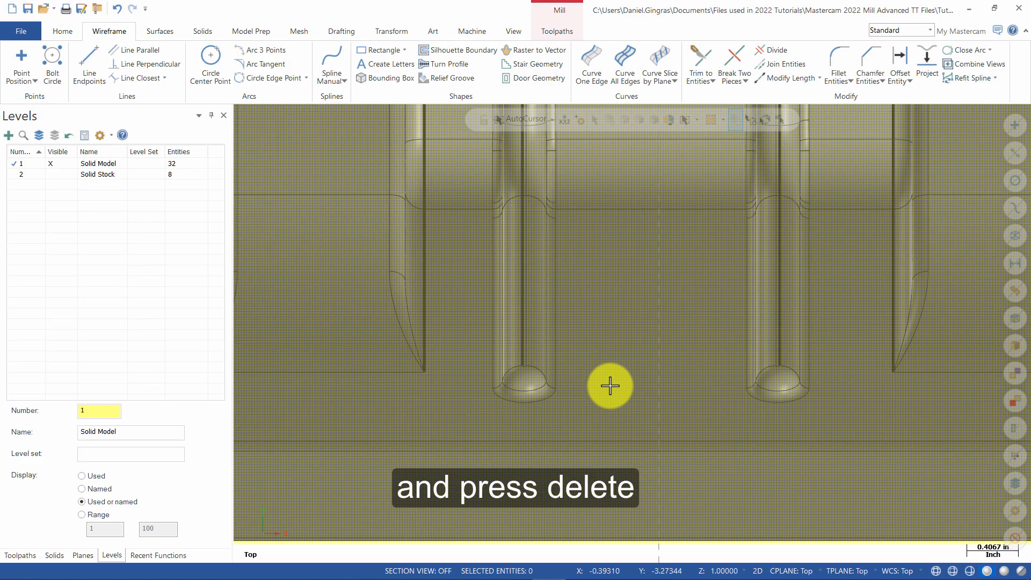
scroll(610, 386, down, 5)
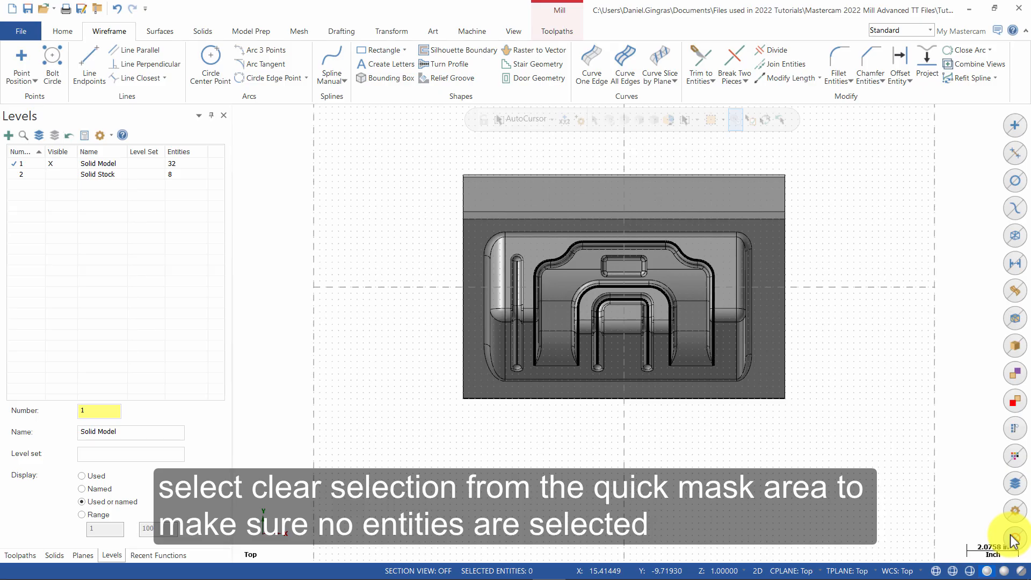
Step: Delete duplicate entities from the part and clear the colors left on the geometry
click(61, 33)
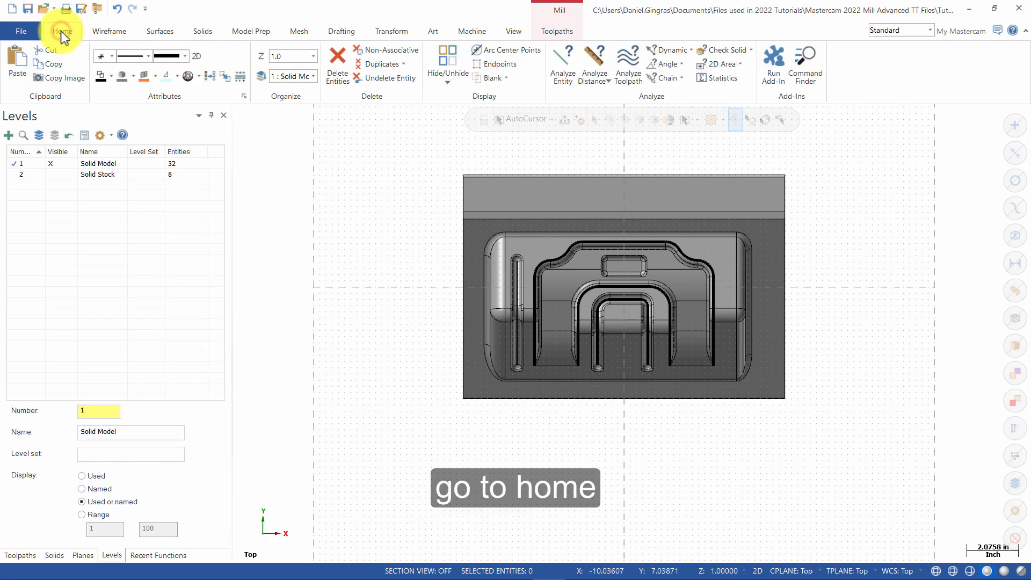
click(381, 65)
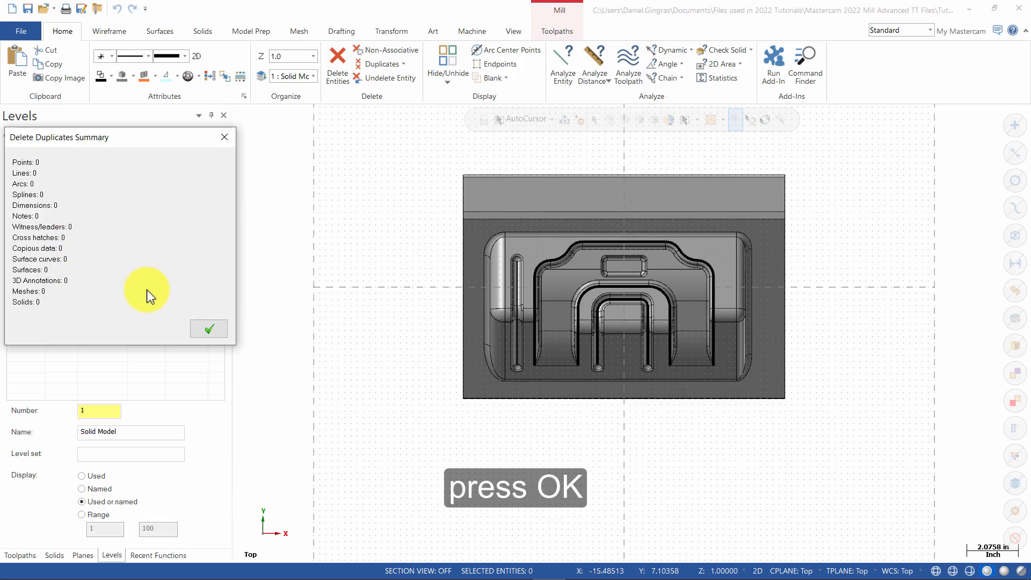
click(209, 332)
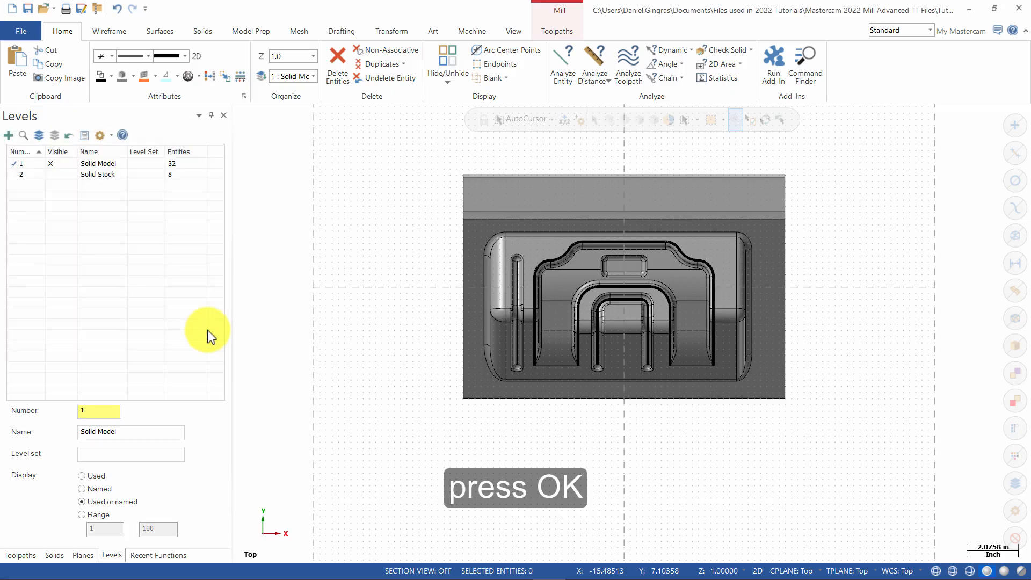
right_click(389, 246)
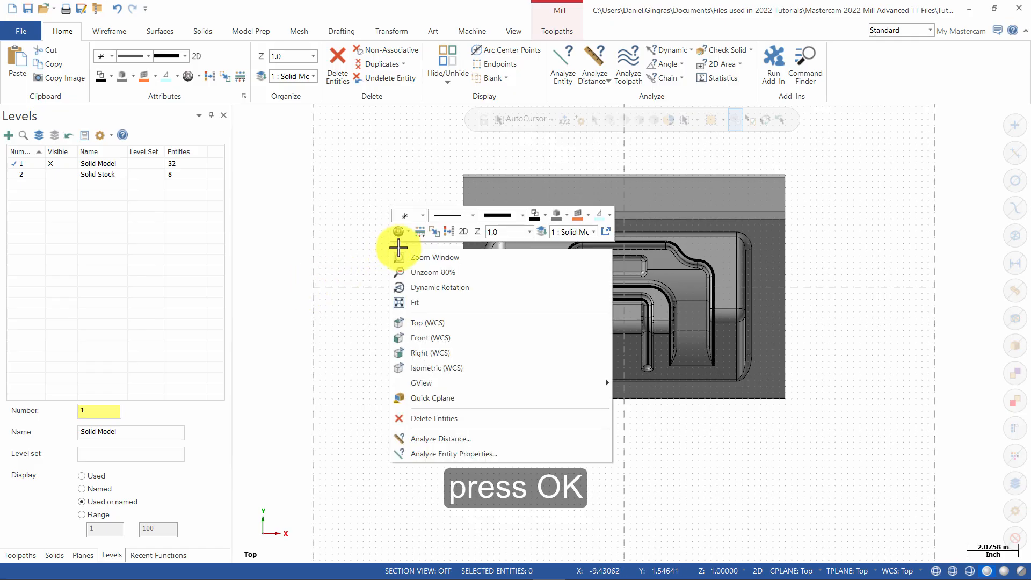
click(445, 235)
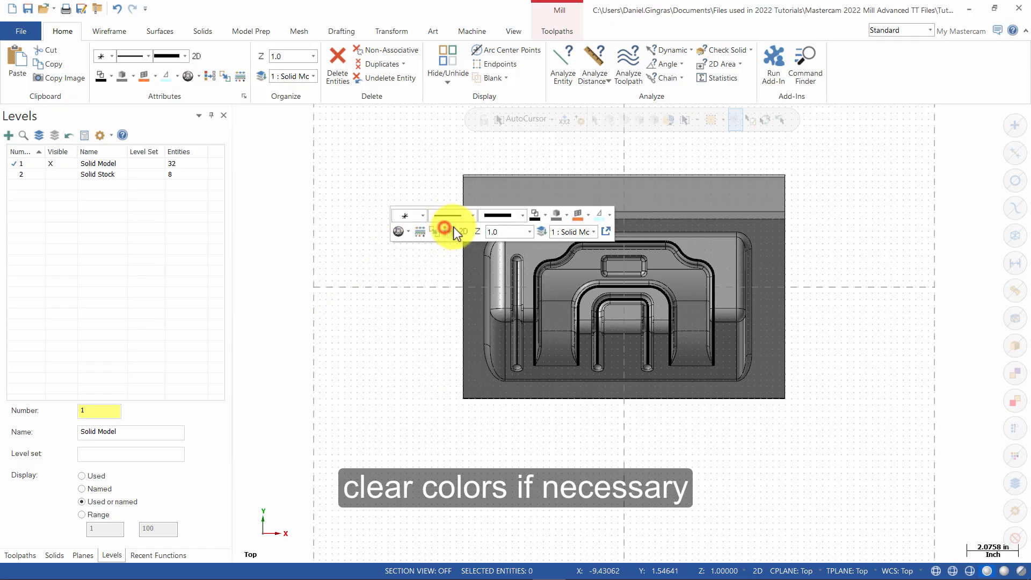
Step: Use Offset Chains in the Top view to copy the large stepped arch's outer wireframe chain toward its inside
right_click(865, 277)
click(868, 388)
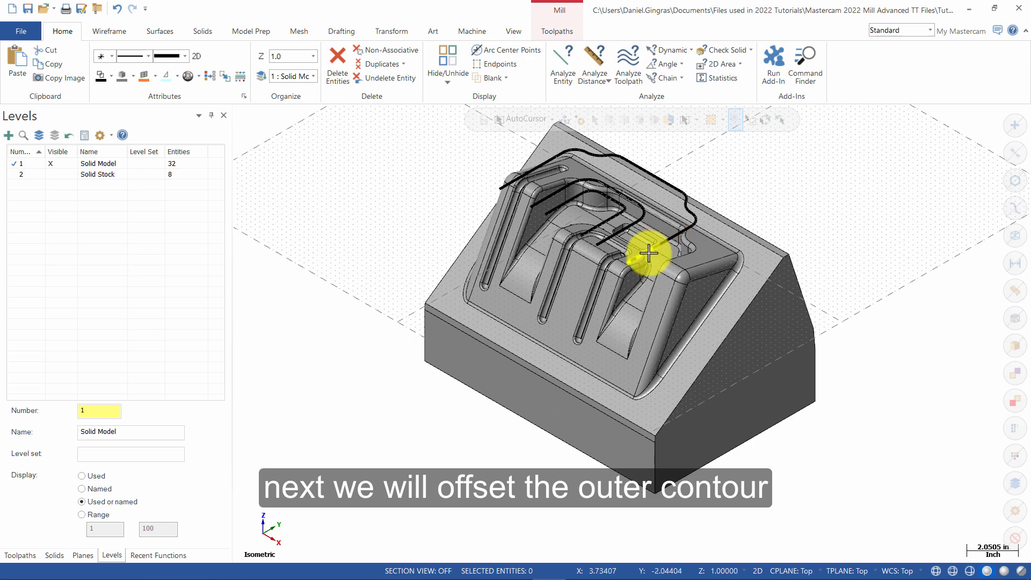
right_click(790, 237)
click(831, 310)
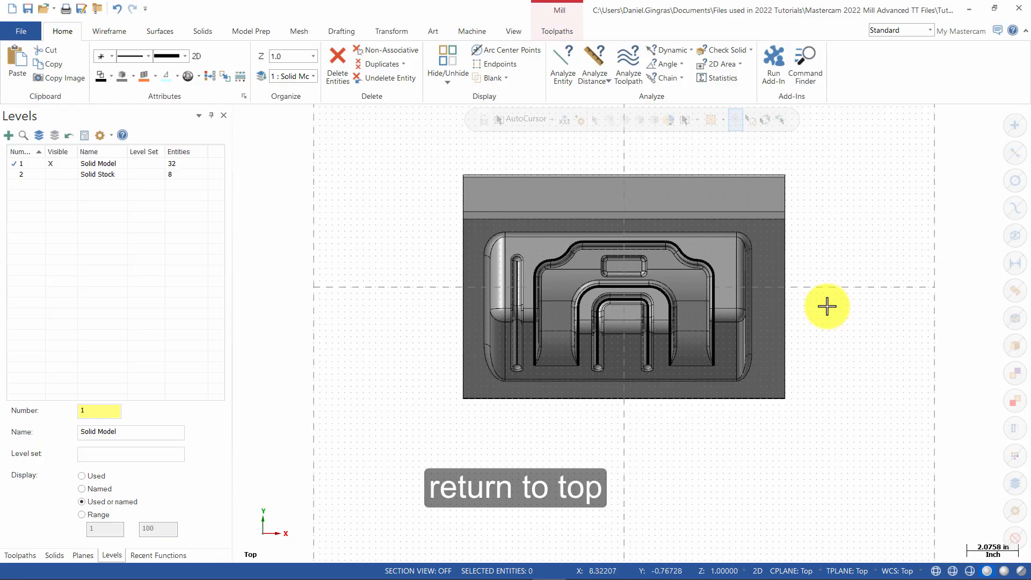
click(397, 31)
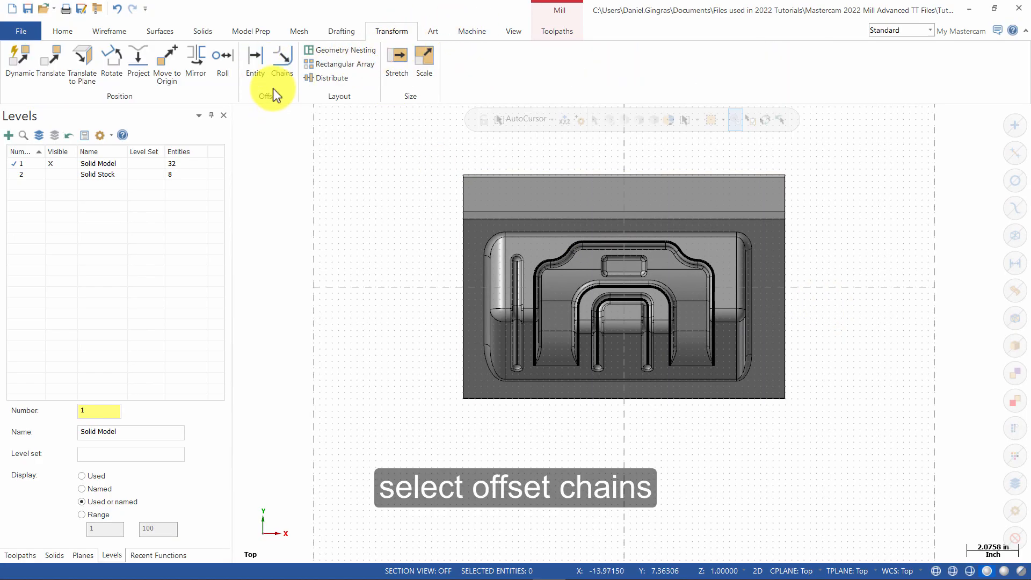
click(286, 61)
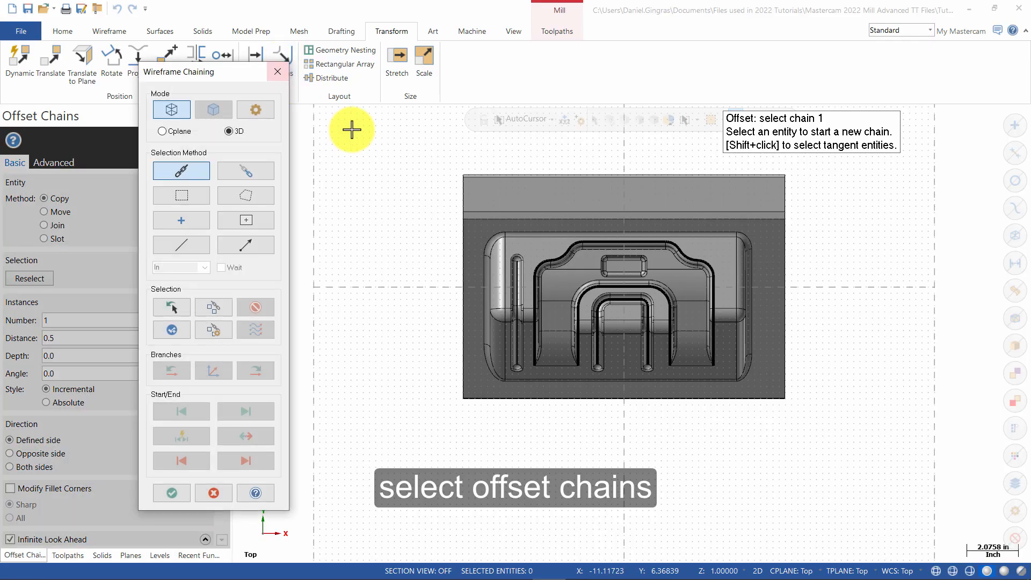
scroll(525, 352, up, 3)
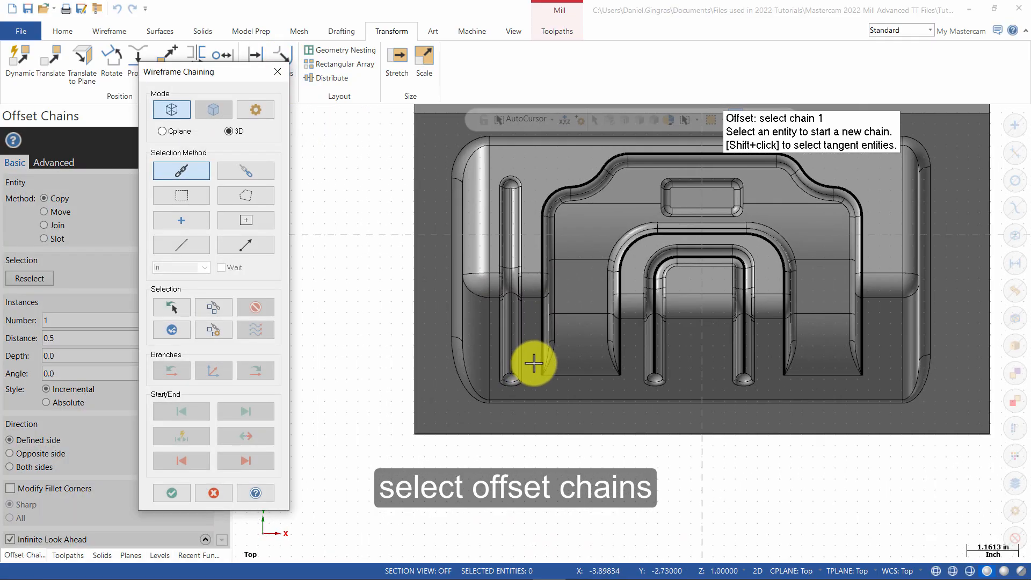
click(538, 368)
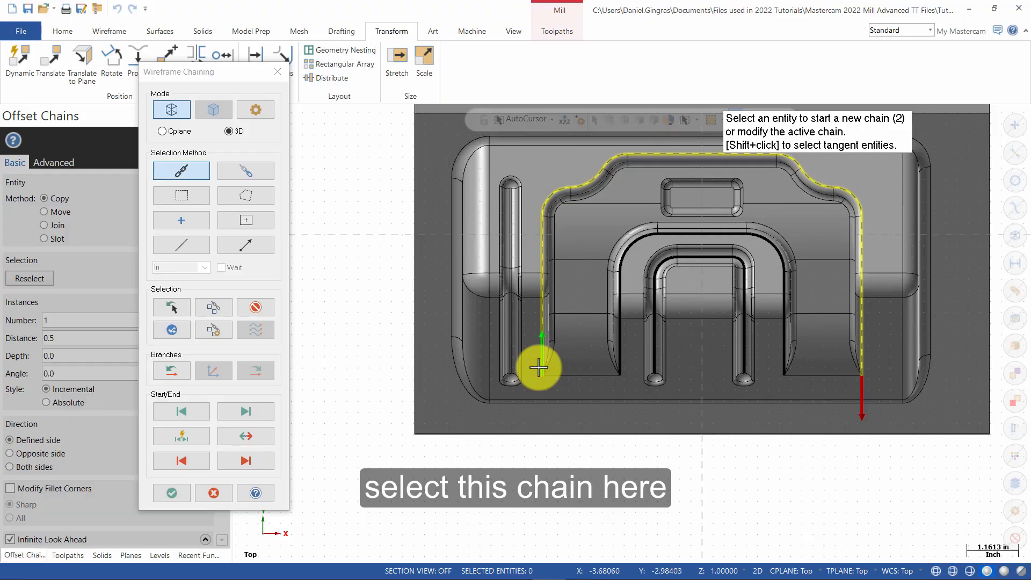
click(173, 498)
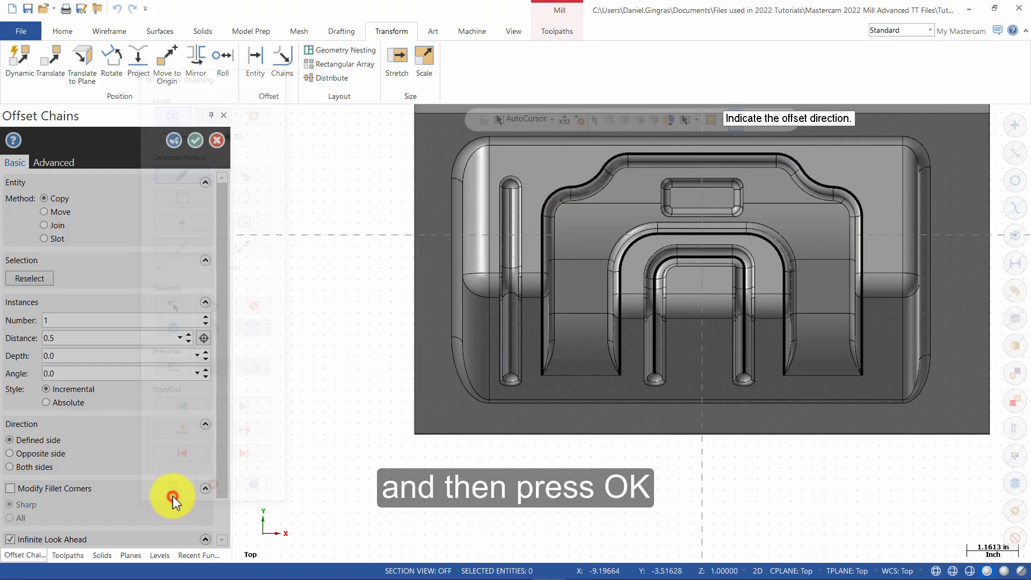
click(572, 363)
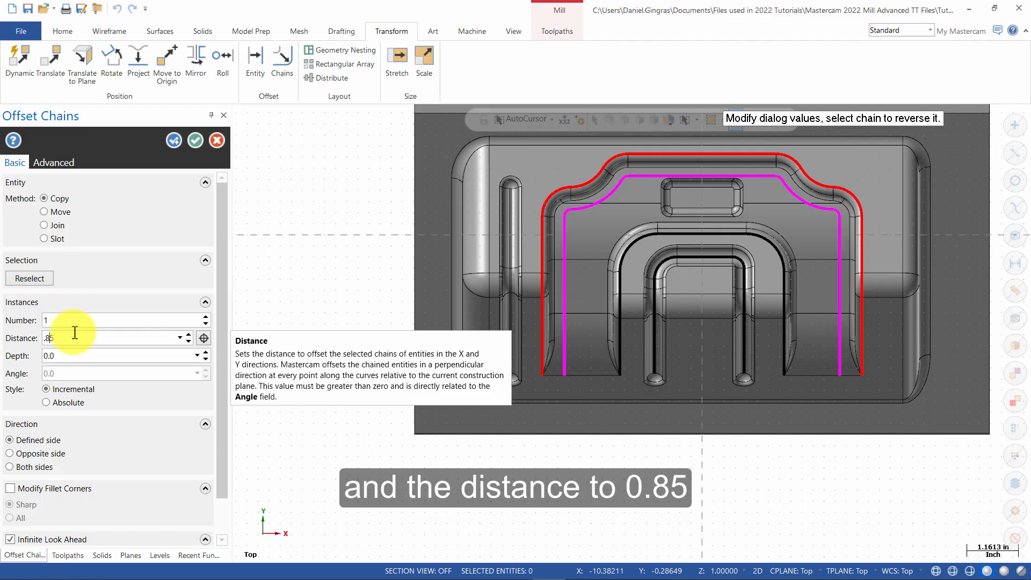
Step: Set the chain offset distance to 0.85, accept the offset and clear the result colors
key(Return)
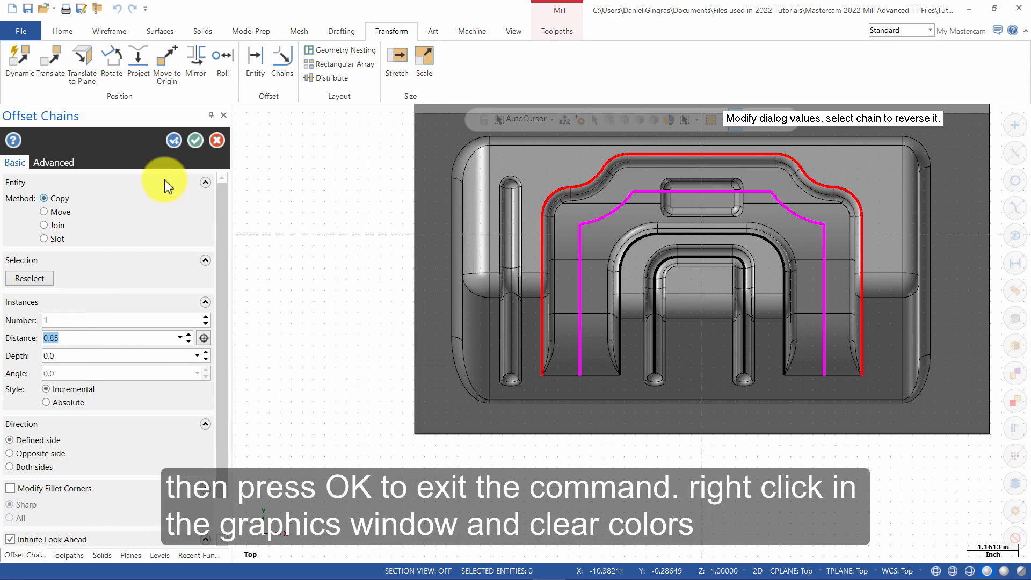
click(194, 141)
right_click(335, 190)
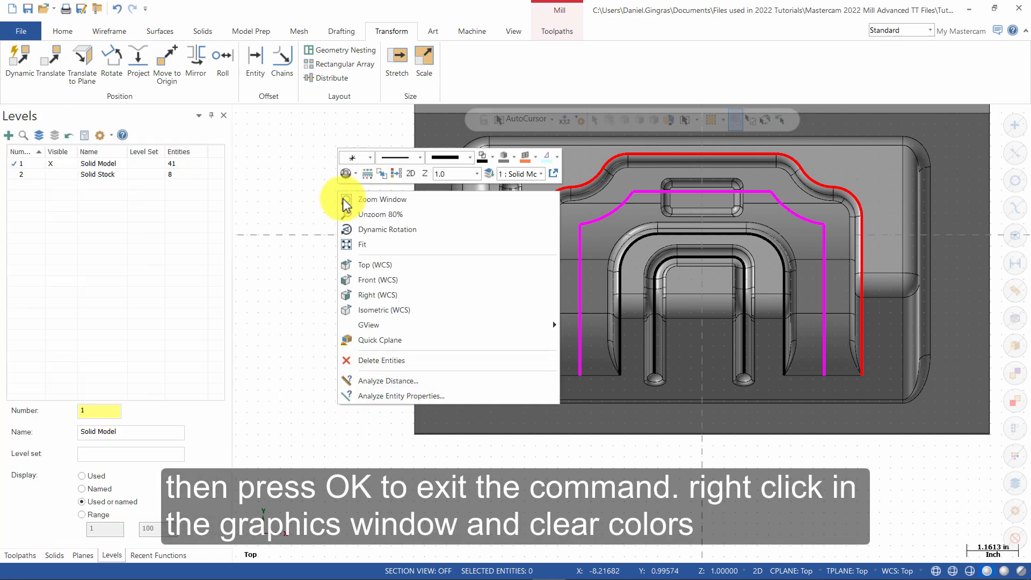
click(401, 174)
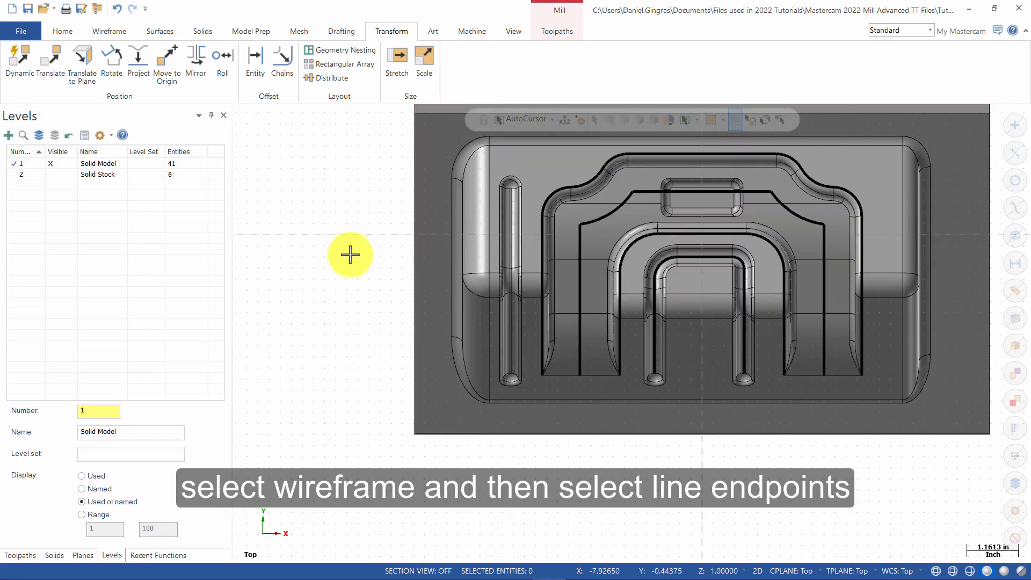
Step: Draw a vertical line about 6.91 in long along the straight groove beside the arches, with an axis offset of -4.315
click(107, 31)
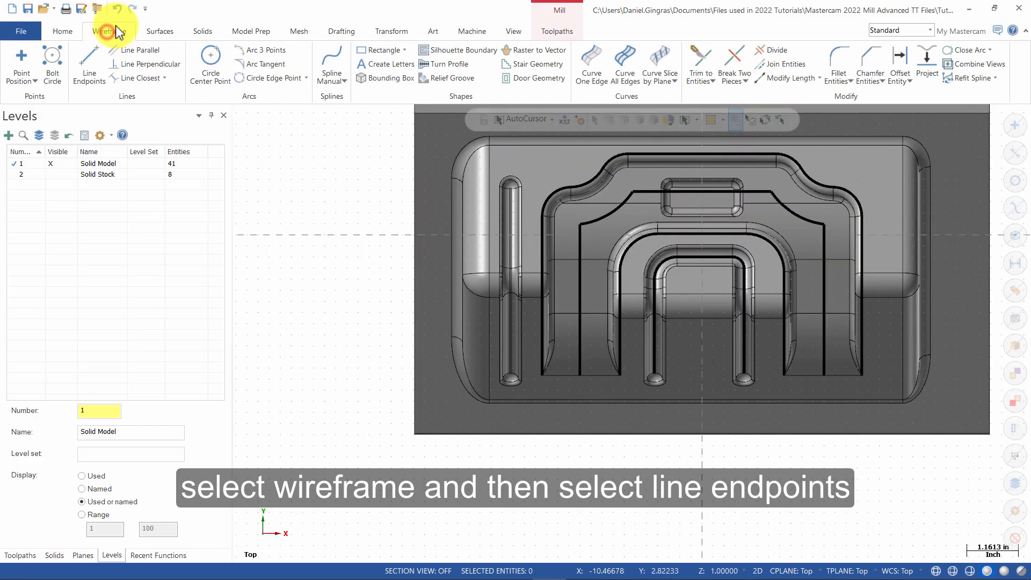
click(98, 62)
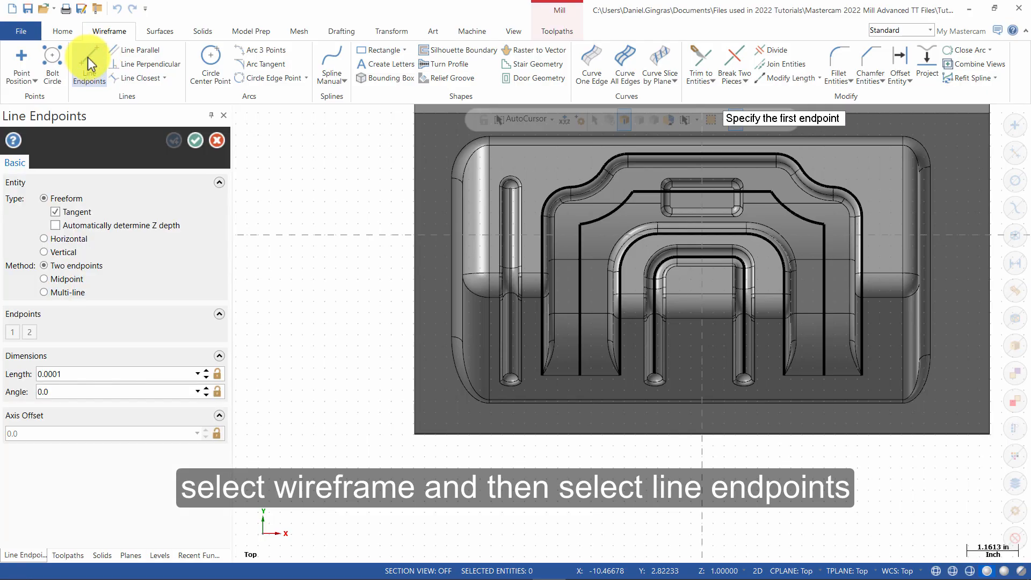
click(68, 252)
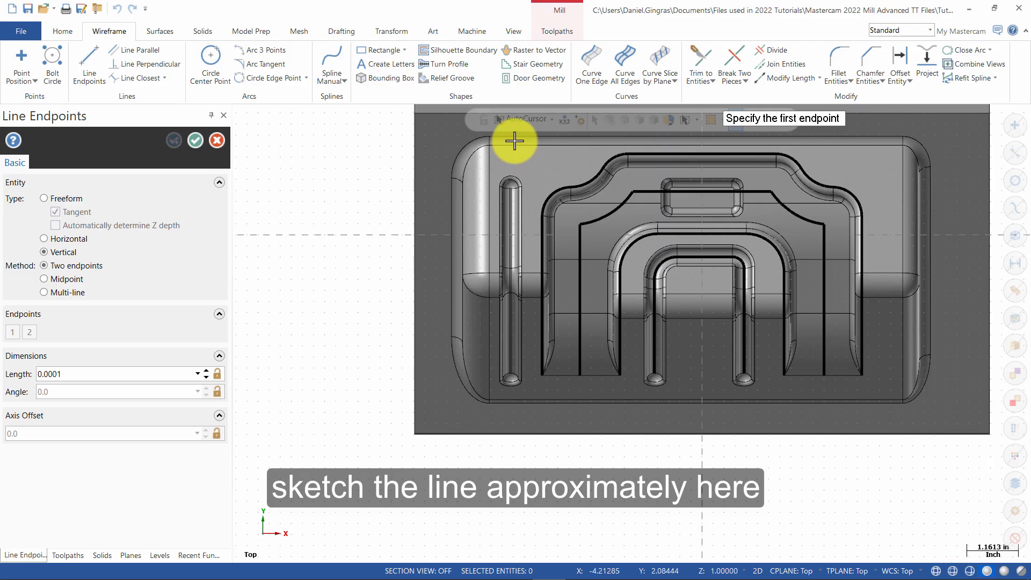
scroll(518, 343, down, 2)
scroll(512, 301, down, 2)
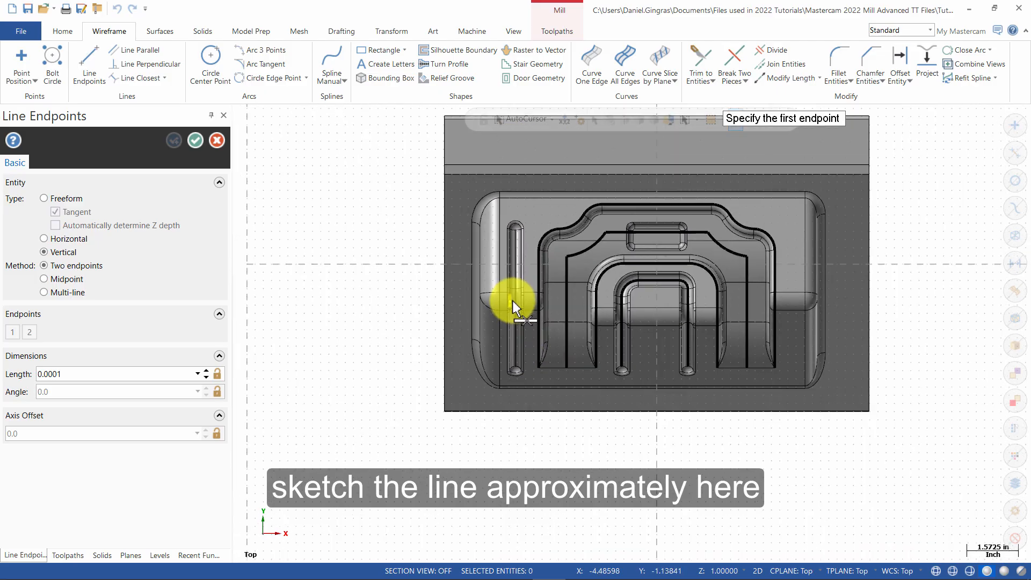
click(511, 206)
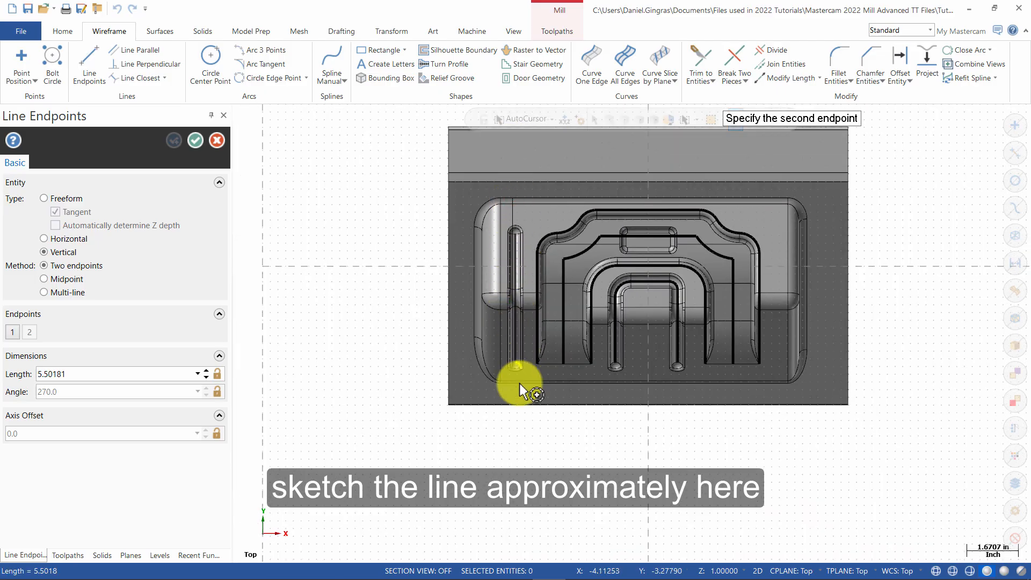
click(515, 411)
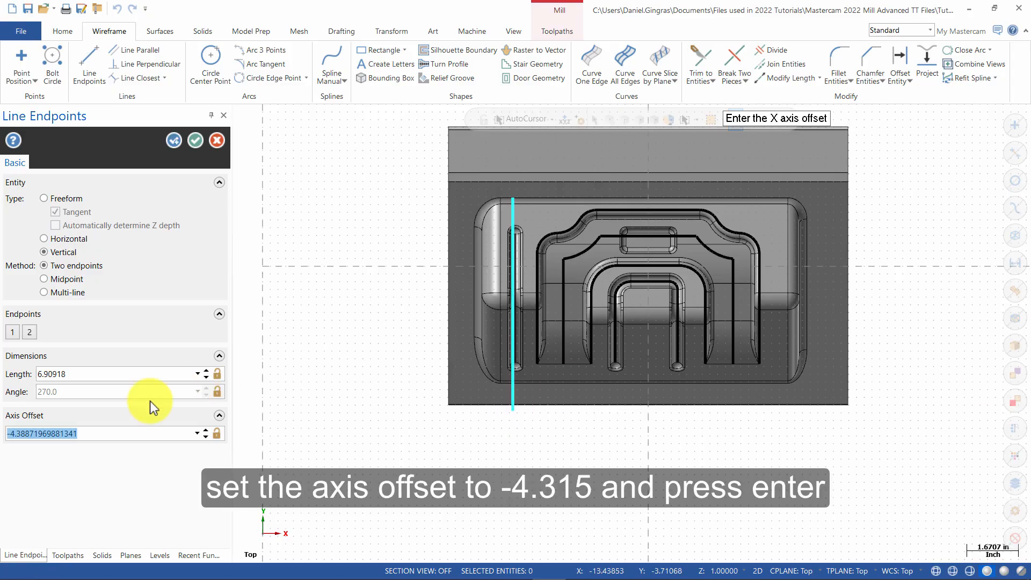
text(-4.315)
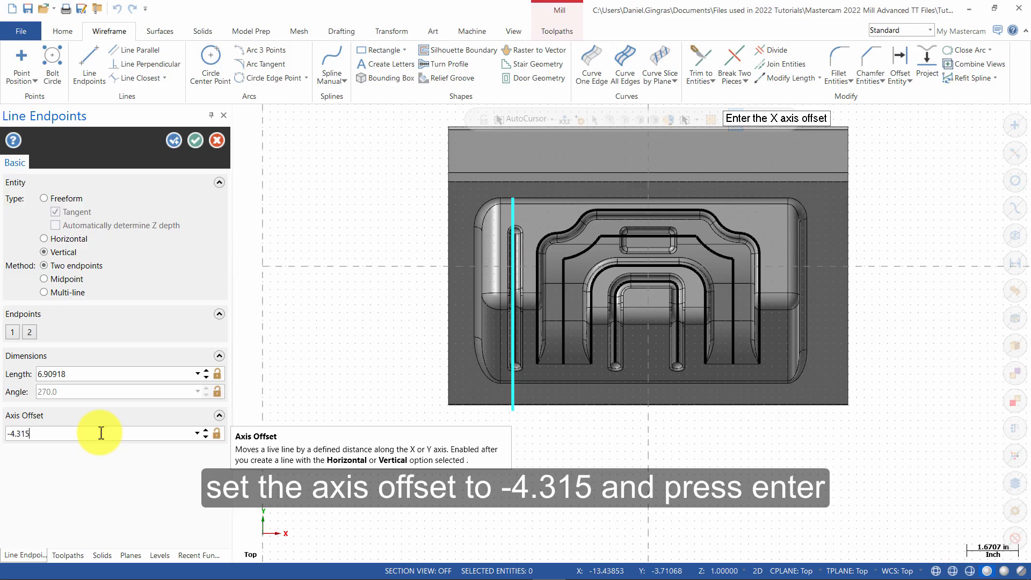
key(Return)
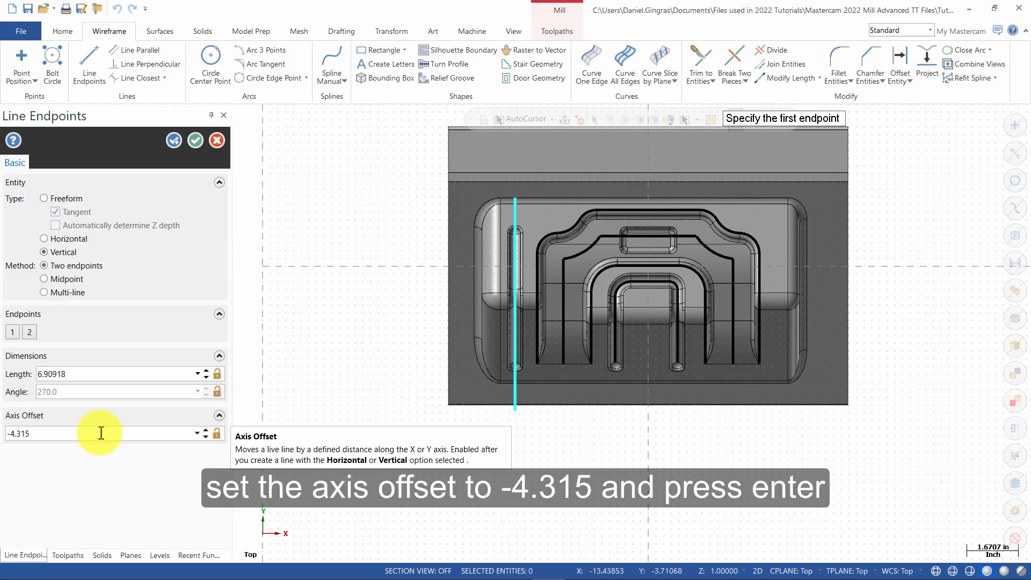
click(174, 142)
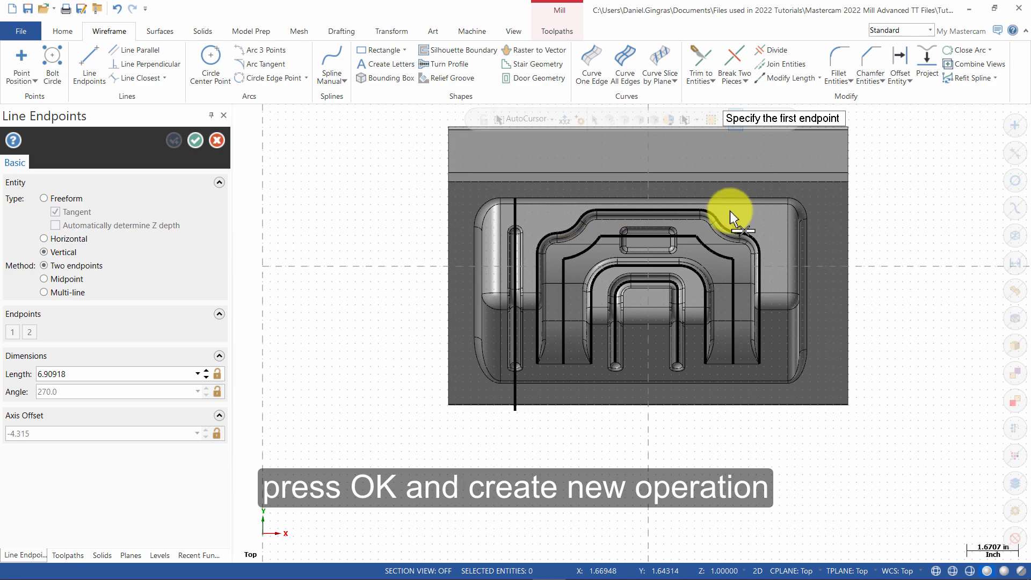
Step: Draw a second vertical line about 6.82 in long on the opposite side of the arches, with an axis offset of 4.1
click(780, 208)
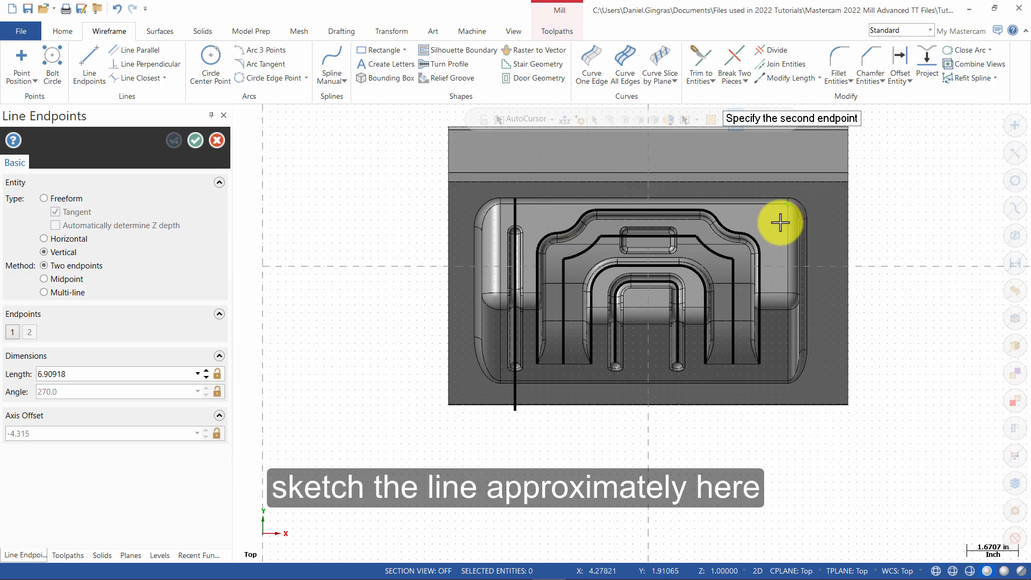
click(782, 417)
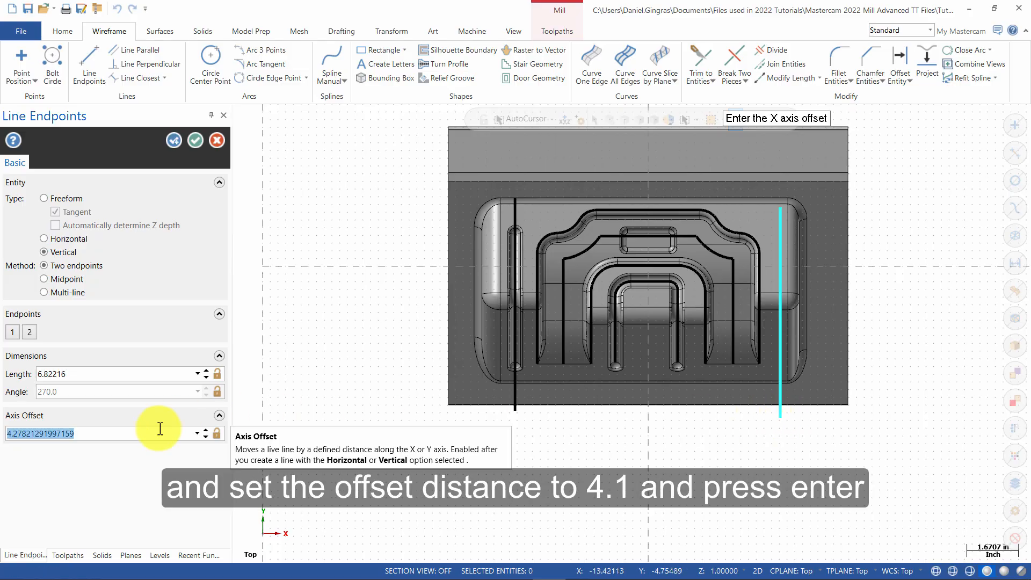
text(4.1)
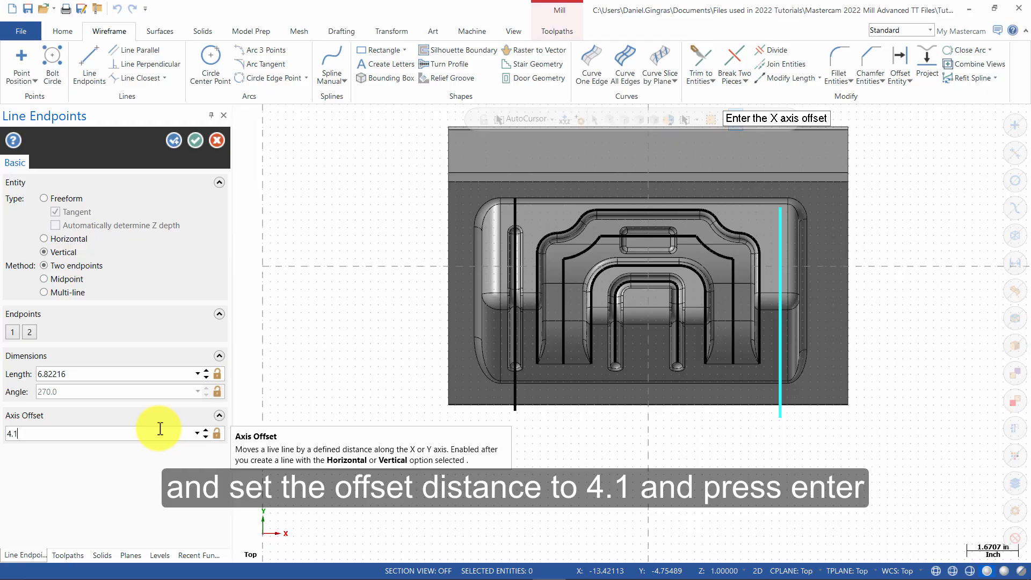
key(Return)
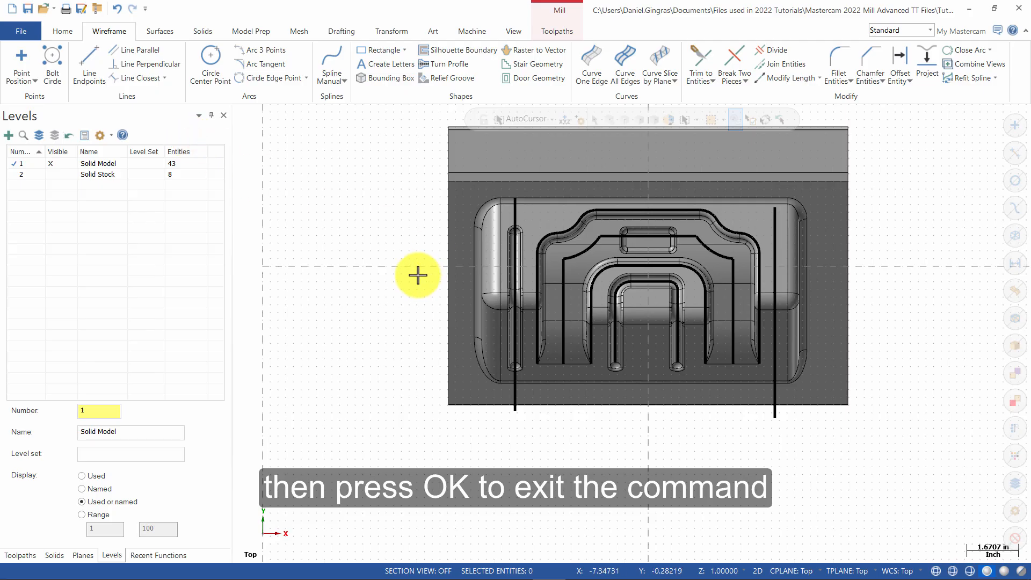
Step: Use Curve All Edges on the large face surrounding the pocket, keeping only the outside loop
click(626, 64)
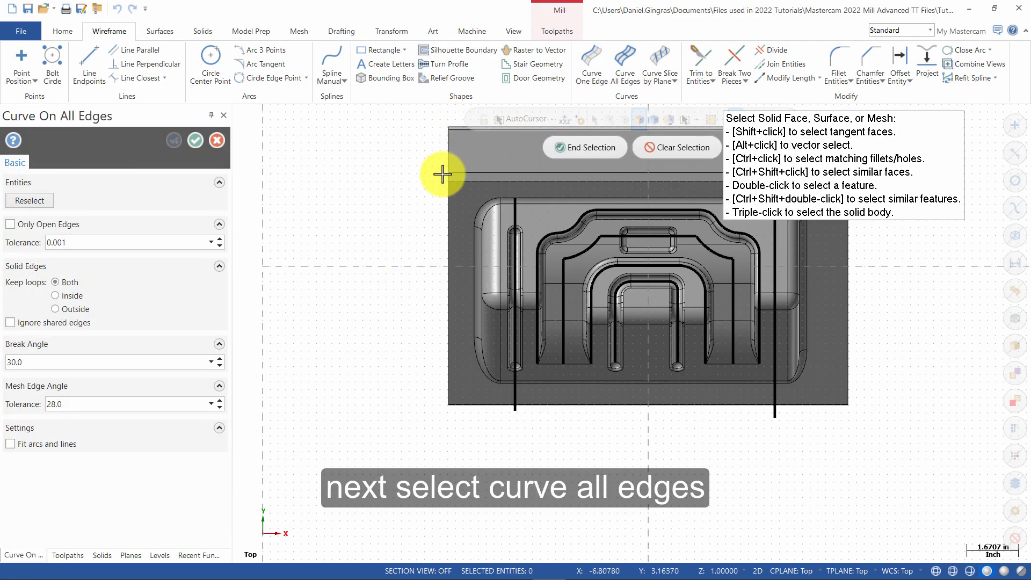
click(464, 192)
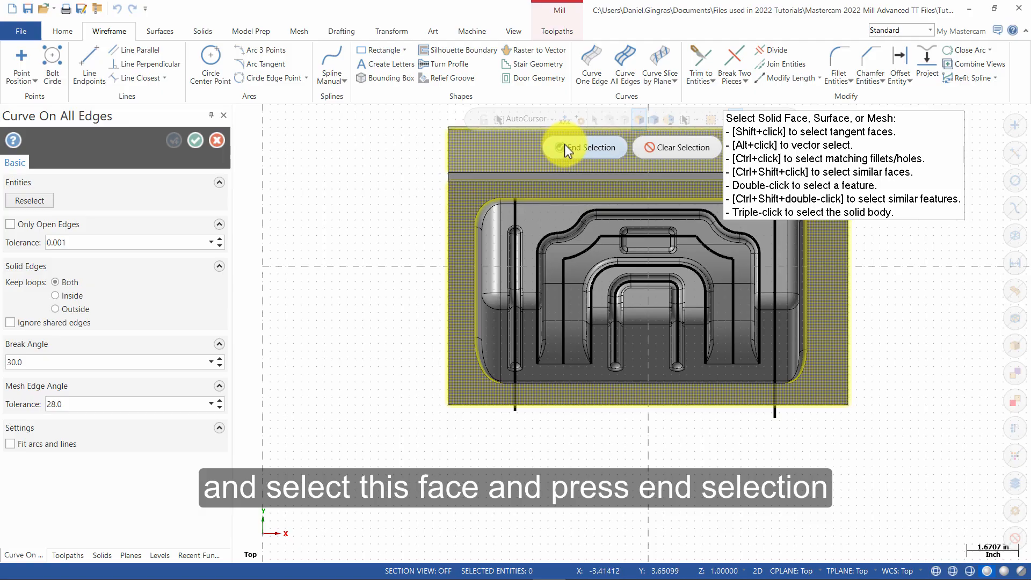
click(589, 147)
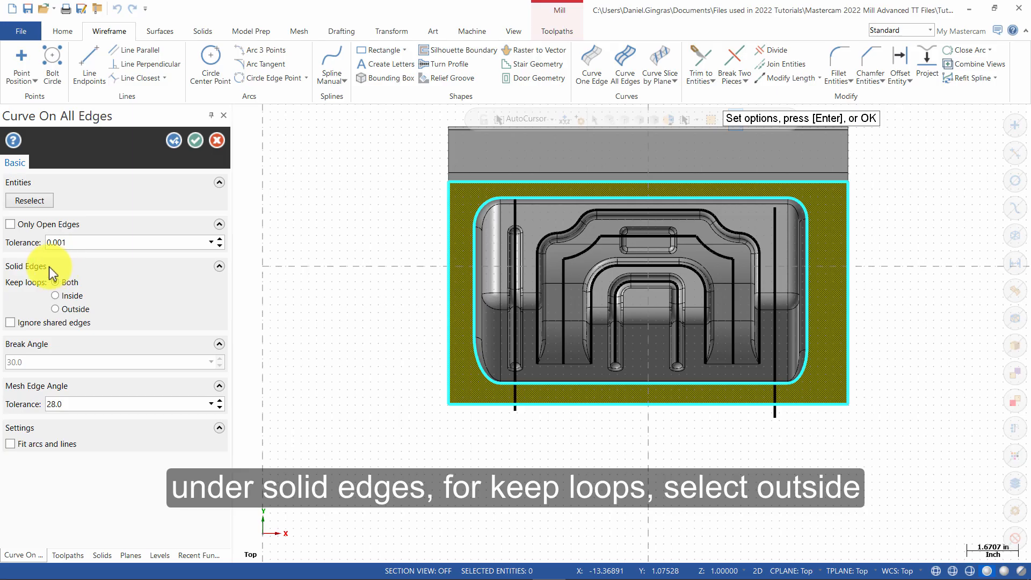
click(56, 309)
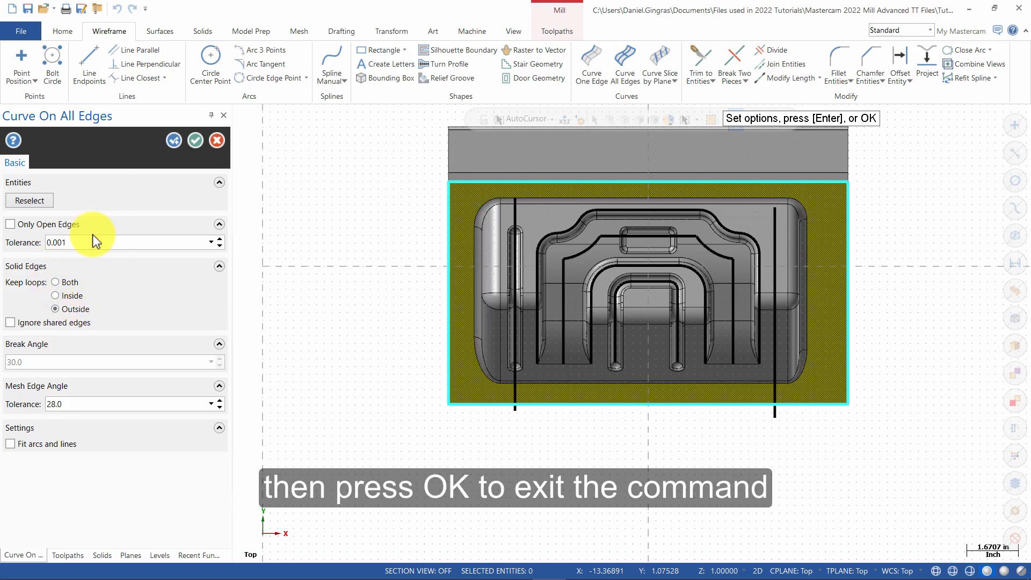
click(195, 140)
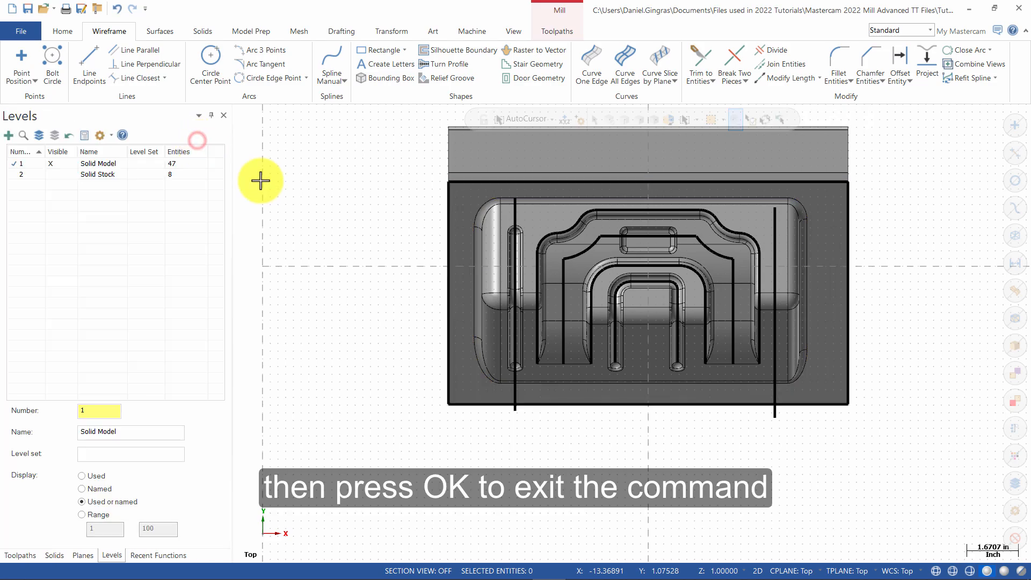
Step: Show the part in the Isometric view and save it as a new file named Mill Adv Tutorial 3
mouse_move(421, 276)
middle_down()
mouse_move(398, 258)
mouse_move(393, 220)
mouse_move(385, 262)
mouse_move(370, 264)
mouse_move(410, 271)
middle_up()
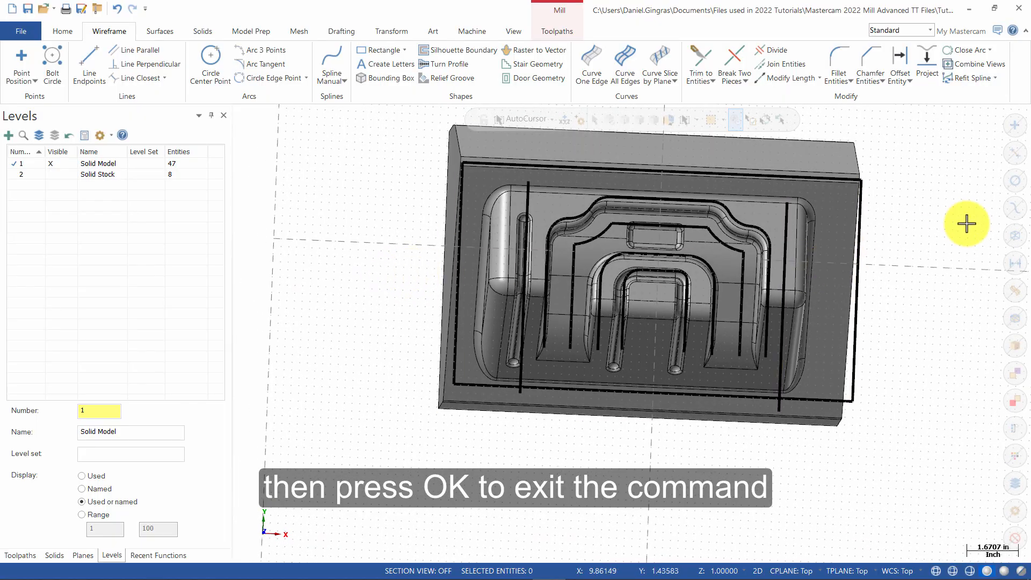
right_click(915, 208)
click(894, 327)
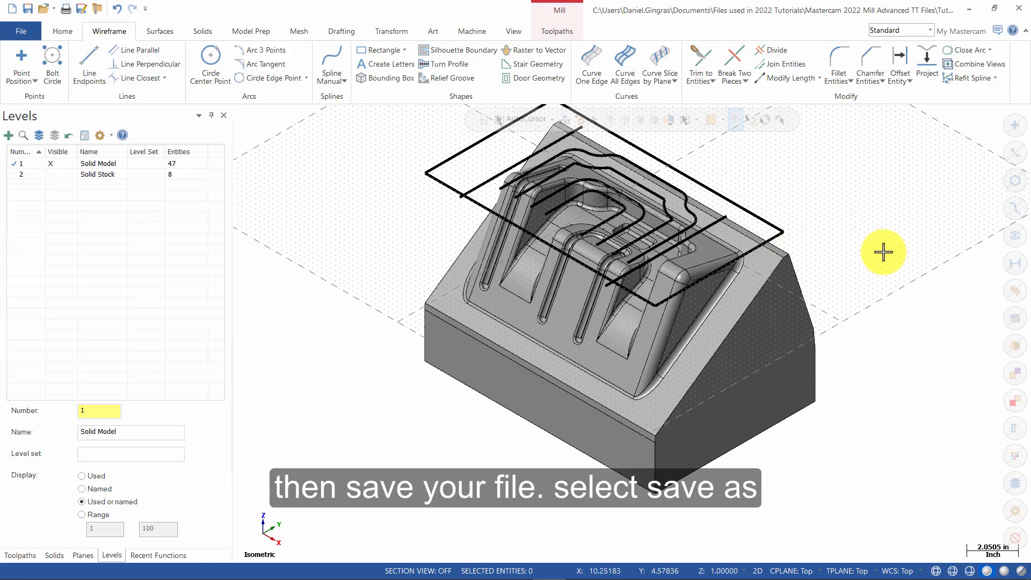
click(81, 12)
click(197, 256)
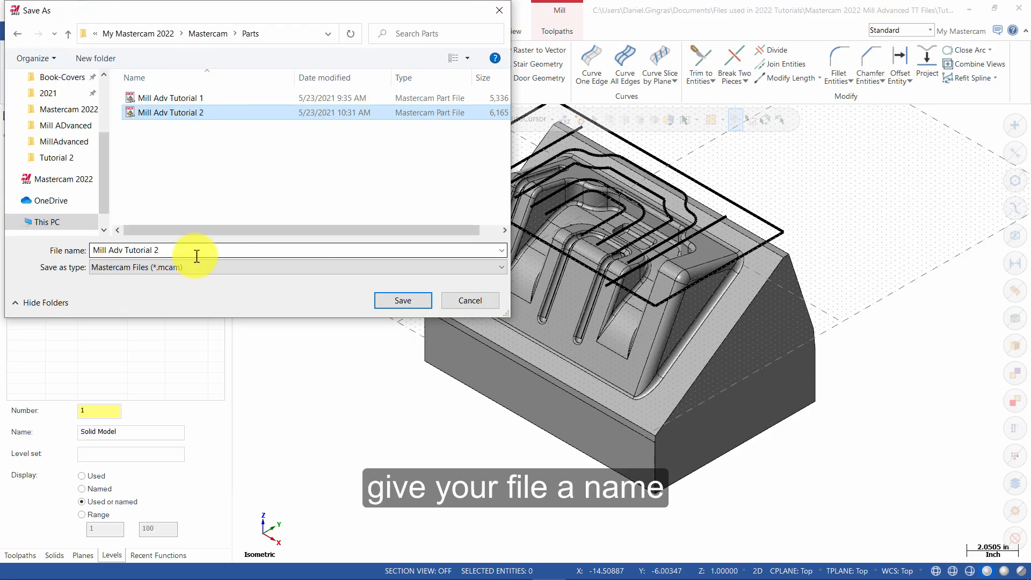
click(197, 253)
text(3)
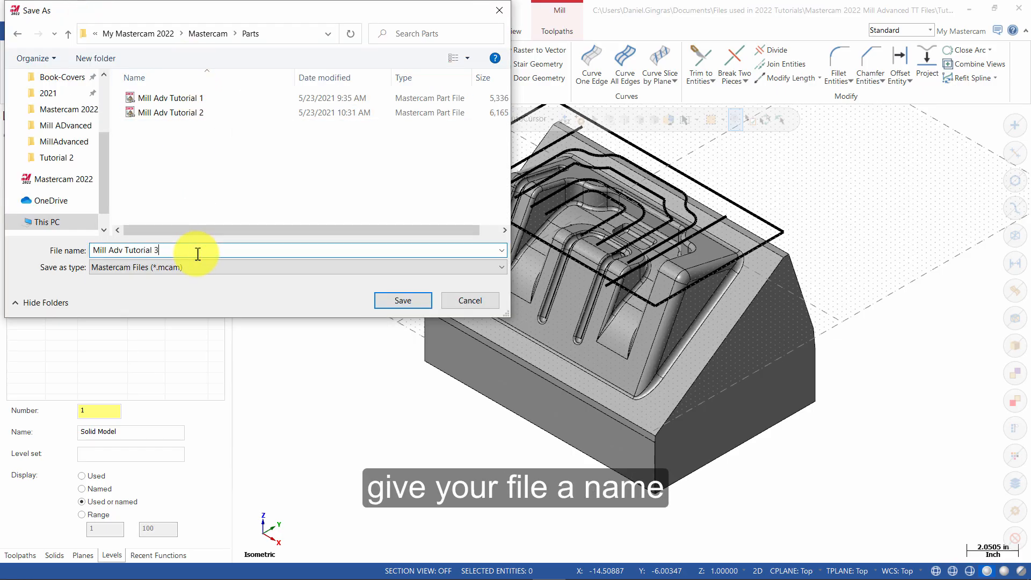